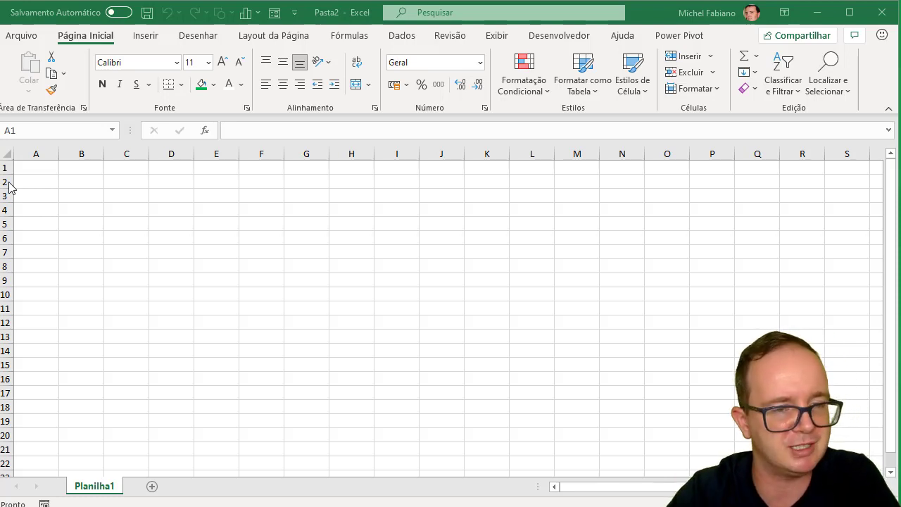
# Step: Enter the NOME header in cell B2
pyautogui.click(83, 182)
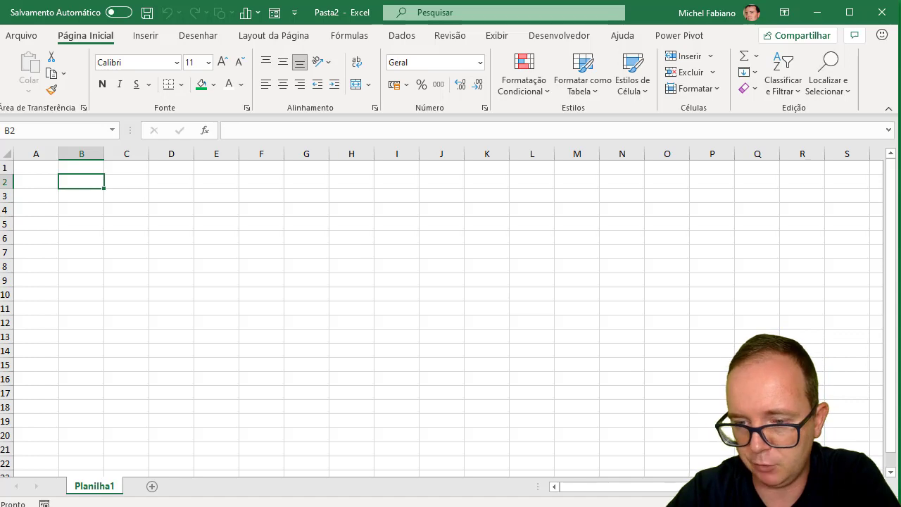
pyautogui.keyDown('ctrl'); pyautogui.scroll(5, 442, 312); pyautogui.keyUp('ctrl')
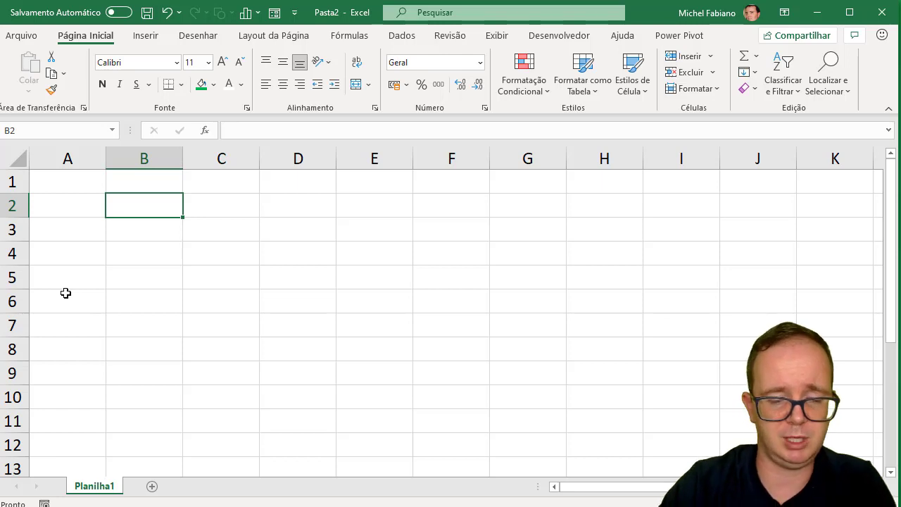
pyautogui.write('NOM')
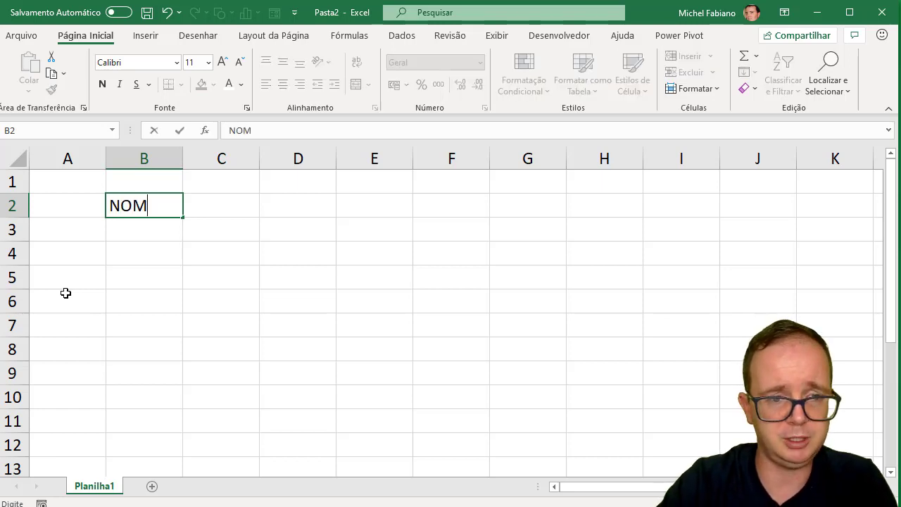
pyautogui.write('E')
pyautogui.press('Return')
# Step: List five first names under the header in B3:B7
pyautogui.write('AN')
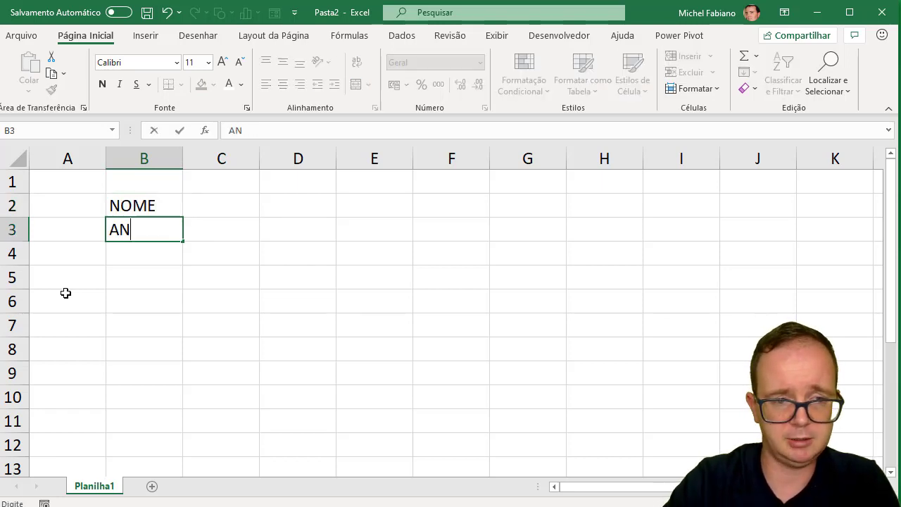
pyautogui.write('A')
pyautogui.press('Return')
pyautogui.write('PAULO')
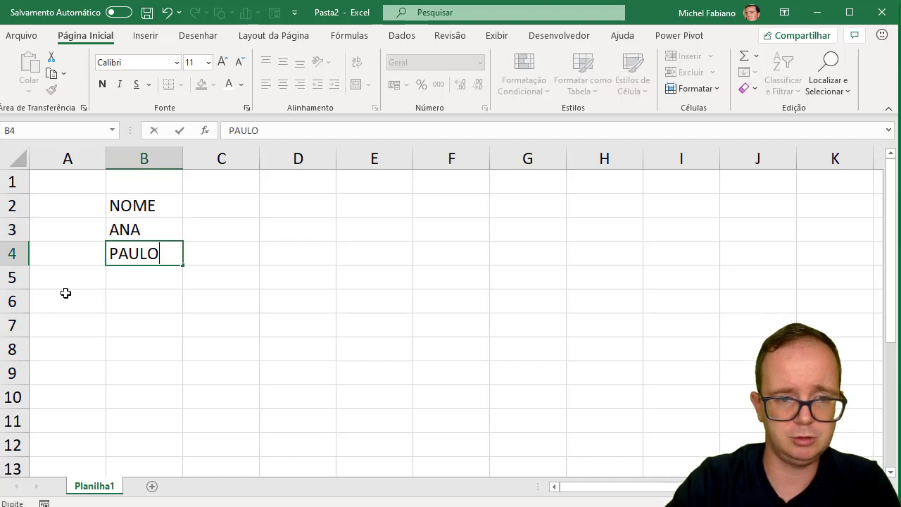
pyautogui.press('Return')
pyautogui.write('ER')
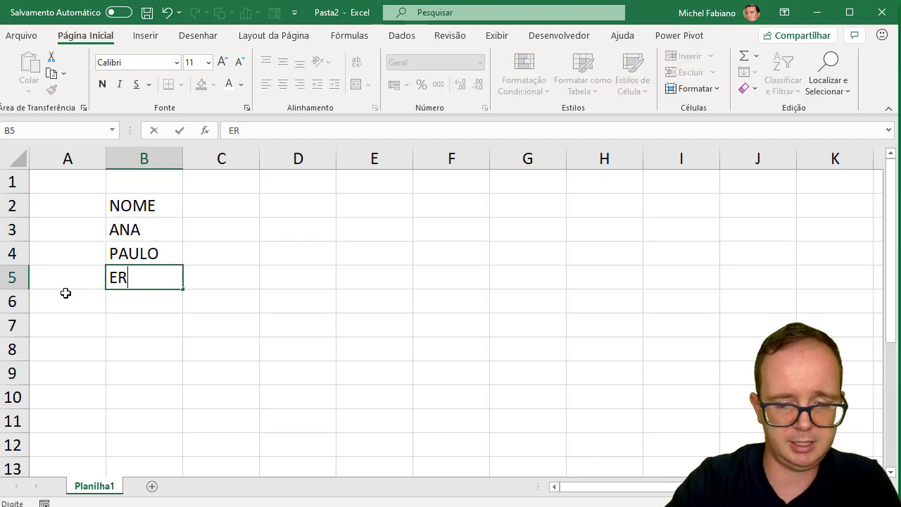
pyautogui.write('ICA')
pyautogui.press('Return')
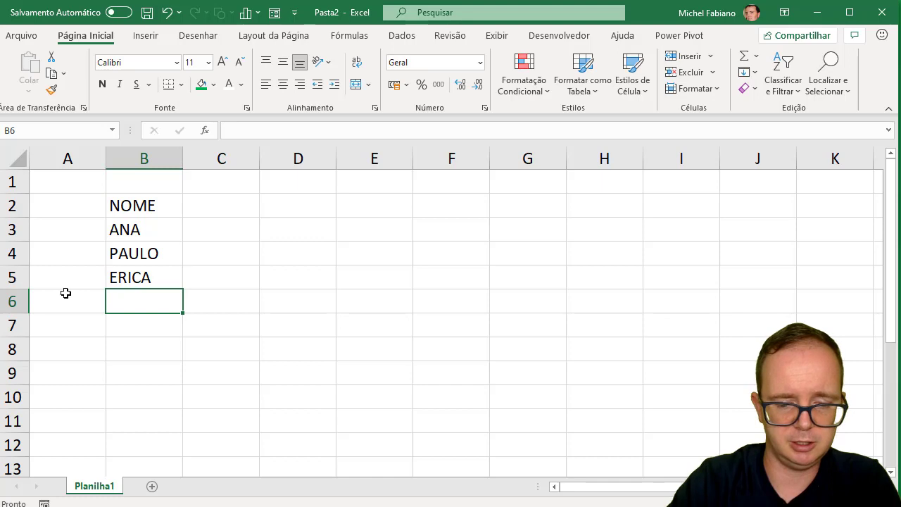
pyautogui.write('GILVANIO')
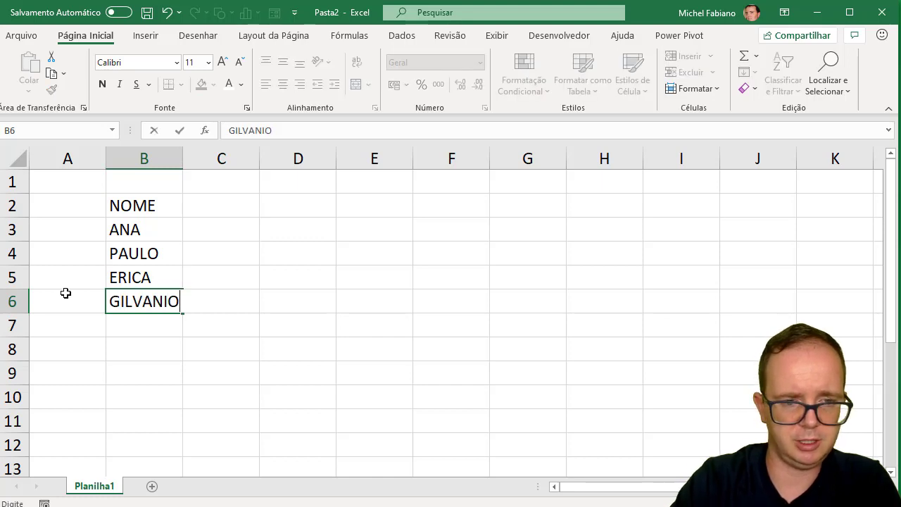
pyautogui.press('Return')
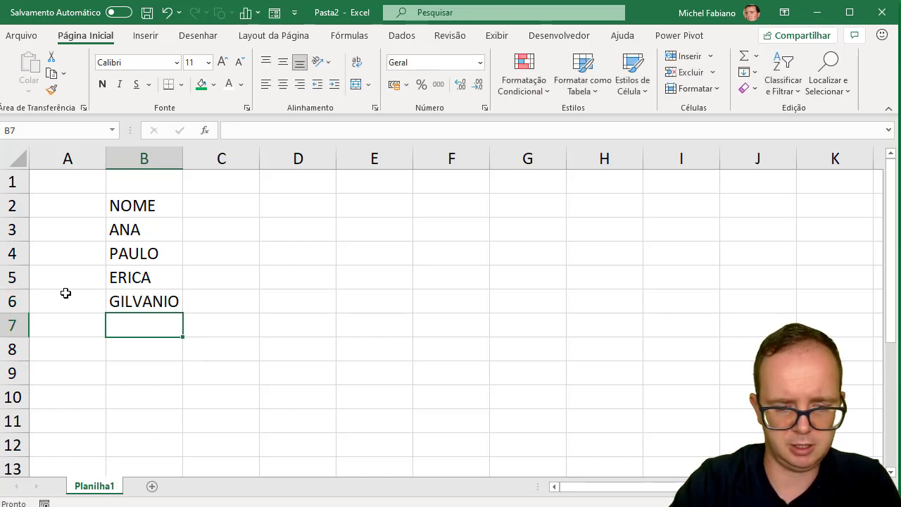
pyautogui.write('ROBERTA')
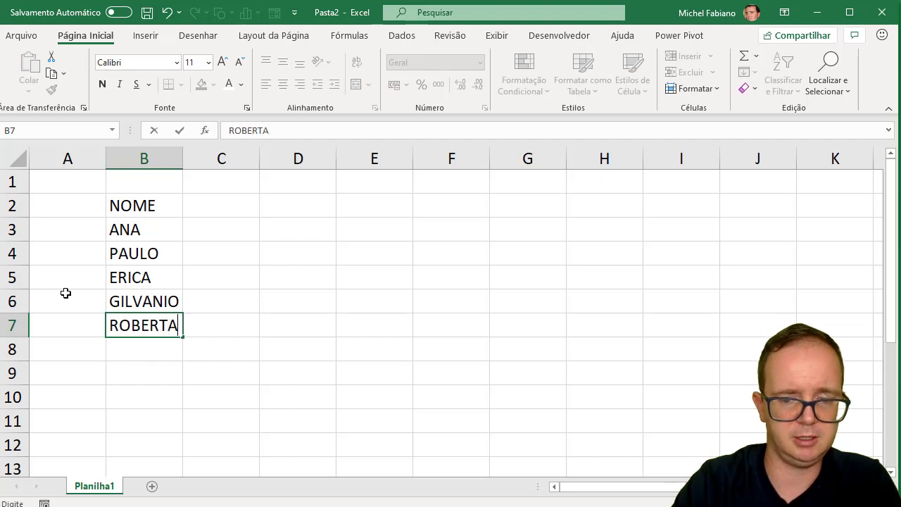
pyautogui.press('Return')
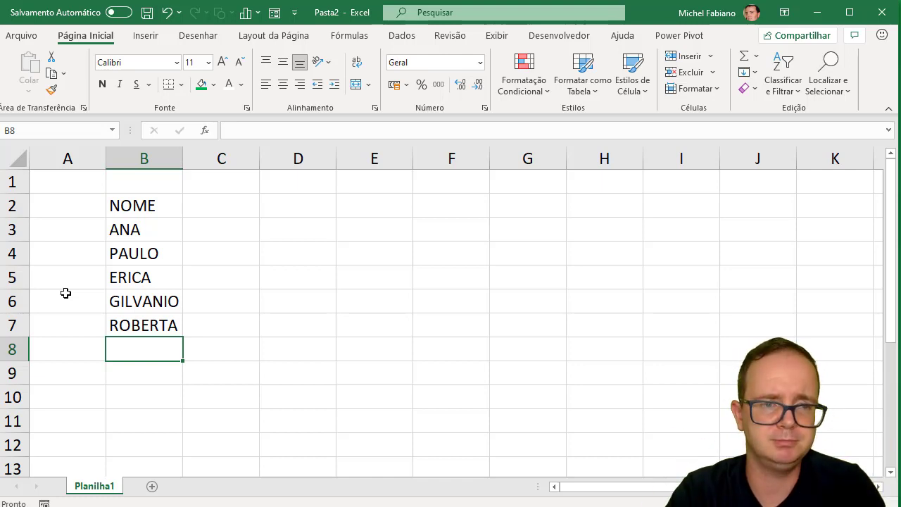
# Step: Add an IDADE column in C2:C7 with ages 18, 19, 22, 29 and 15
pyautogui.click(210, 208)
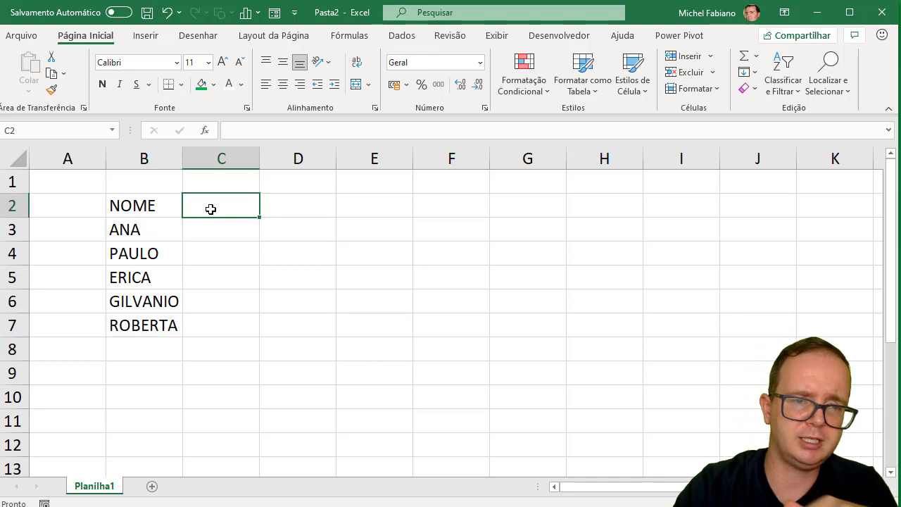
pyautogui.write('ID')
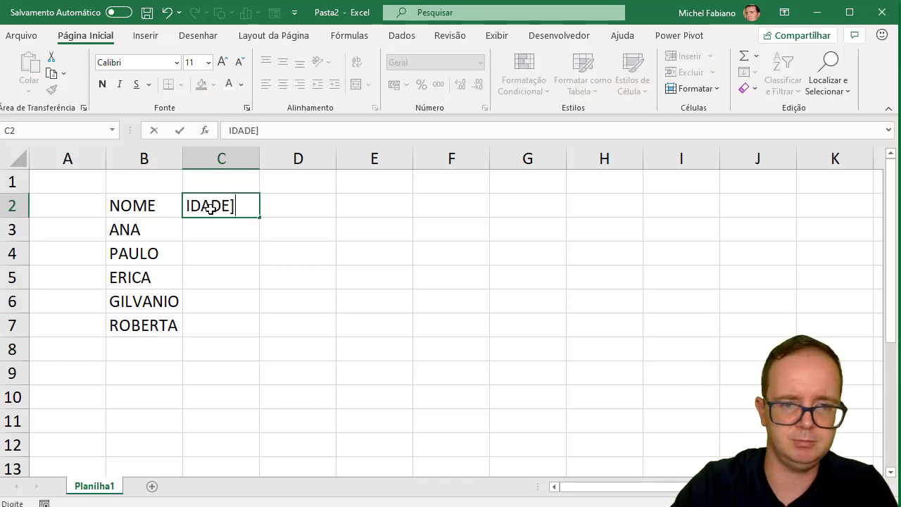
pyautogui.press('BackSpace')
pyautogui.press('Return')
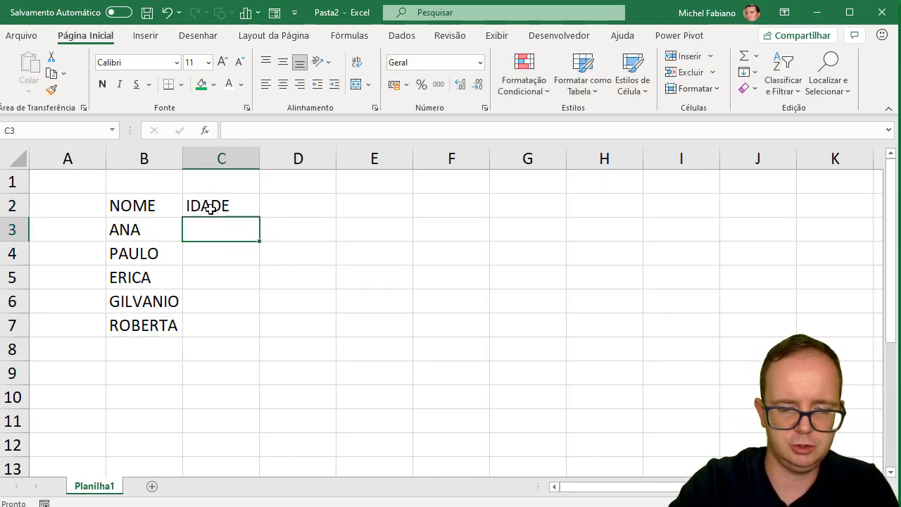
pyautogui.write('18')
pyautogui.press('Return')
pyautogui.write('19')
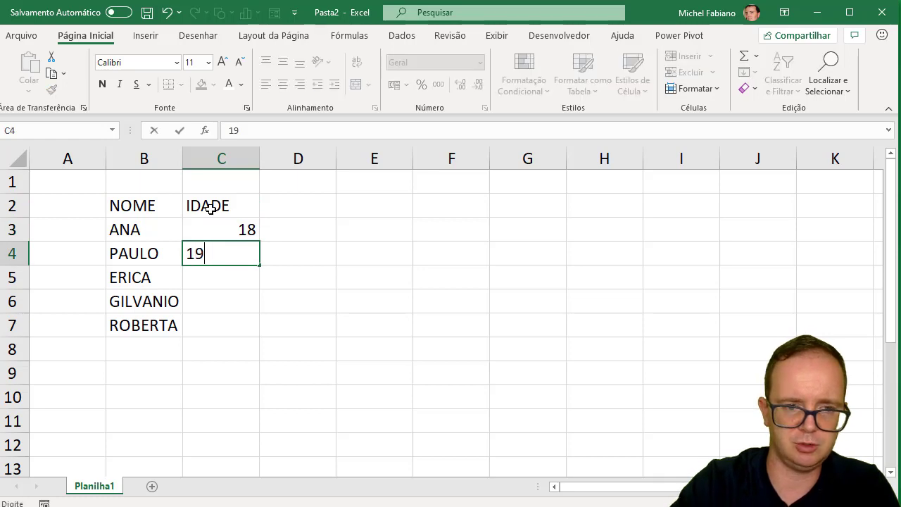
pyautogui.press('Return')
pyautogui.write('22')
pyautogui.press('Return')
pyautogui.write('2')
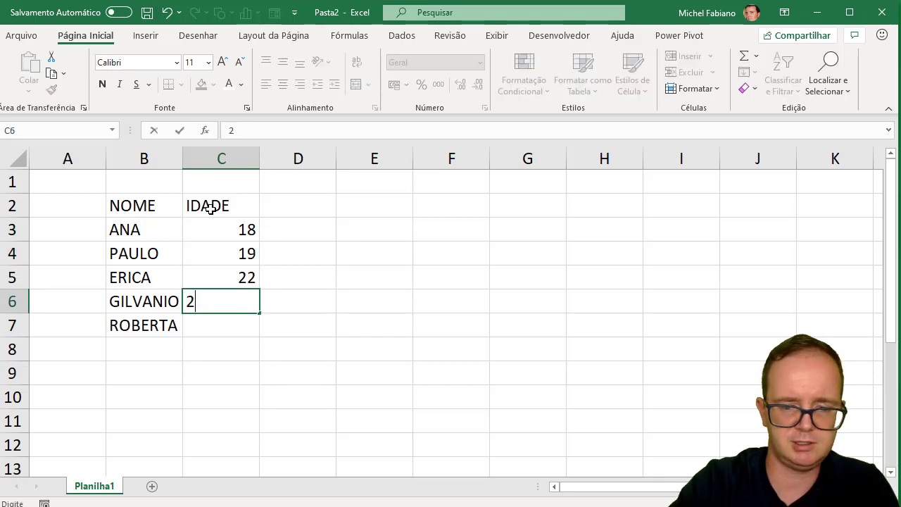
pyautogui.write('9')
pyautogui.press('Return')
pyautogui.write('15')
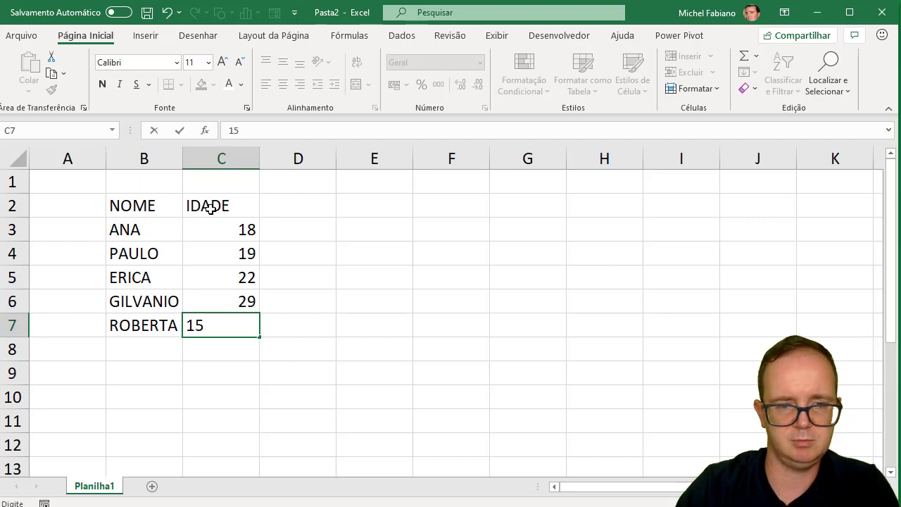
pyautogui.press('Right')
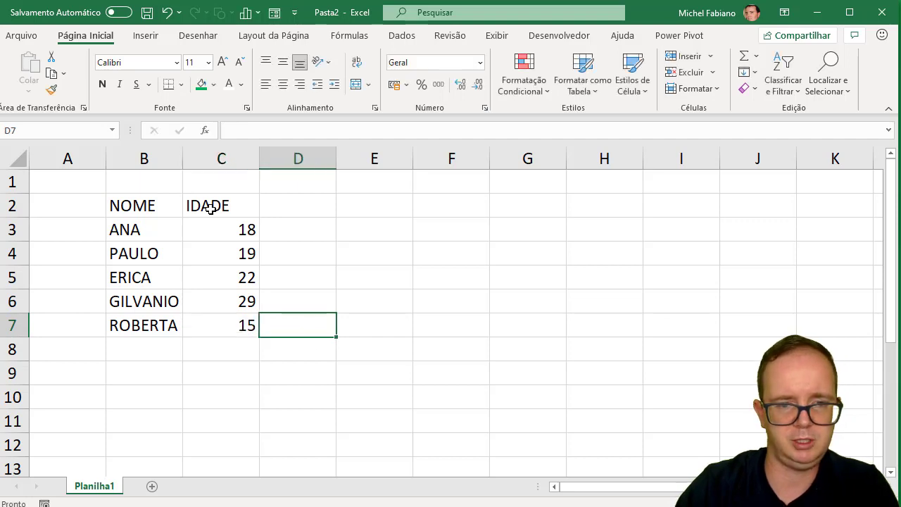
# Step: Add a SEXO column in D2:D7 with F, M, F, M, F
pyautogui.press('Up')
pyautogui.press('Up')
pyautogui.press('Up')
pyautogui.press('Up')
pyautogui.press('Up')
pyautogui.write('SEX')
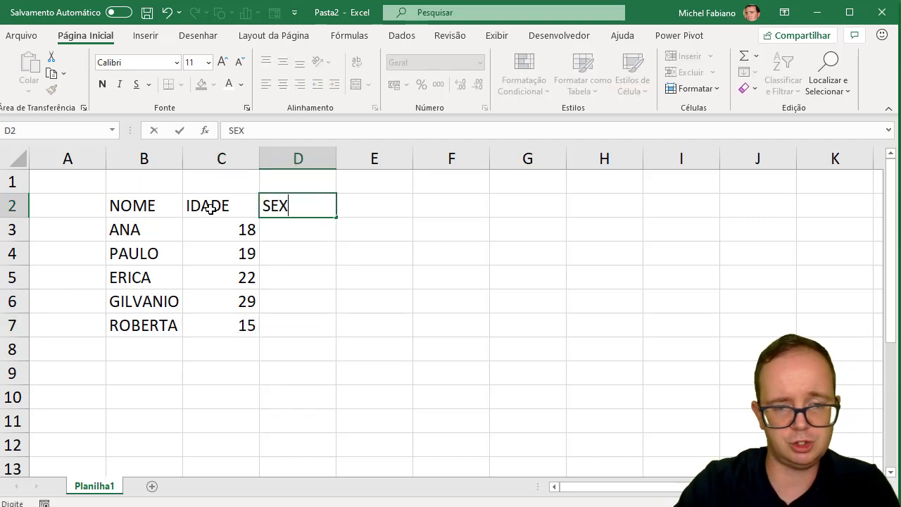
pyautogui.press('Return')
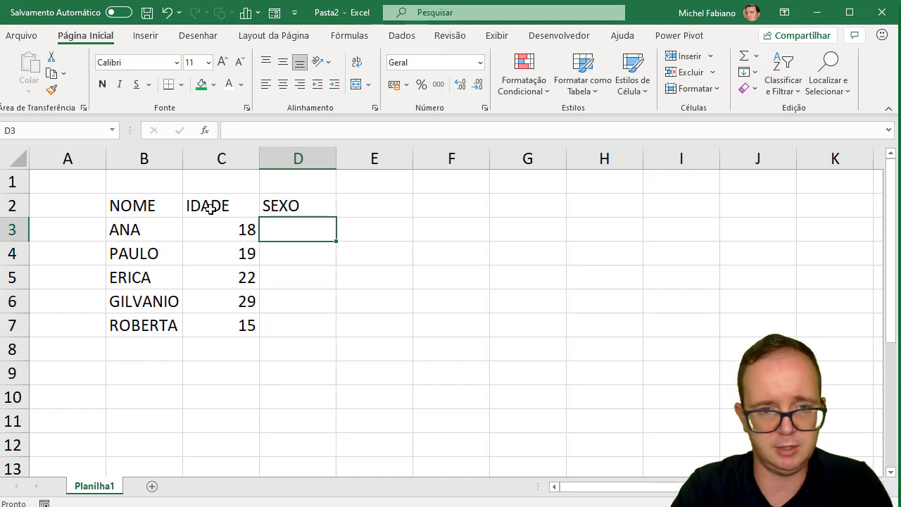
pyautogui.write('F')
pyautogui.press('Return')
pyautogui.write('M')
pyautogui.press('Return')
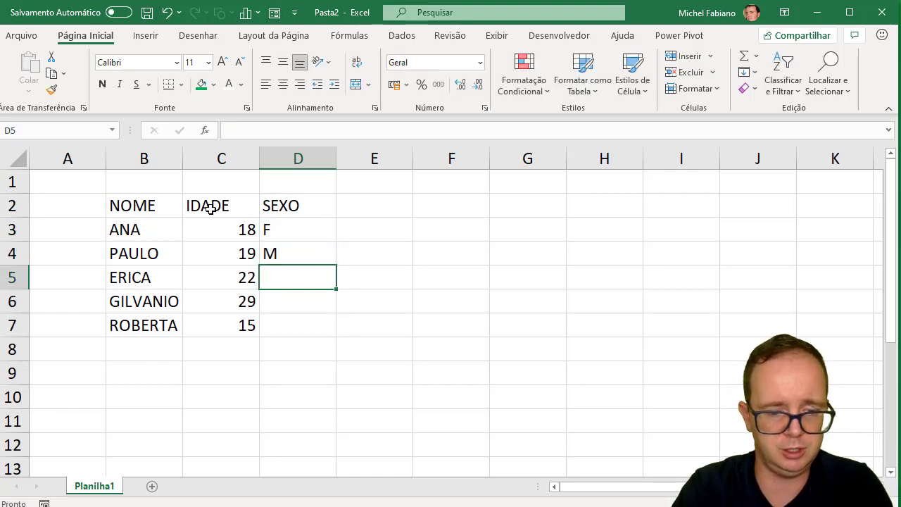
pyautogui.write('F')
pyautogui.press('Return')
pyautogui.write('M')
pyautogui.press('Return')
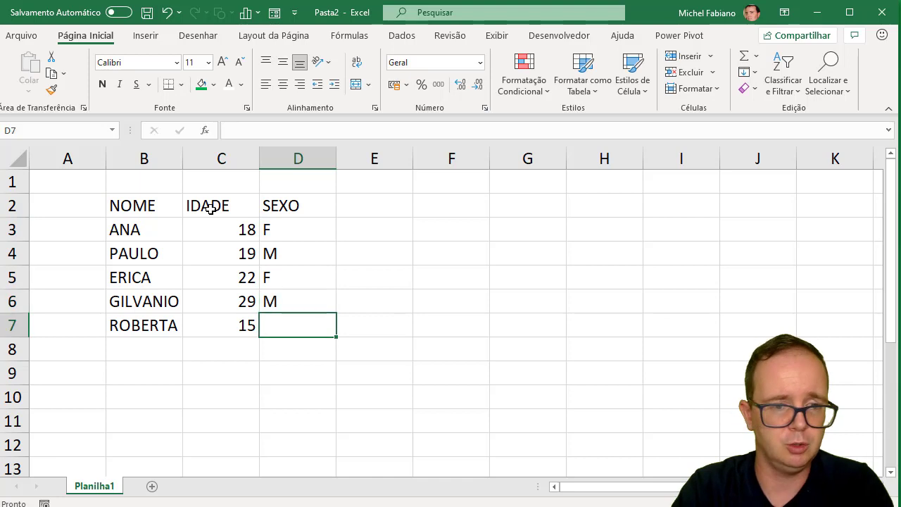
pyautogui.write('F')
pyautogui.press('Return')
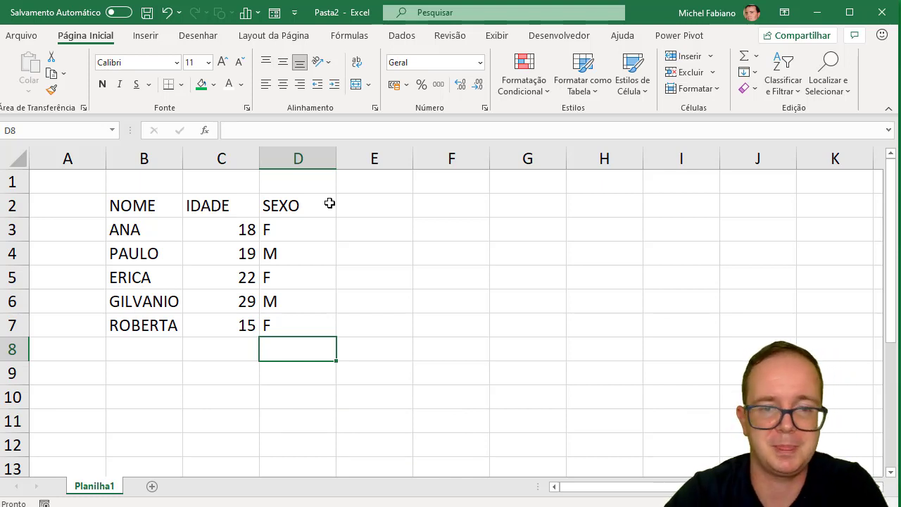
# Step: Enter the RENDA FAMILIAR header in E2 with incomes 3500, 6500 and 8650 below
pyautogui.click(380, 198)
pyautogui.write('REND')
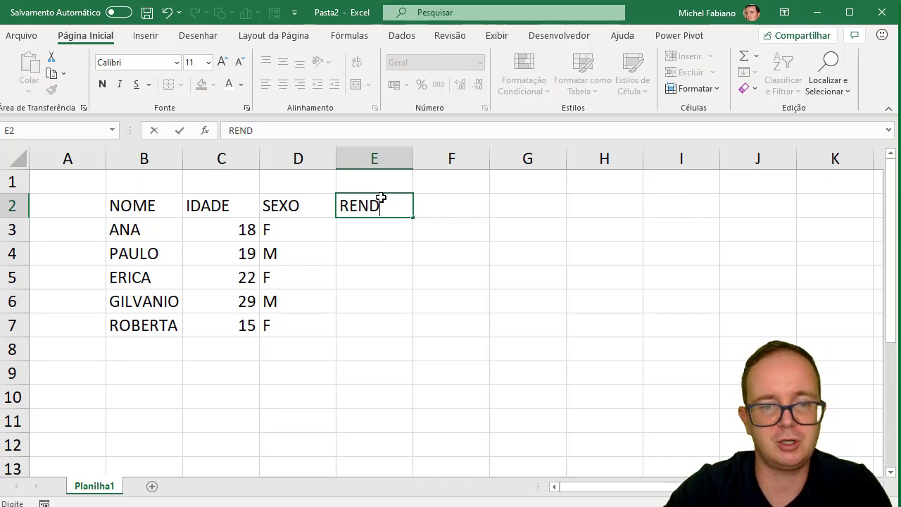
pyautogui.write('A FAM')
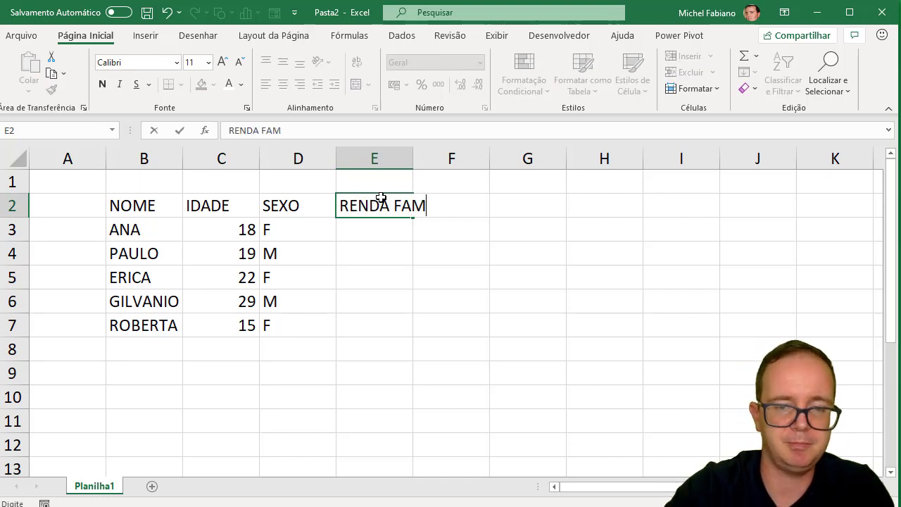
pyautogui.write('ILIAR')
pyautogui.press('Return')
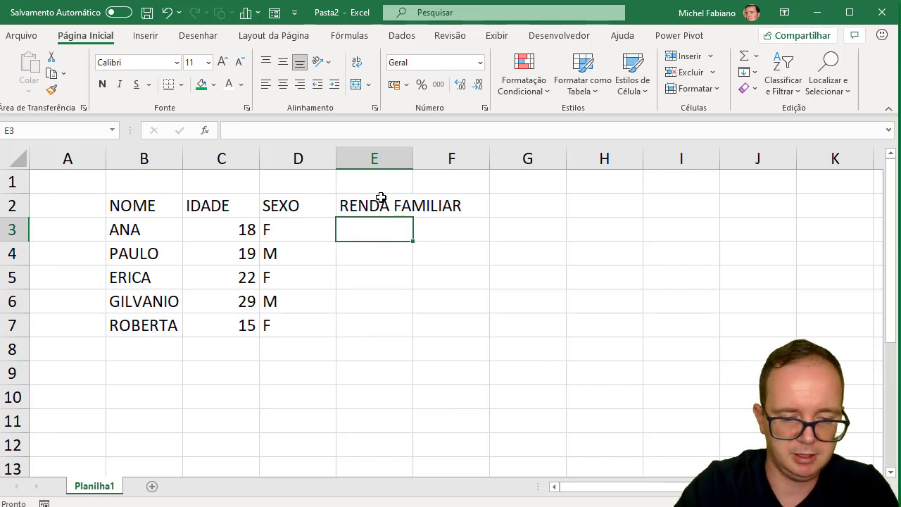
pyautogui.write('3500')
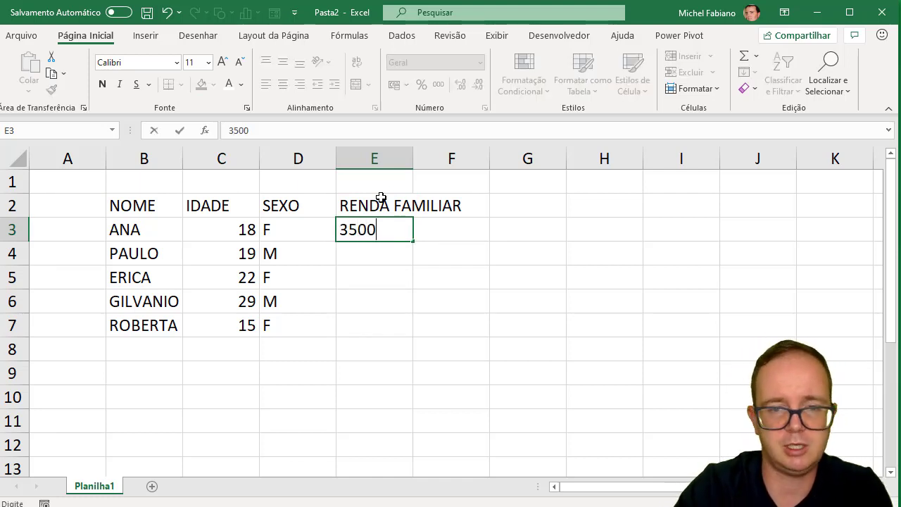
pyautogui.press('Return')
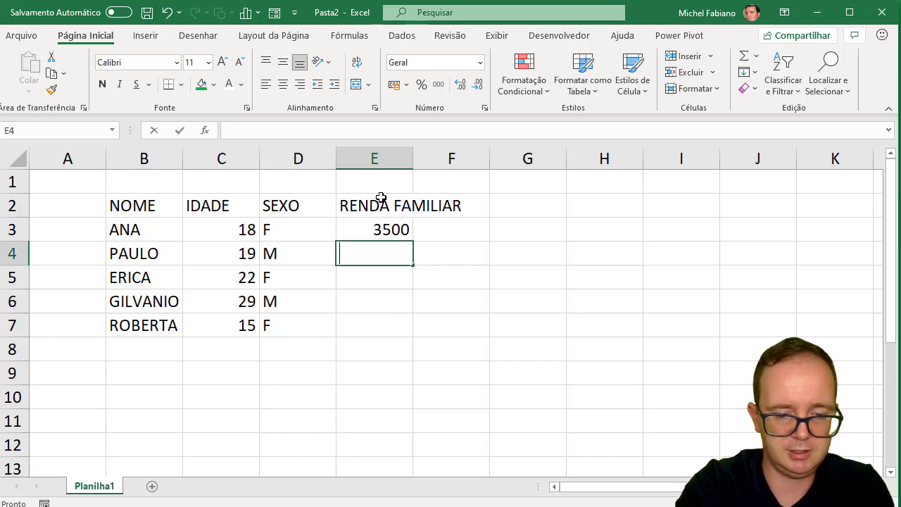
pyautogui.write('6500')
pyautogui.press('Return')
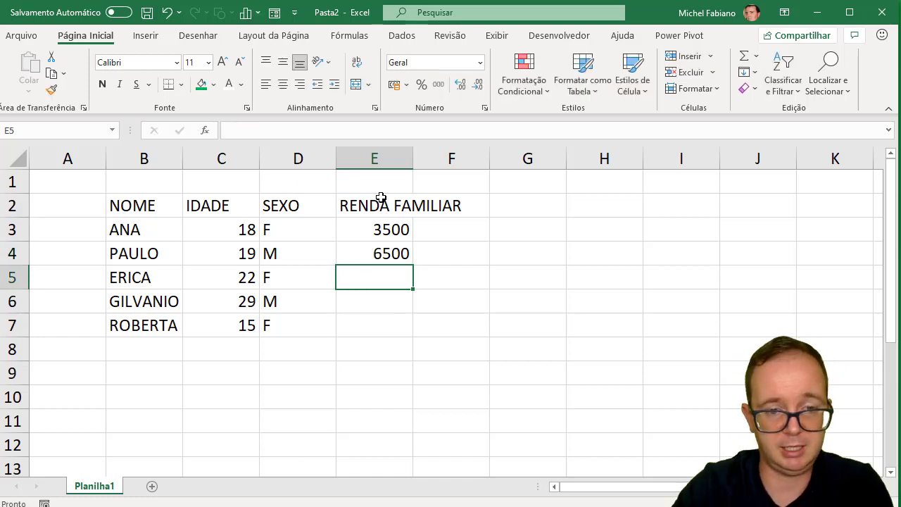
pyautogui.write('8')
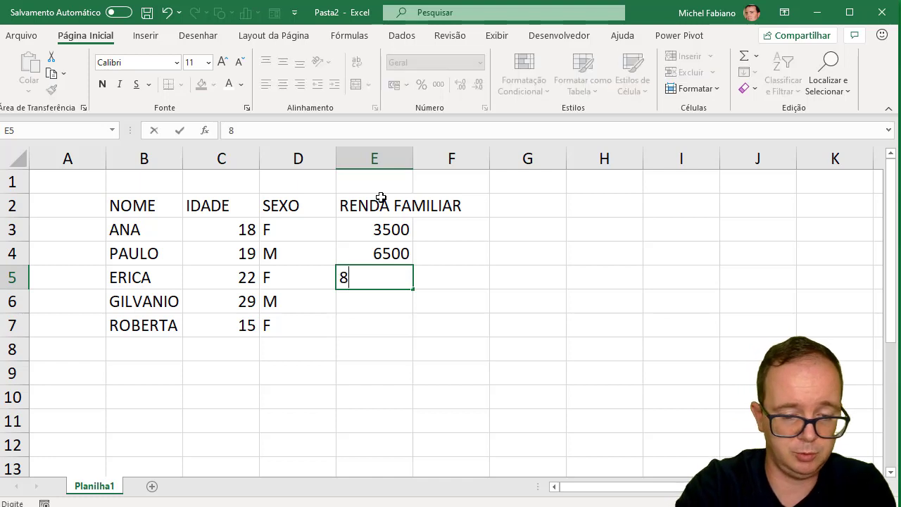
pyautogui.write('650')
pyautogui.press('Return')
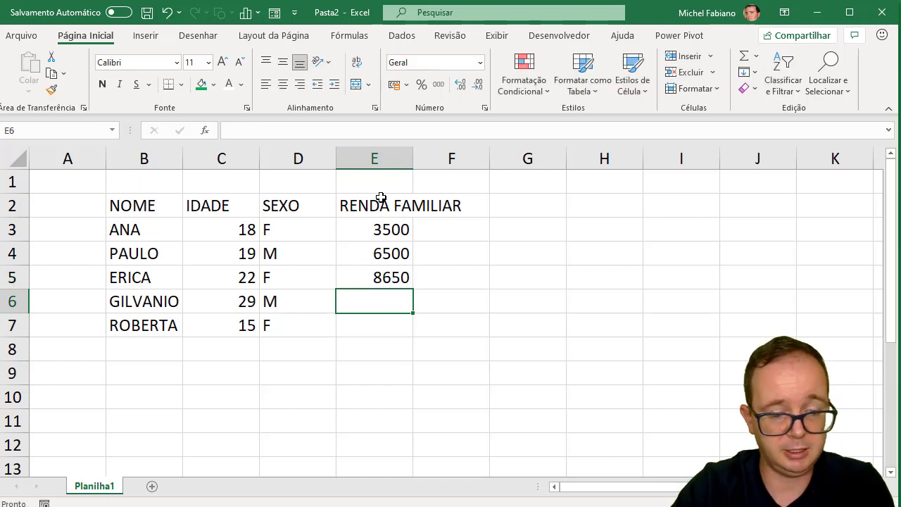
# Step: Add incomes 2500 and 3000 in E6:E7 and auto-fit column E
pyautogui.write('2500')
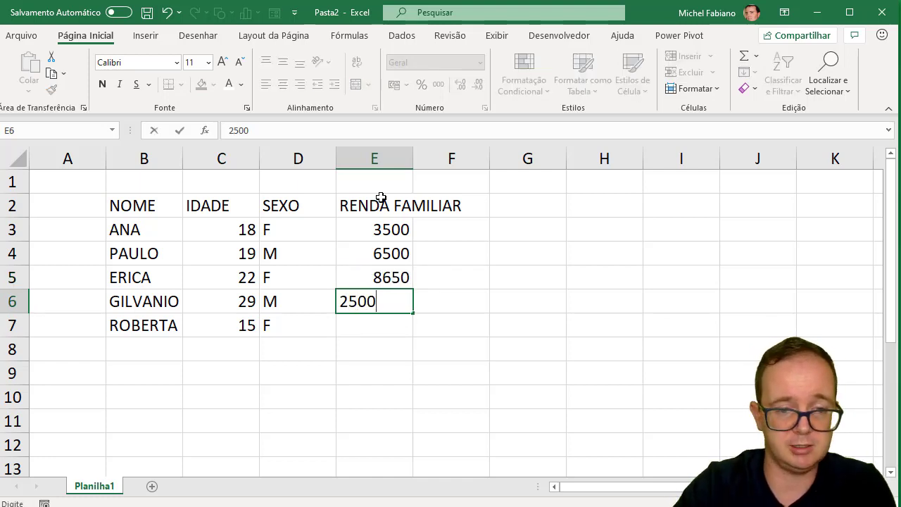
pyautogui.press('Return')
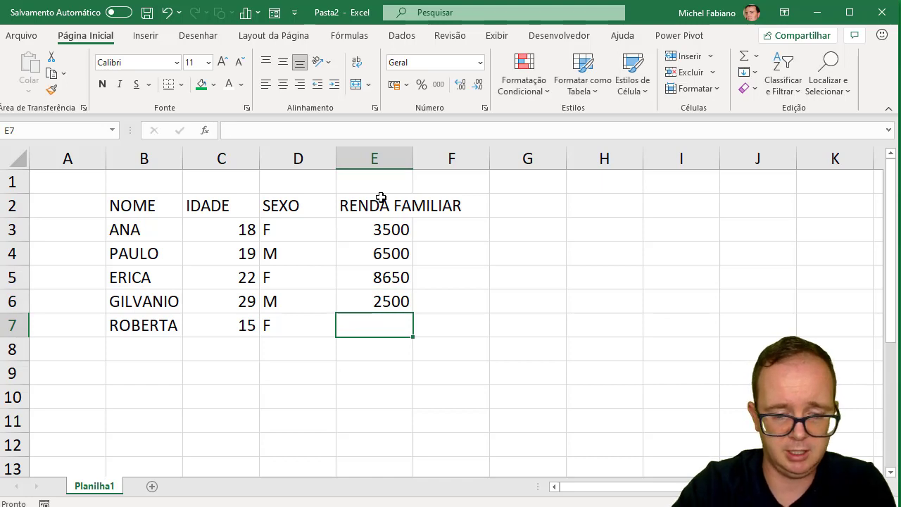
pyautogui.write('3000')
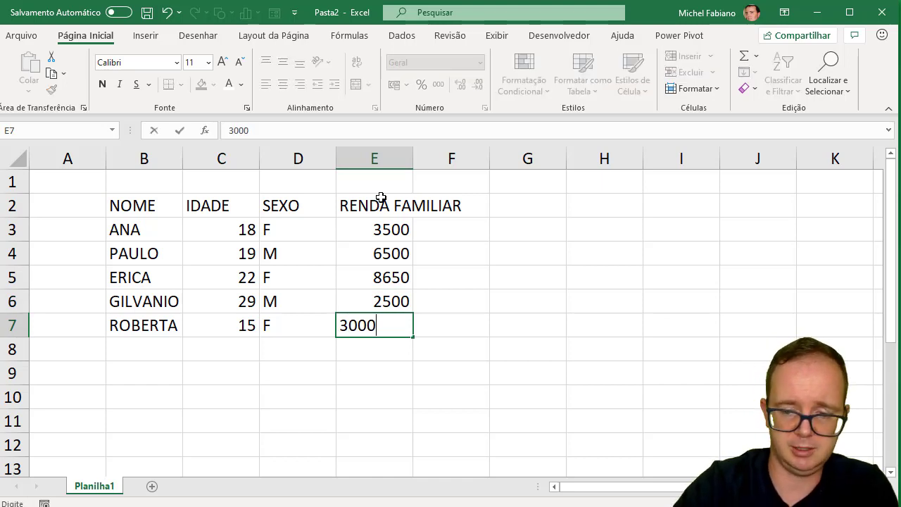
pyautogui.press('Return')
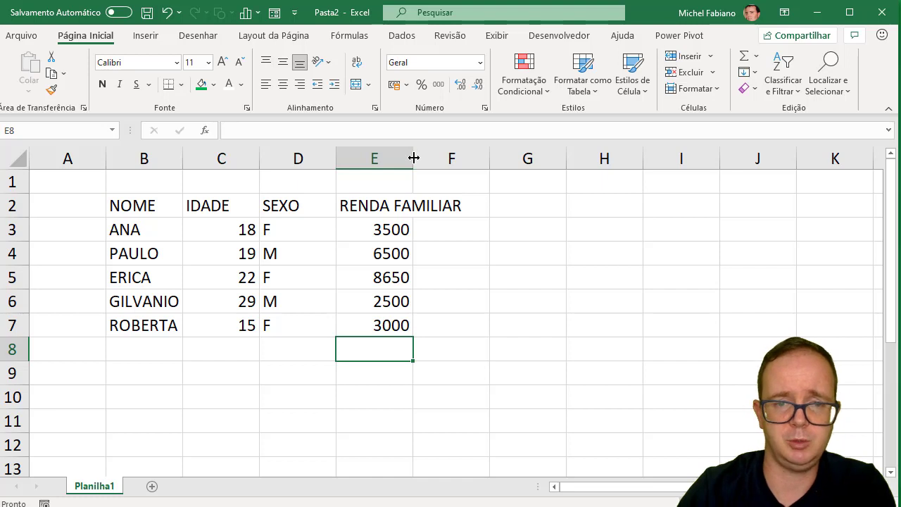
pyautogui.doubleClick(413, 159)
# Step: Enter MEMBROS in F2 and member counts 3, 4, 5, 1, 3 in F3:F7
pyautogui.click(495, 209)
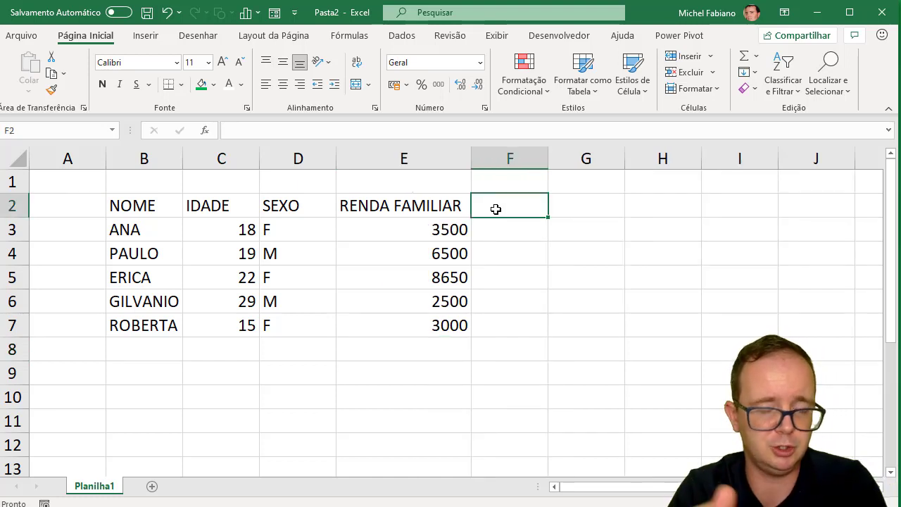
pyautogui.write('M')
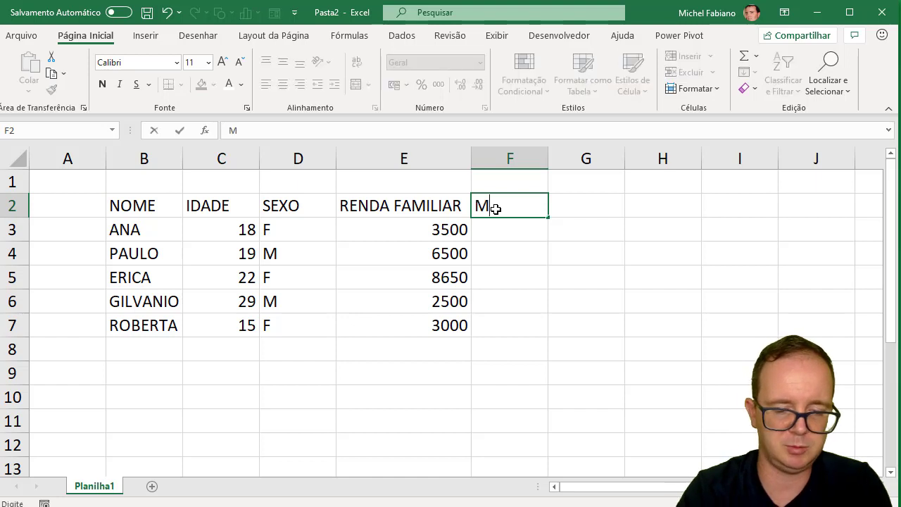
pyautogui.write('EMBR')
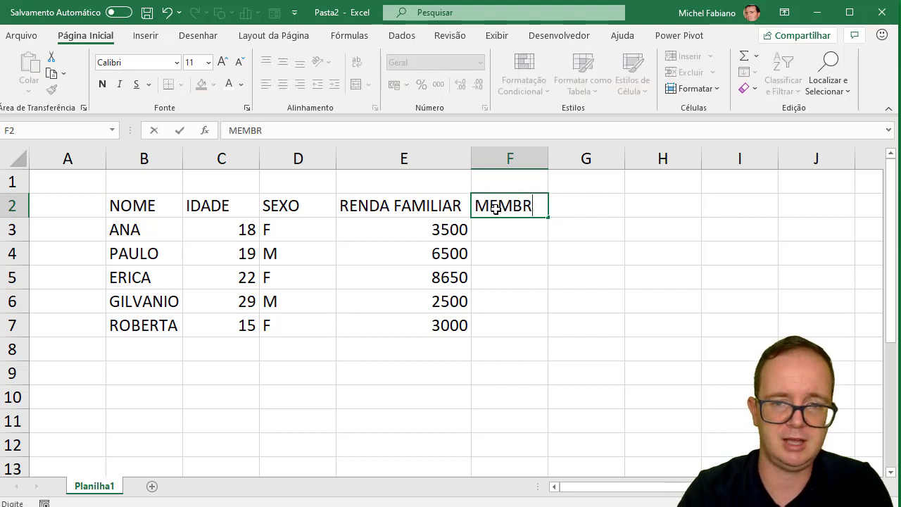
pyautogui.write('OS')
pyautogui.press('Return')
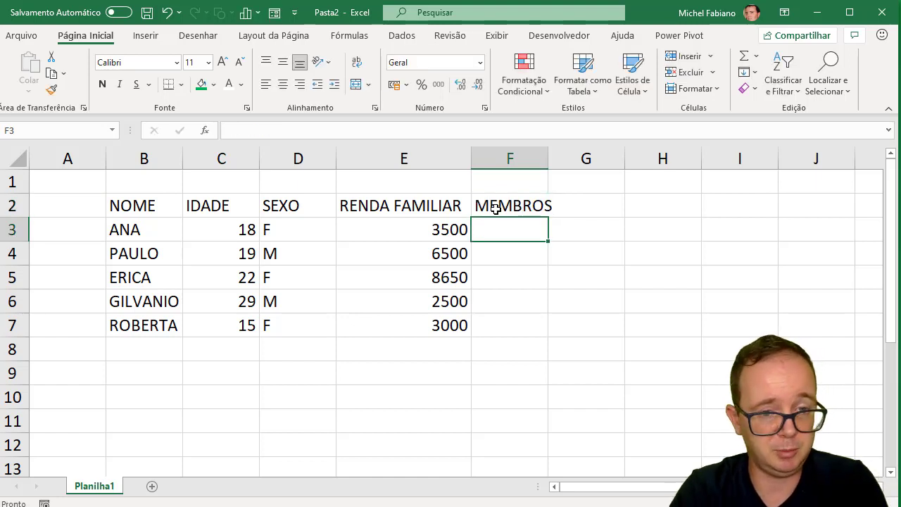
pyautogui.write('3')
pyautogui.press('Return')
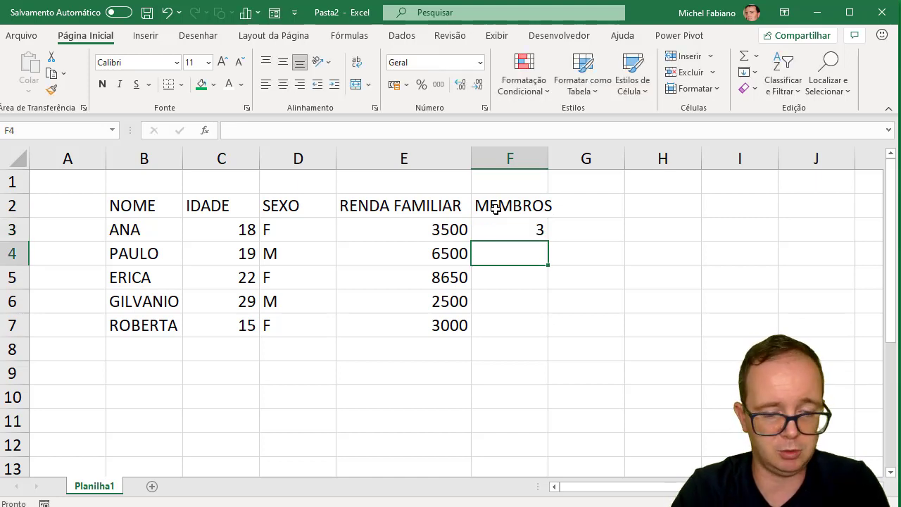
pyautogui.write('4')
pyautogui.press('Return')
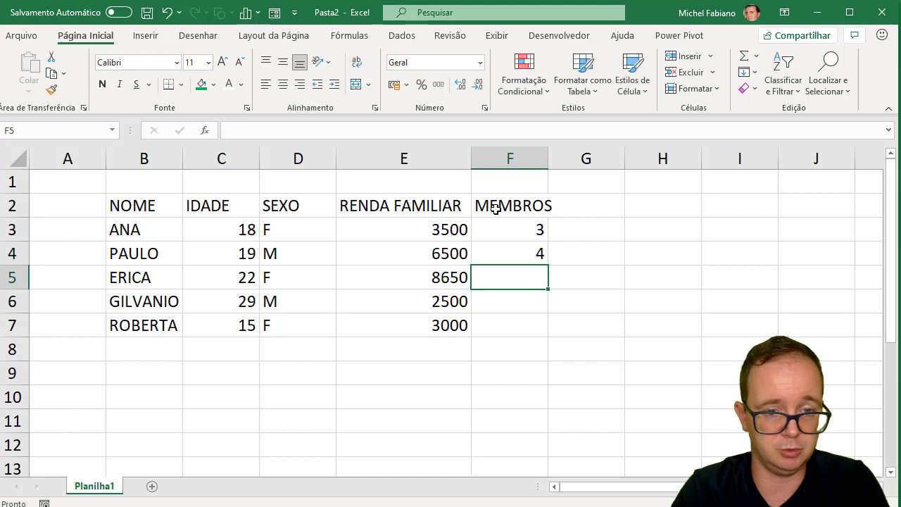
pyautogui.write('5')
pyautogui.press('Return')
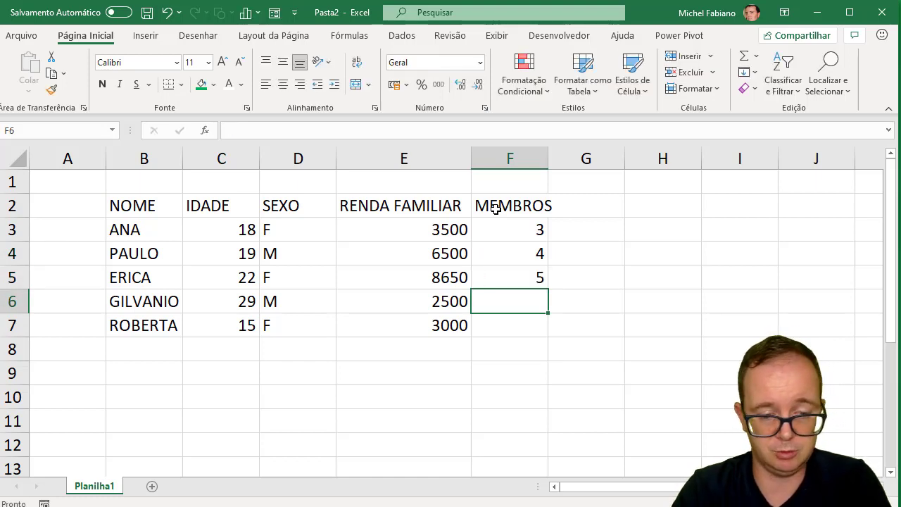
pyautogui.write('1')
pyautogui.press('Return')
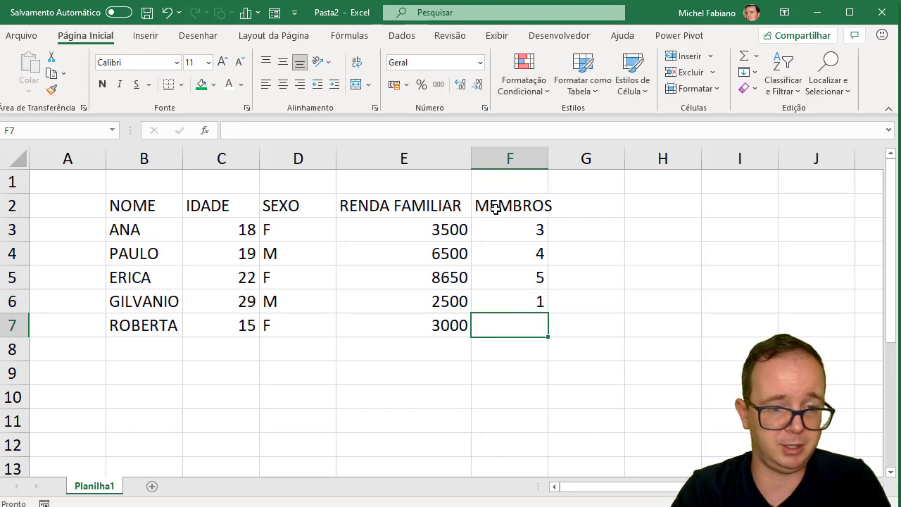
pyautogui.write('3')
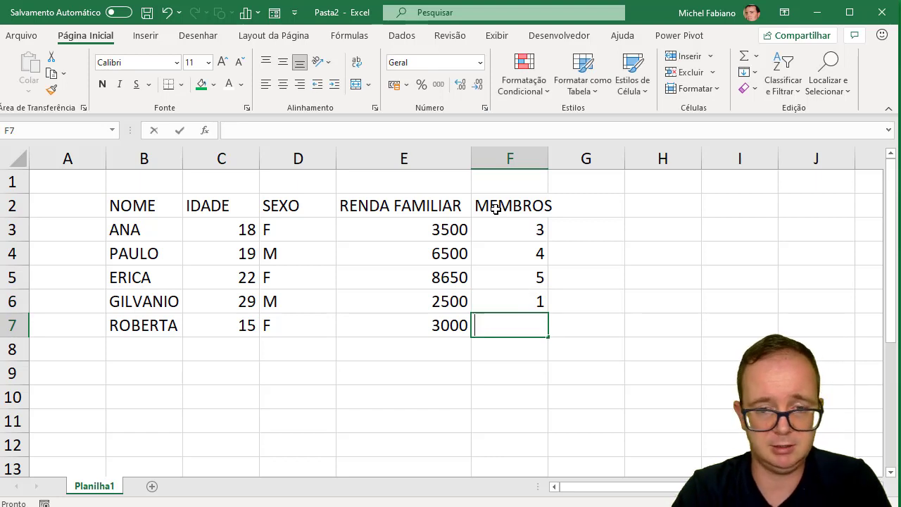
pyautogui.press('Return')
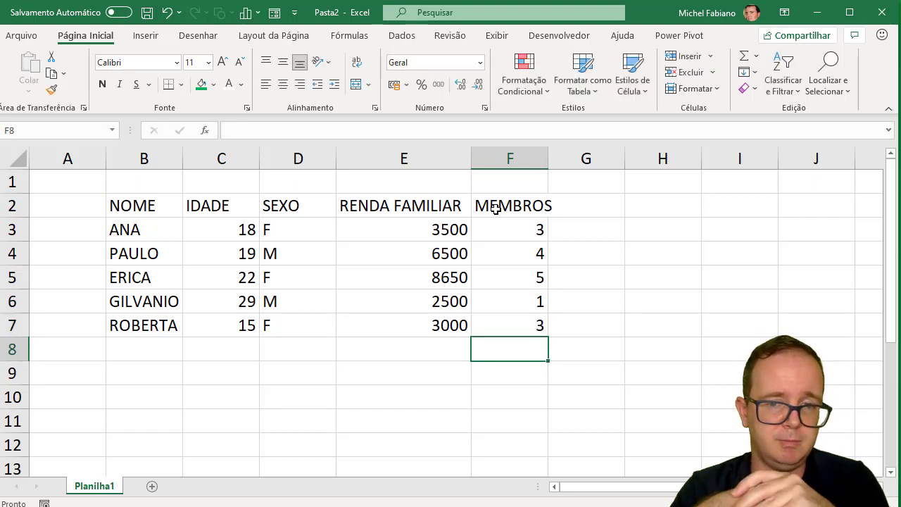
# Step: Auto-fit column F so the MEMBROS heading shows in full, then select G2
pyautogui.doubleClick(554, 160)
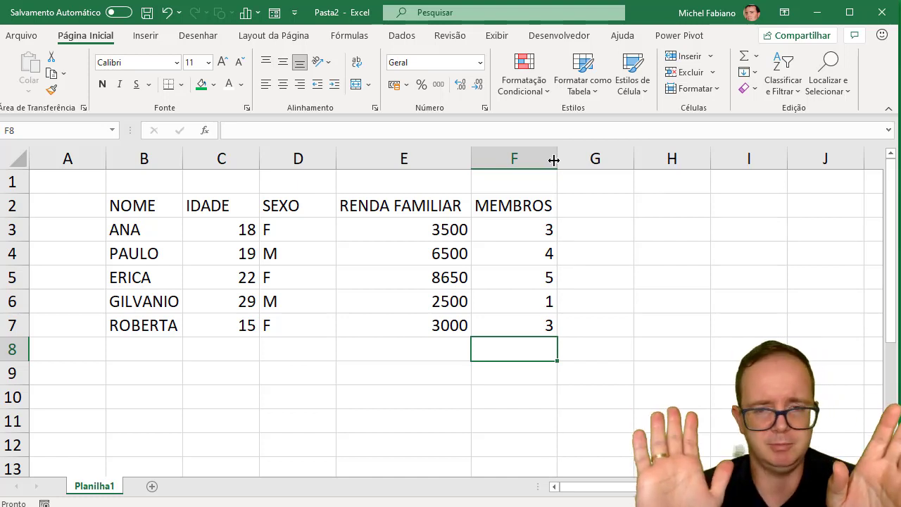
pyautogui.click(577, 203)
# Step: Enter VALOR DA BOLSA in G2 and auto-fit column G
pyautogui.write('VA')
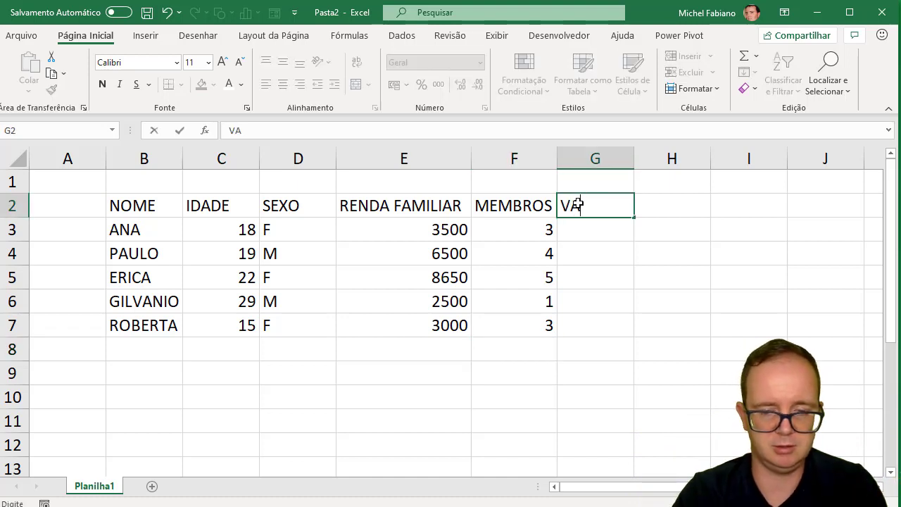
pyautogui.write('LOR DA ')
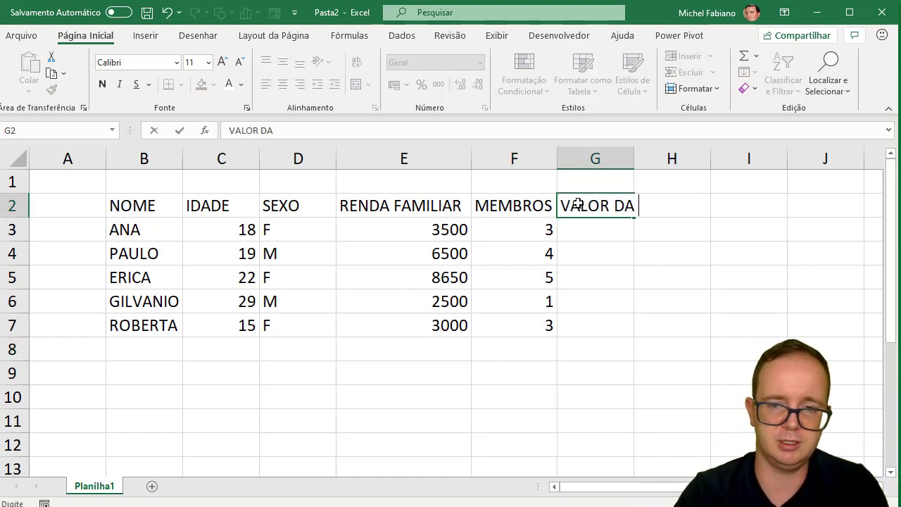
pyautogui.write('BOLSA')
pyautogui.press('Return')
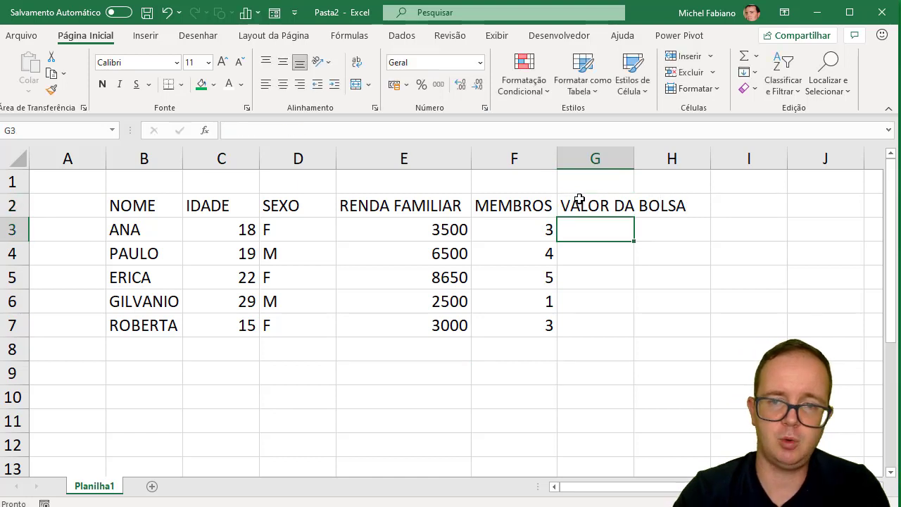
pyautogui.doubleClick(634, 159)
pyautogui.click(634, 158)
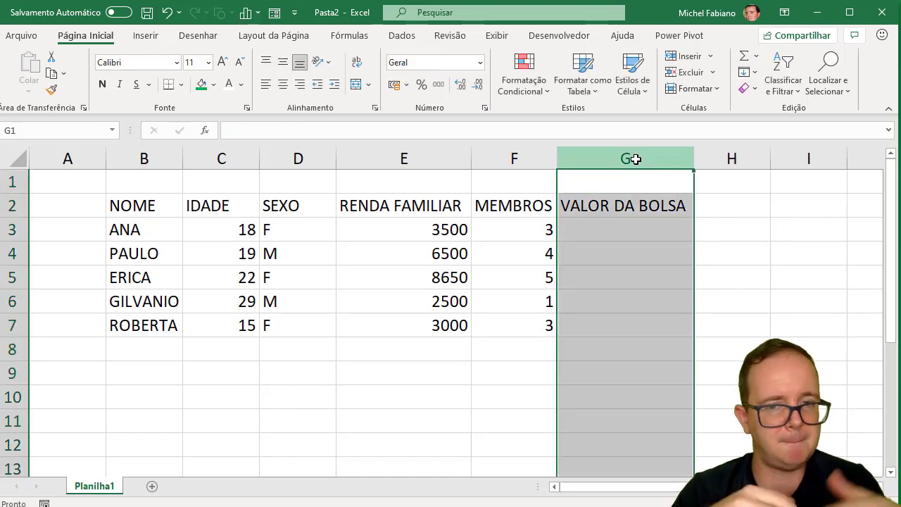
pyautogui.click(599, 234)
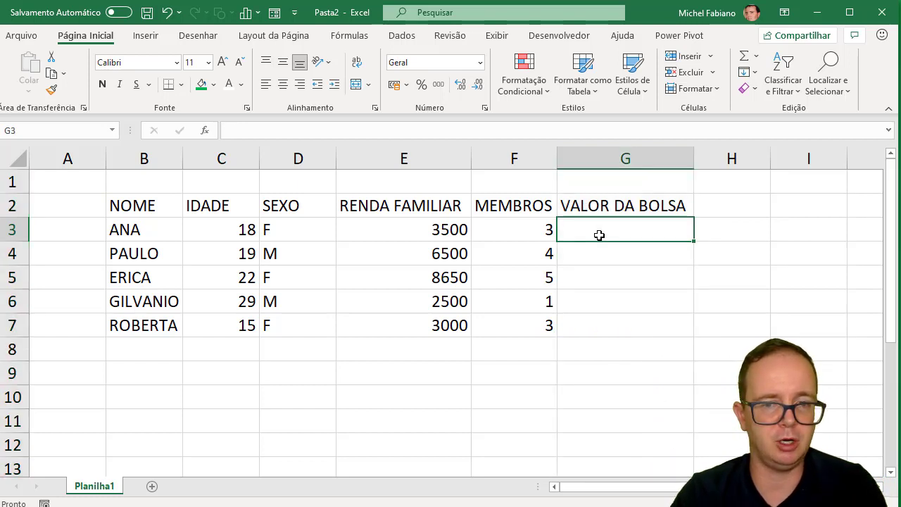
# Step: Replace the G2 heading with RENDA FAMILIAR MÉDIA and re-fit column G
pyautogui.click(596, 202)
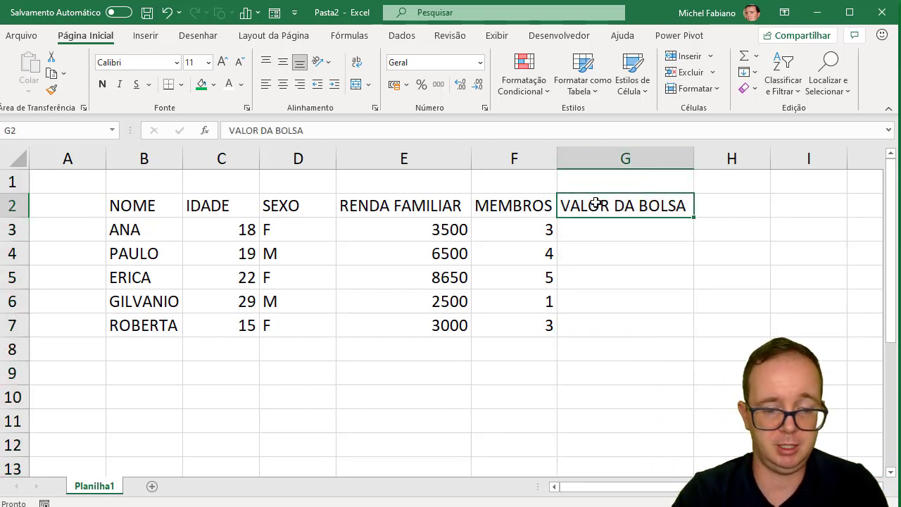
pyautogui.write('RENDA FAM')
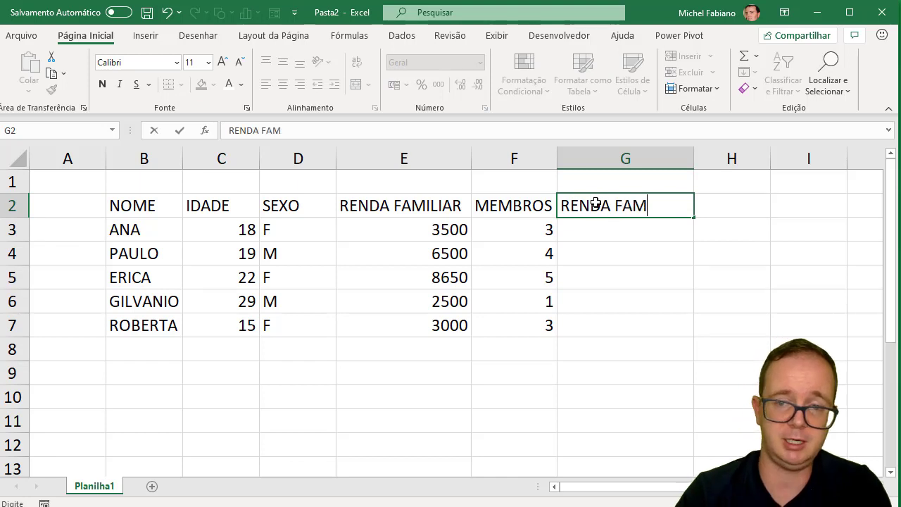
pyautogui.write('ILIAR MÉDIA')
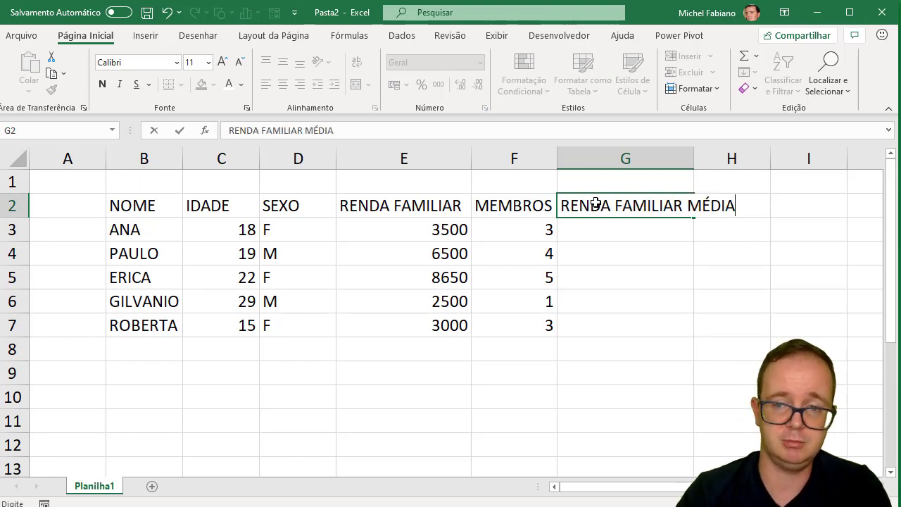
pyautogui.press('Return')
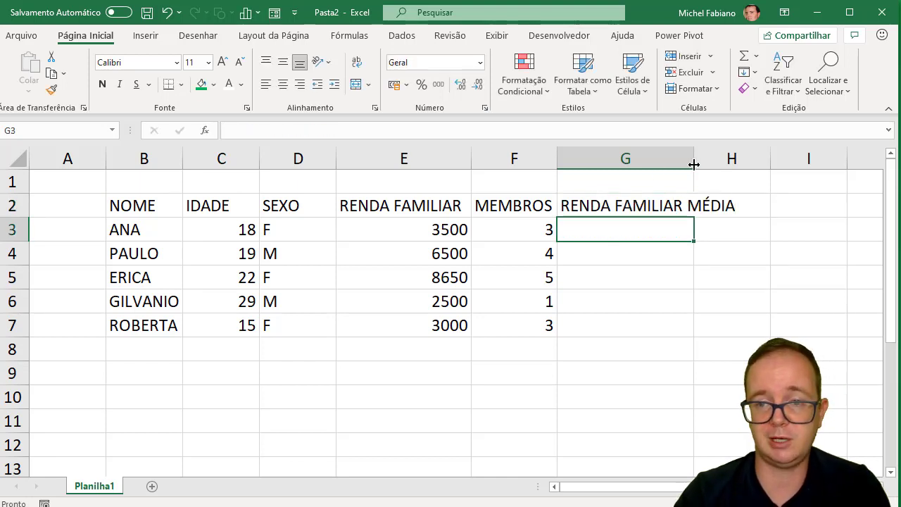
pyautogui.doubleClick(693, 164)
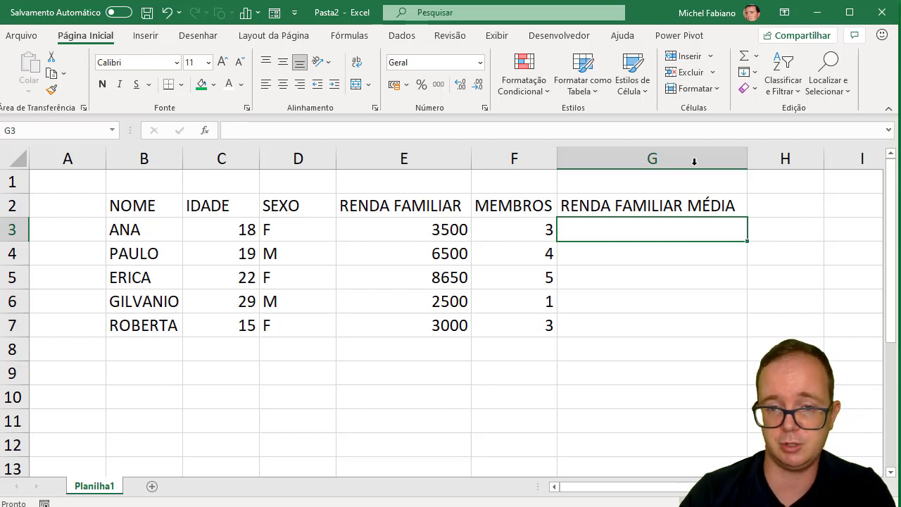
# Step: Enter =E3/F3 in G3 and format it as accounting currency, showing R$ 1.166,67
pyautogui.write('=')
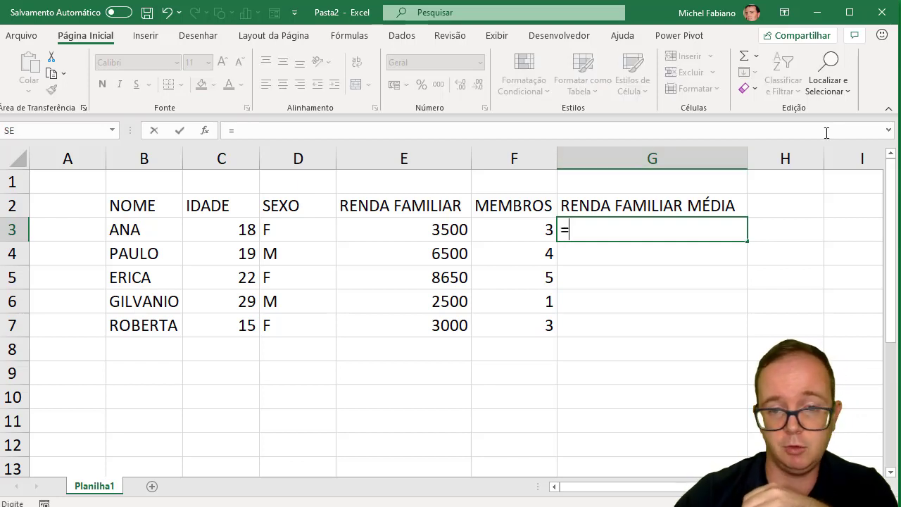
pyautogui.click(416, 233)
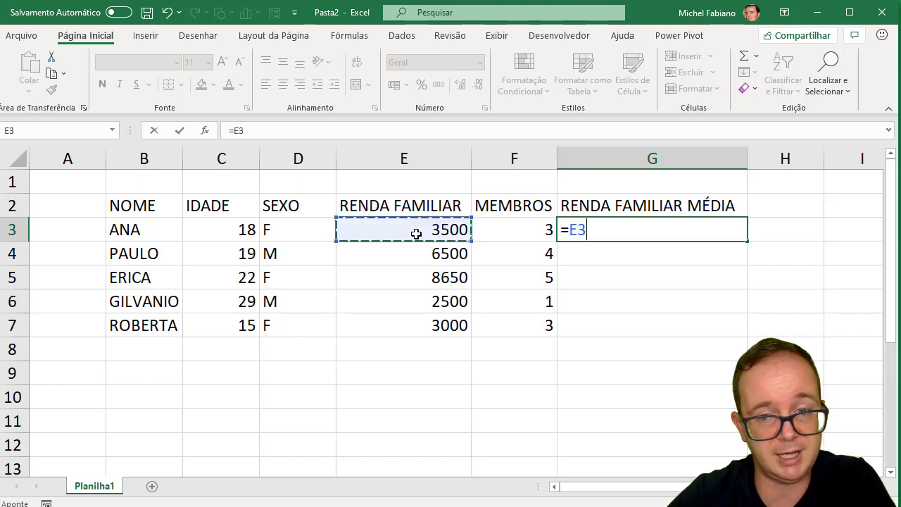
pyautogui.write('/')
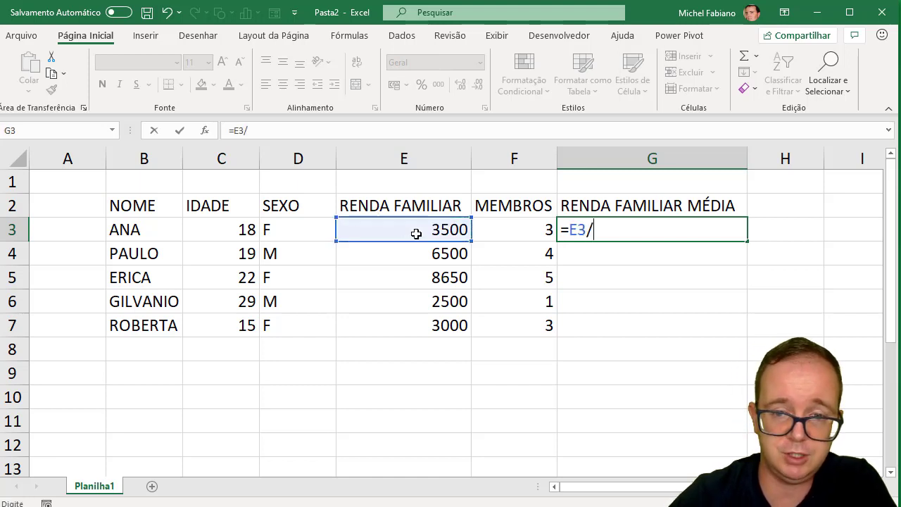
pyautogui.click(498, 226)
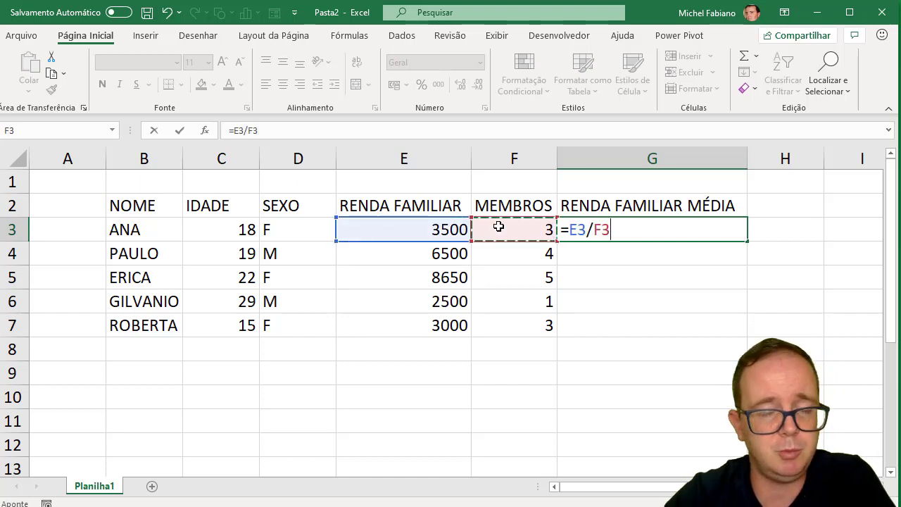
pyautogui.press('Return')
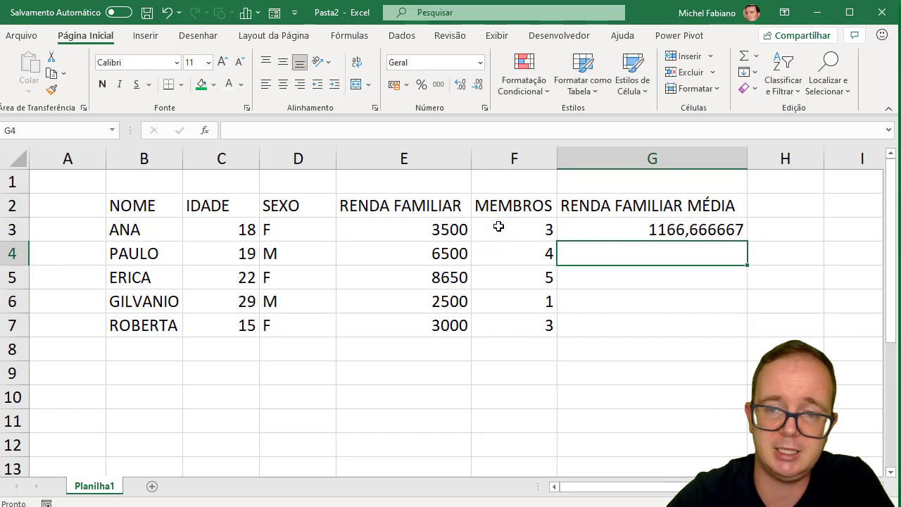
pyautogui.click(657, 235)
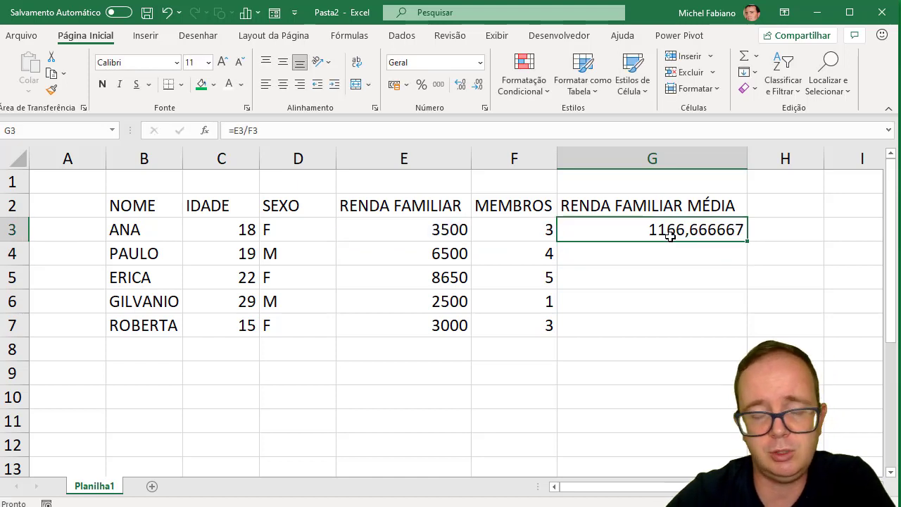
pyautogui.click(397, 87)
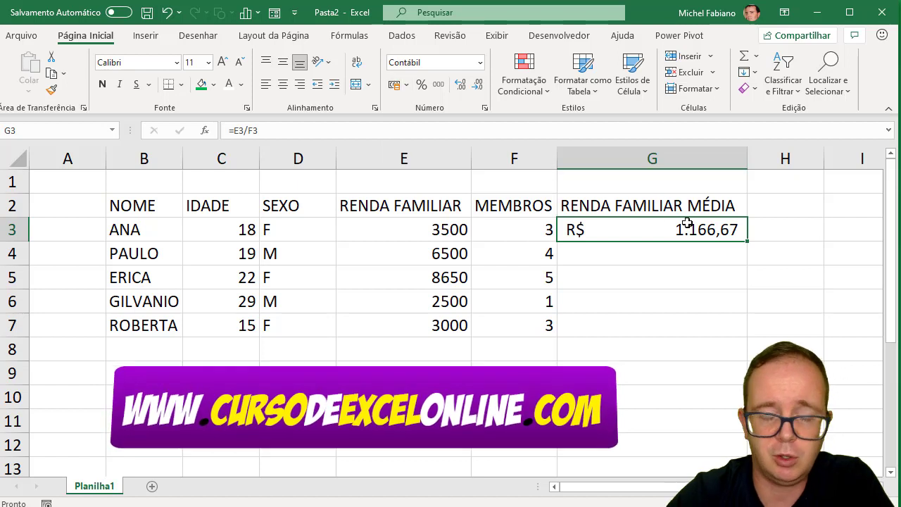
pyautogui.click(665, 253)
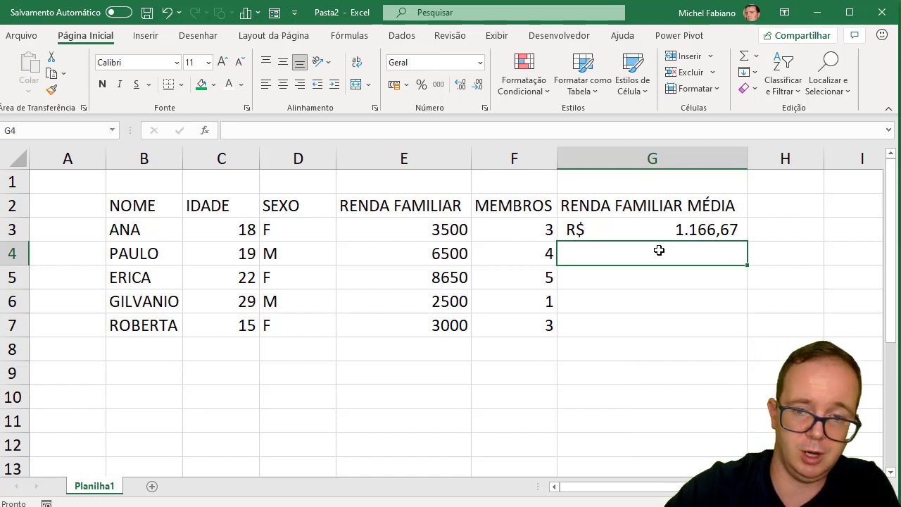
# Step: Enter =E4/F4 and =E5/F5 in G4 and G5, giving 1625 and 1730
pyautogui.write('=')
pyautogui.click(440, 254)
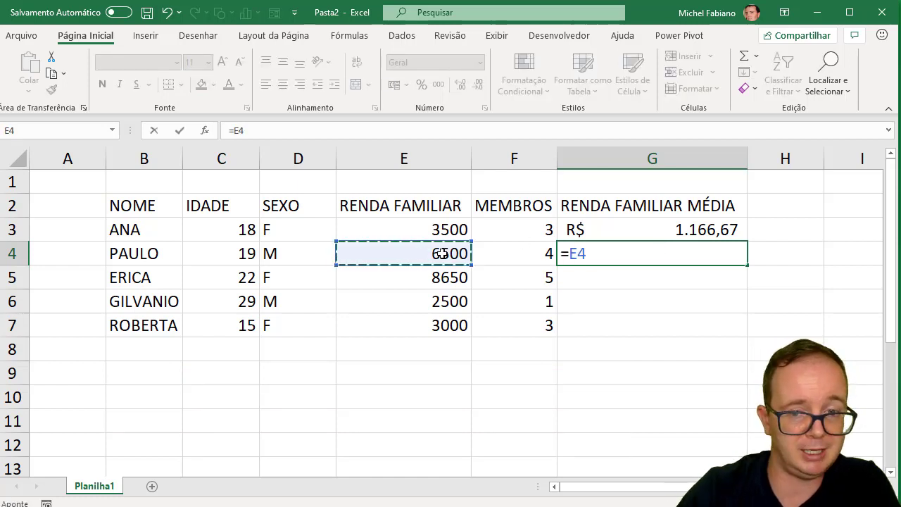
pyautogui.write('/')
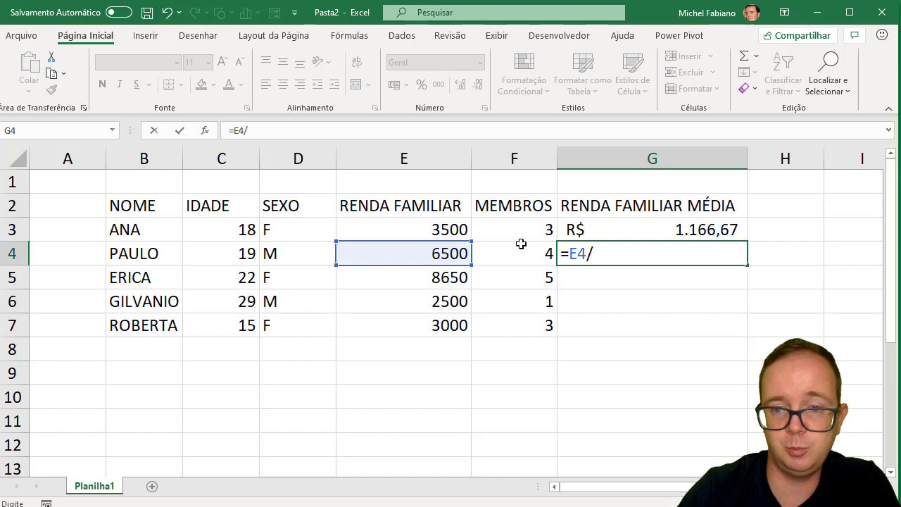
pyautogui.click(526, 247)
pyautogui.press('Return')
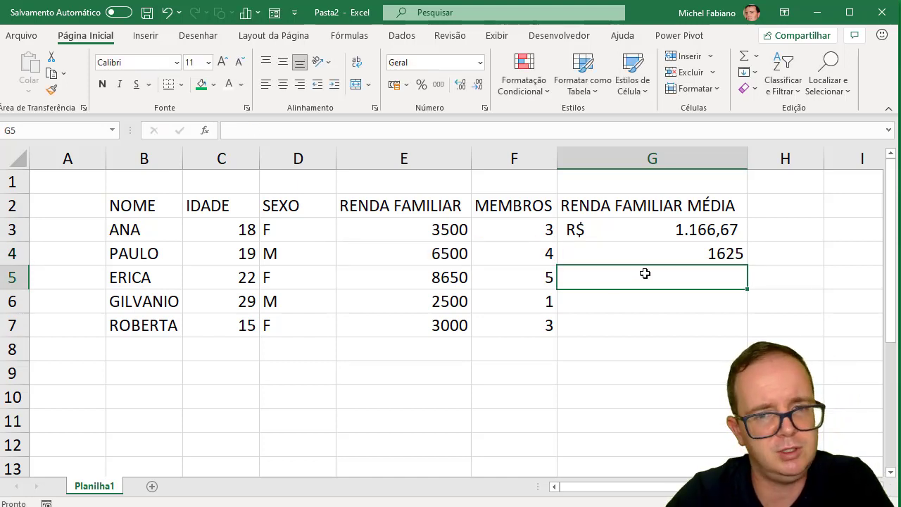
pyautogui.write('=')
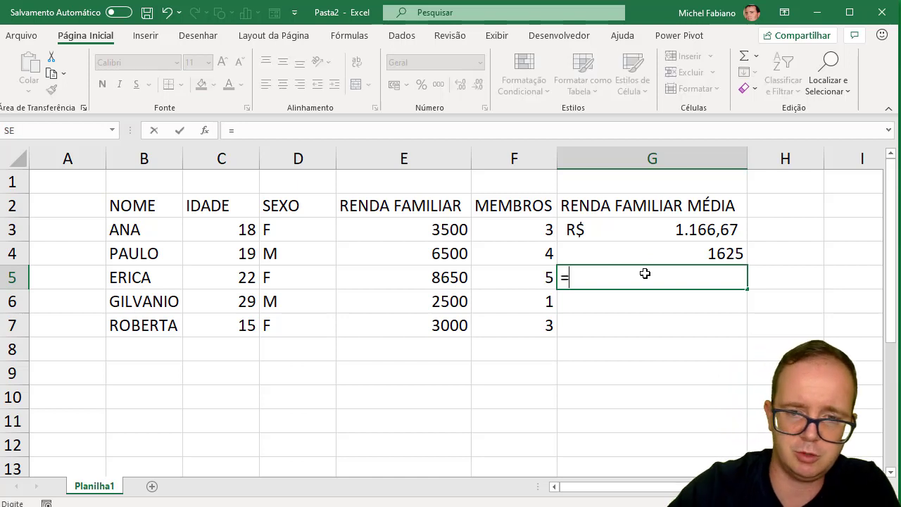
pyautogui.click(425, 276)
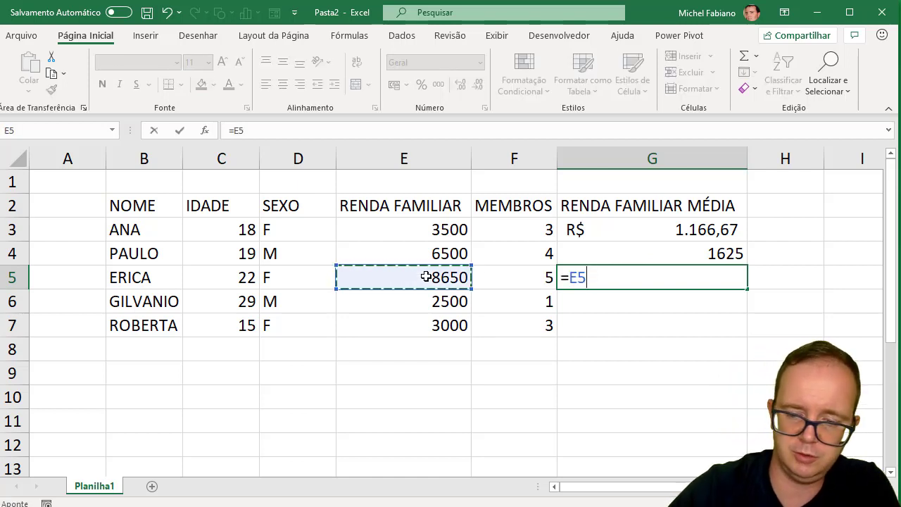
pyautogui.write('/')
pyautogui.click(524, 273)
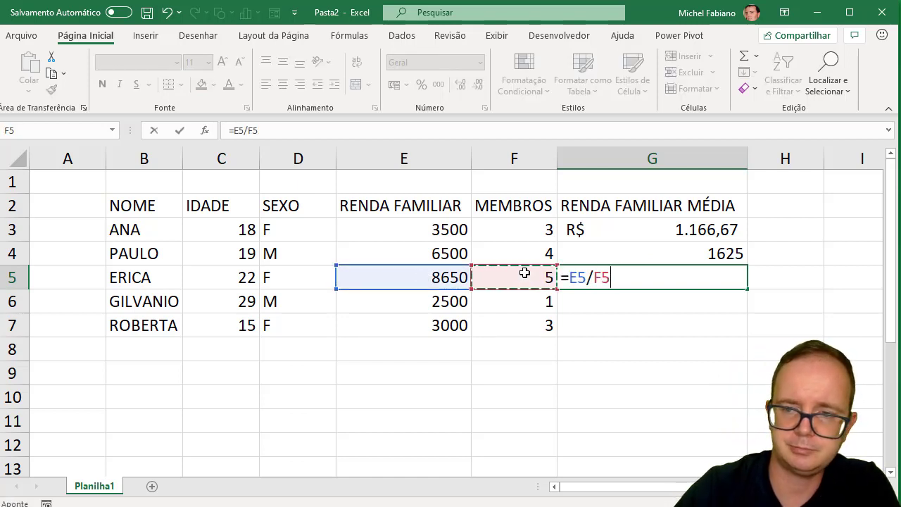
pyautogui.press('Return')
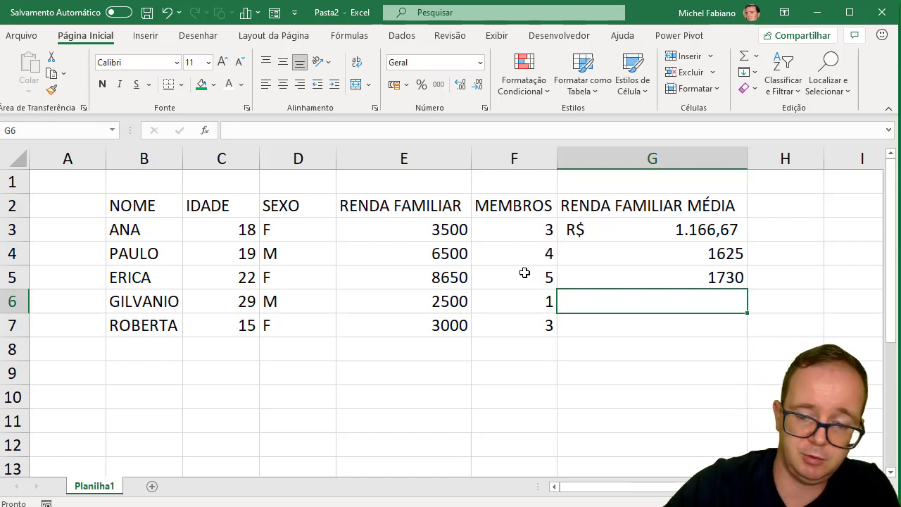
# Step: Enter =E6/F6 and =E7/F7 in G6 and G7, giving 2500 and 1000
pyautogui.write('=')
pyautogui.click(447, 296)
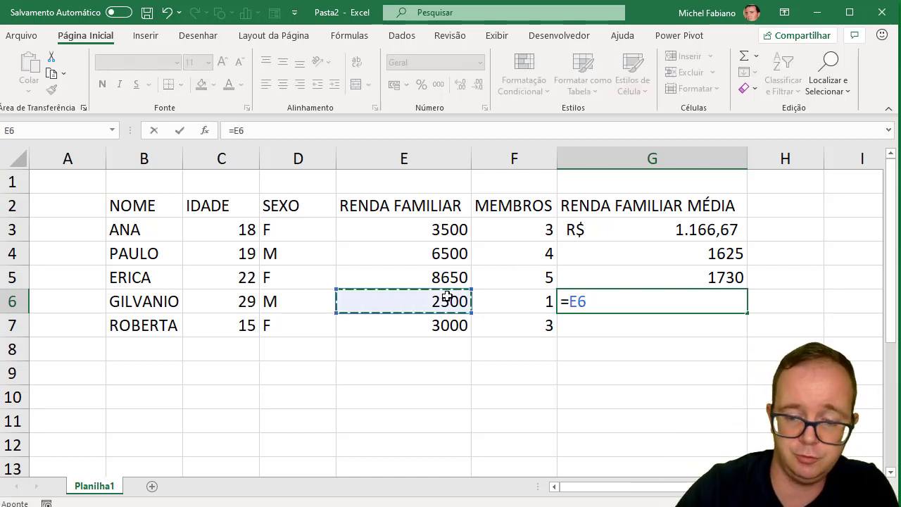
pyautogui.write('/')
pyautogui.click(521, 299)
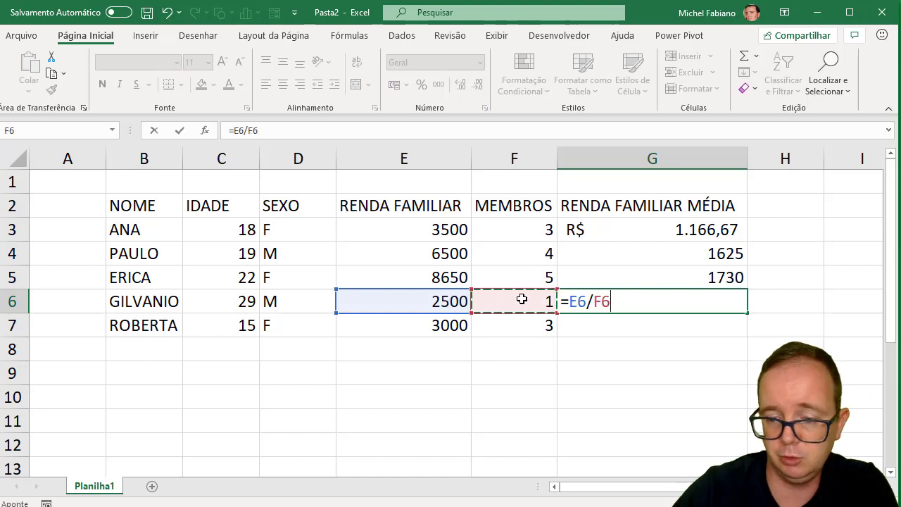
pyautogui.press('Return')
pyautogui.write('=')
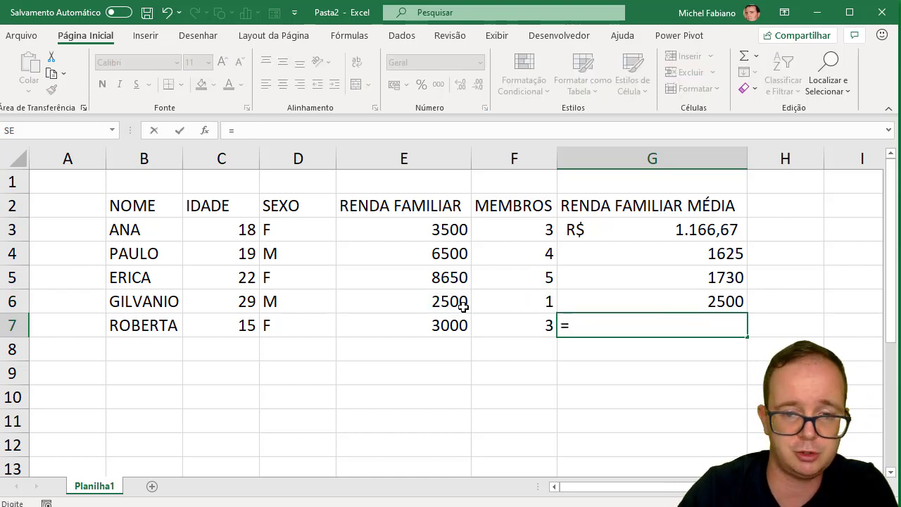
pyautogui.click(437, 320)
pyautogui.write('/')
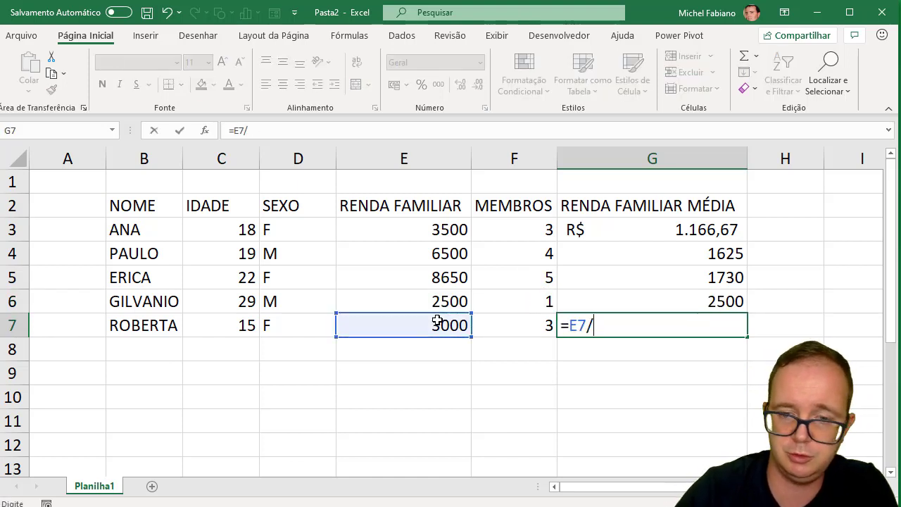
pyautogui.click(508, 323)
pyautogui.press('Return')
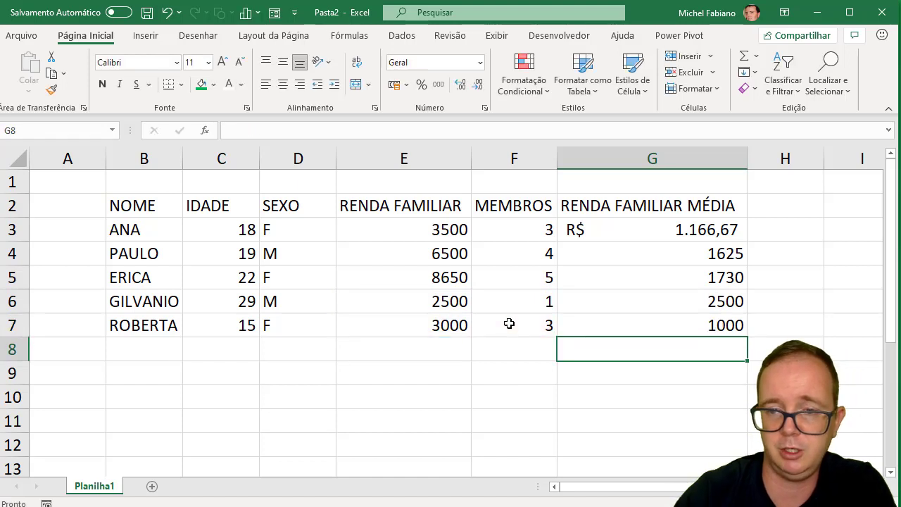
pyautogui.press('Up')
pyautogui.press('Up')
pyautogui.press('Up')
pyautogui.press('Up')
pyautogui.press('Up')
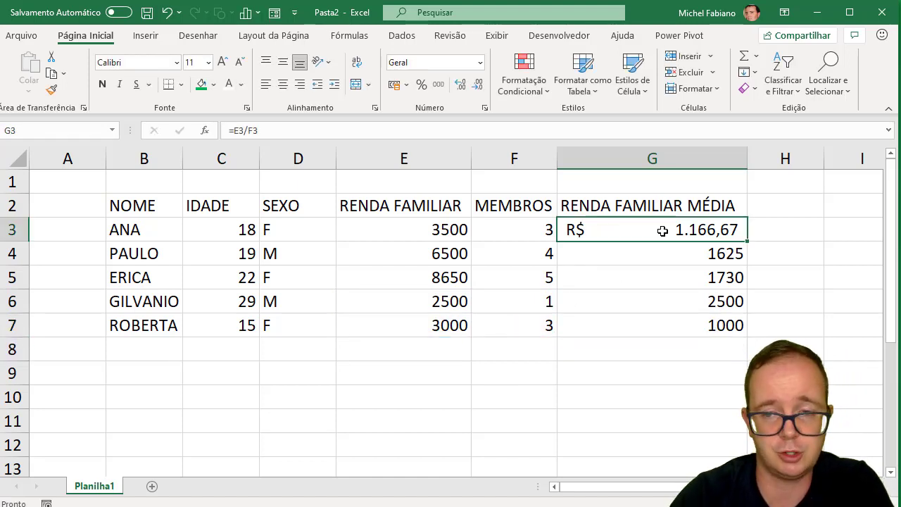
# Step: Apply R$ accounting format to the per-member incomes in G3:G7
pyautogui.moveTo(662, 232); pyautogui.dragTo(658, 319)
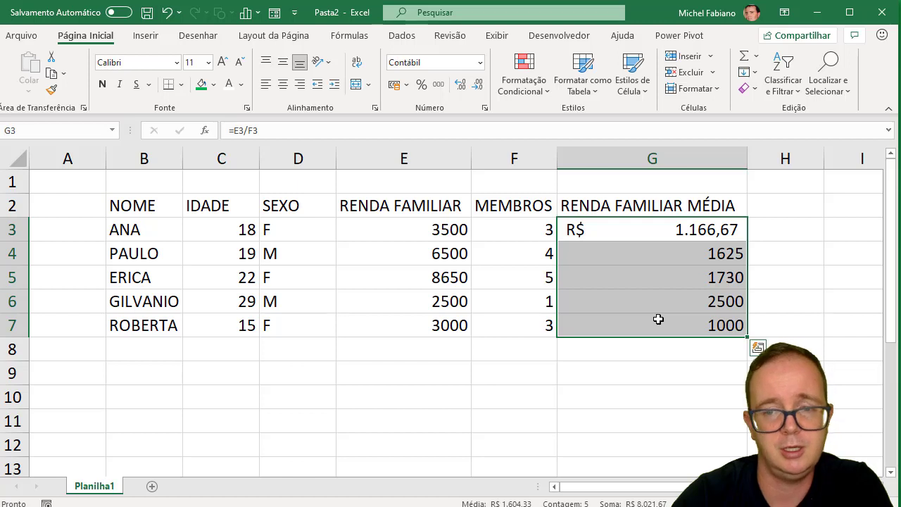
pyautogui.moveTo(654, 237); pyautogui.dragTo(655, 319)
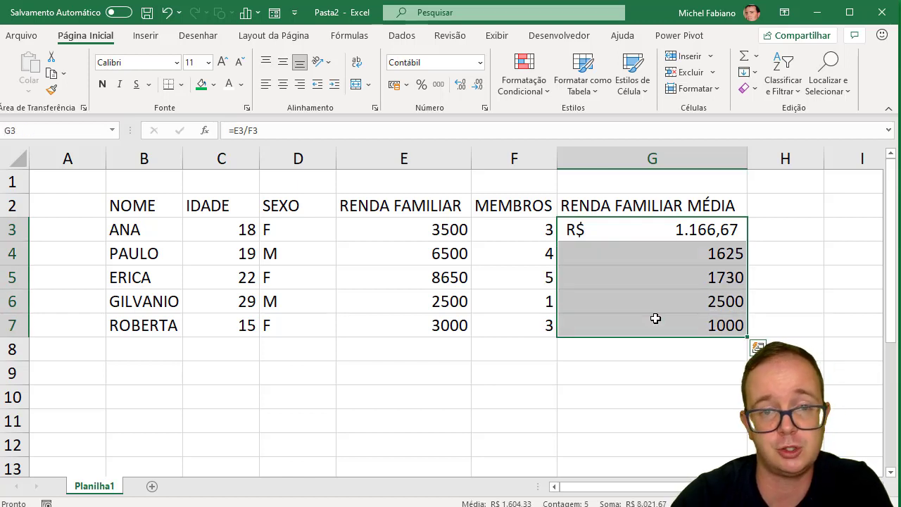
pyautogui.click(394, 86)
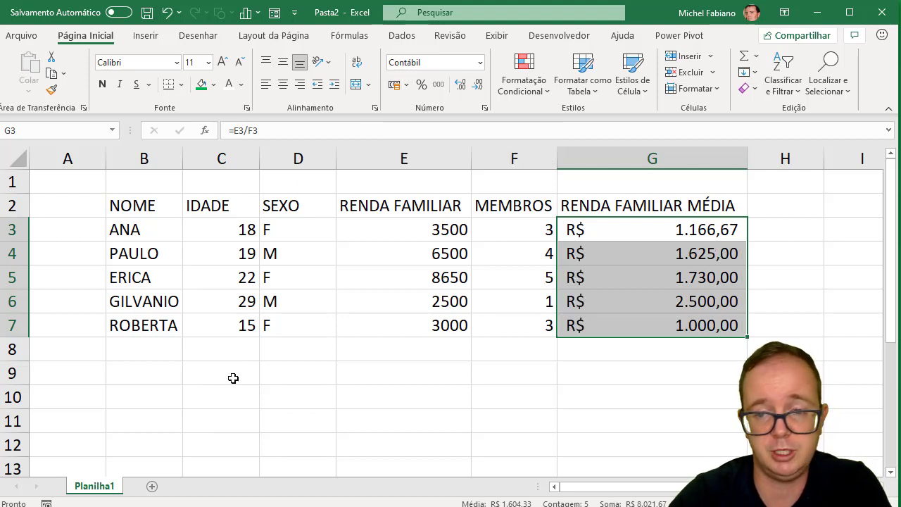
# Step: Apply R$ accounting format to the family incomes in E3:E7
pyautogui.click(446, 229)
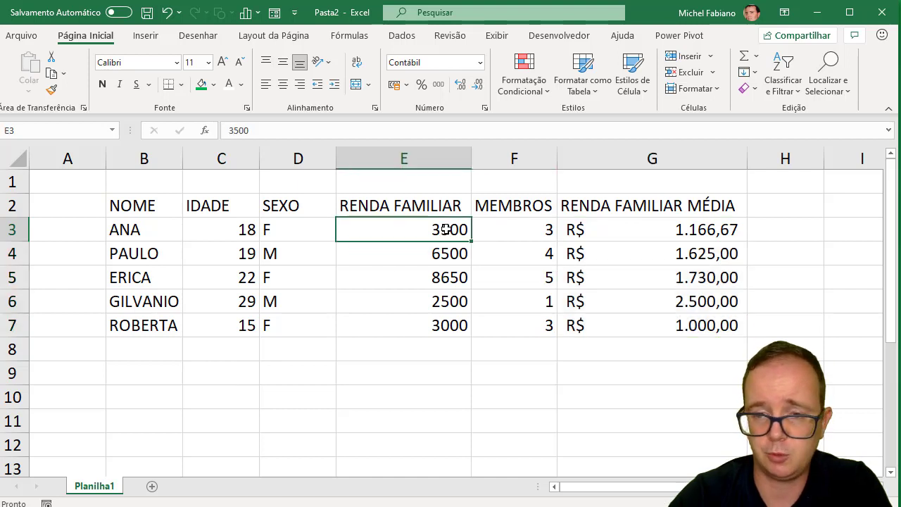
pyautogui.moveTo(447, 230); pyautogui.dragTo(449, 326)
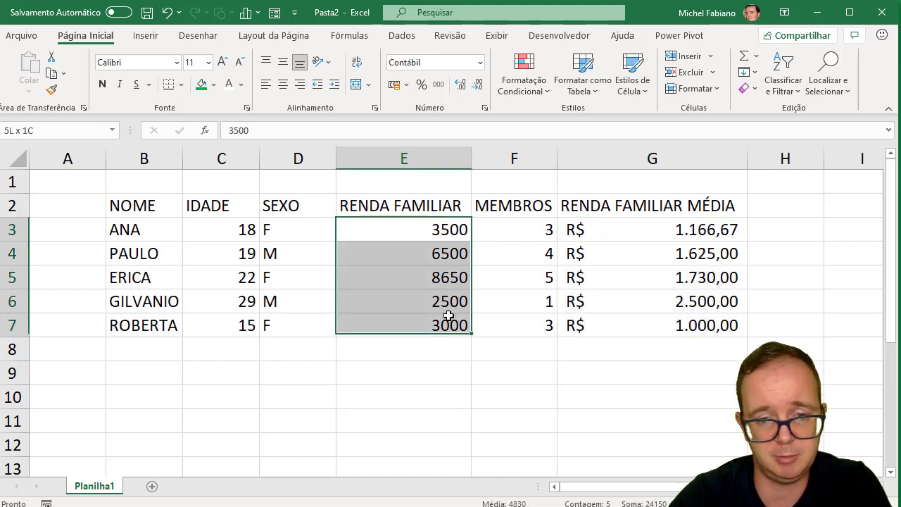
pyautogui.click(395, 85)
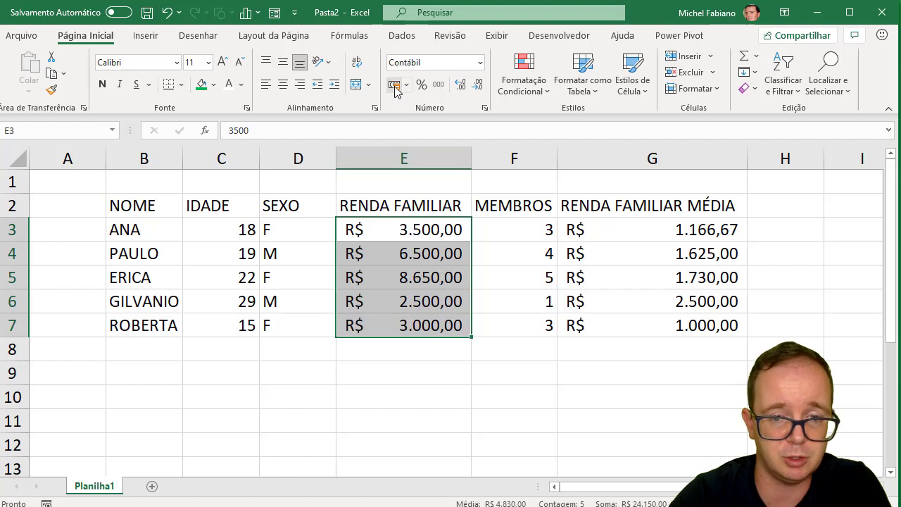
pyautogui.click(485, 407)
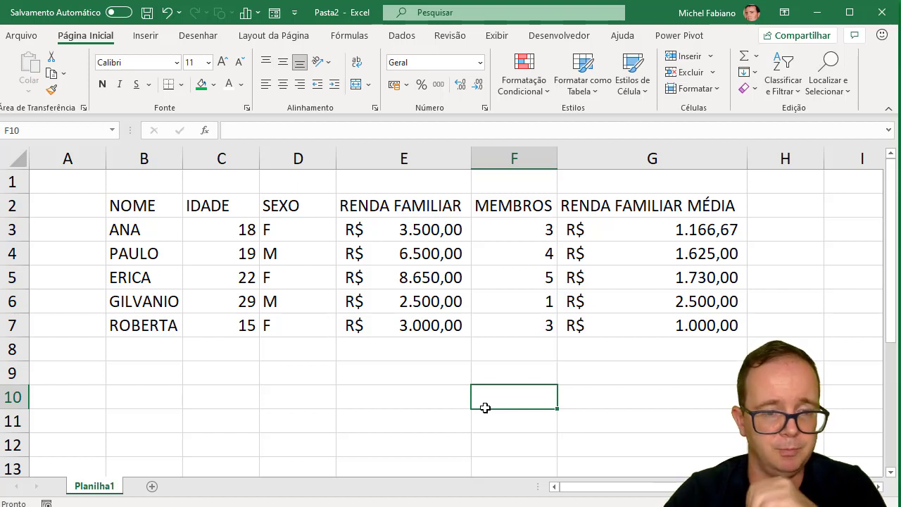
# Step: Make the header row B2:G2 bold and centred
pyautogui.moveTo(168, 212); pyautogui.dragTo(675, 206)
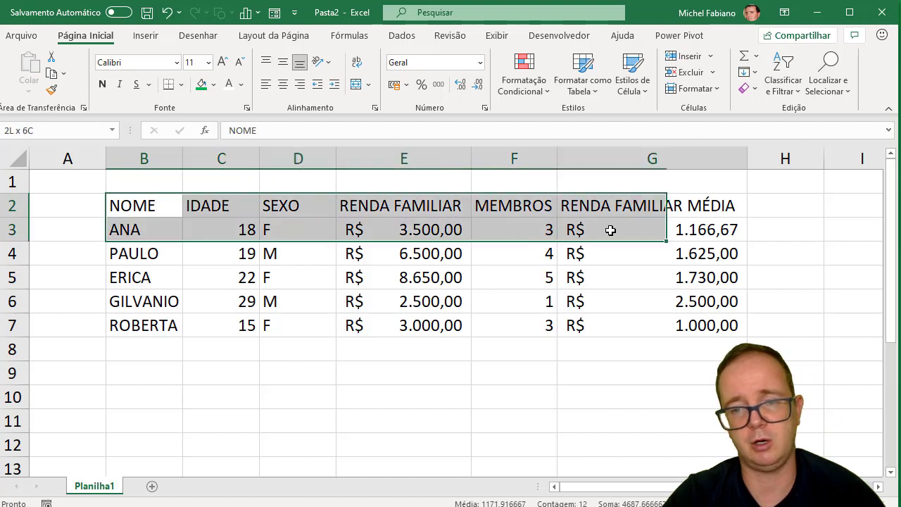
pyautogui.click(664, 225)
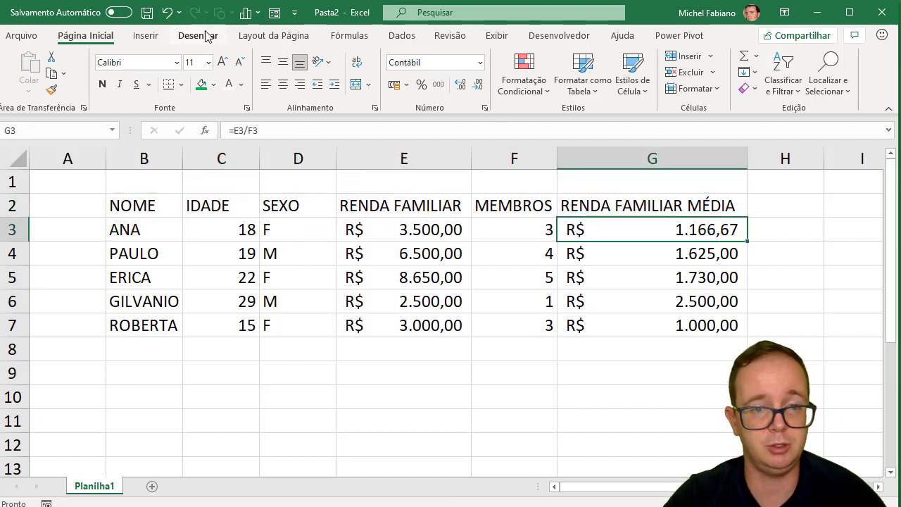
pyautogui.moveTo(133, 203); pyautogui.dragTo(683, 207)
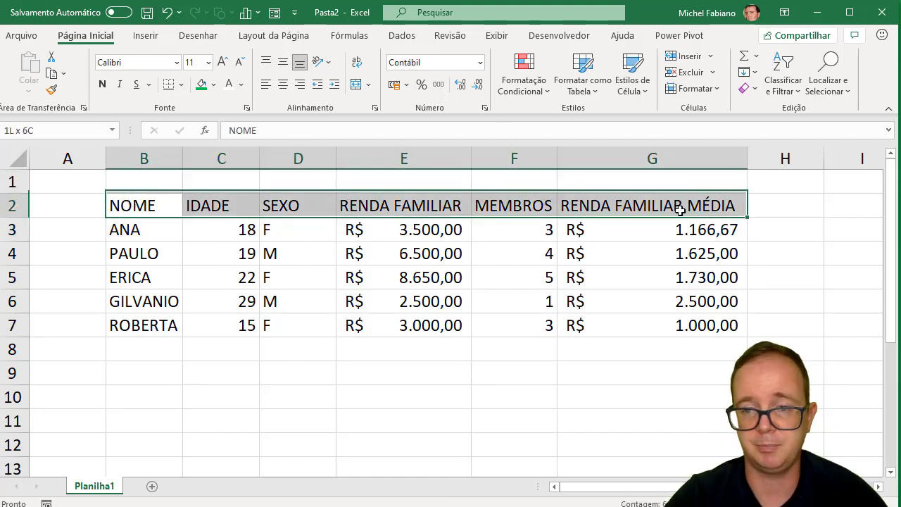
pyautogui.click(103, 86)
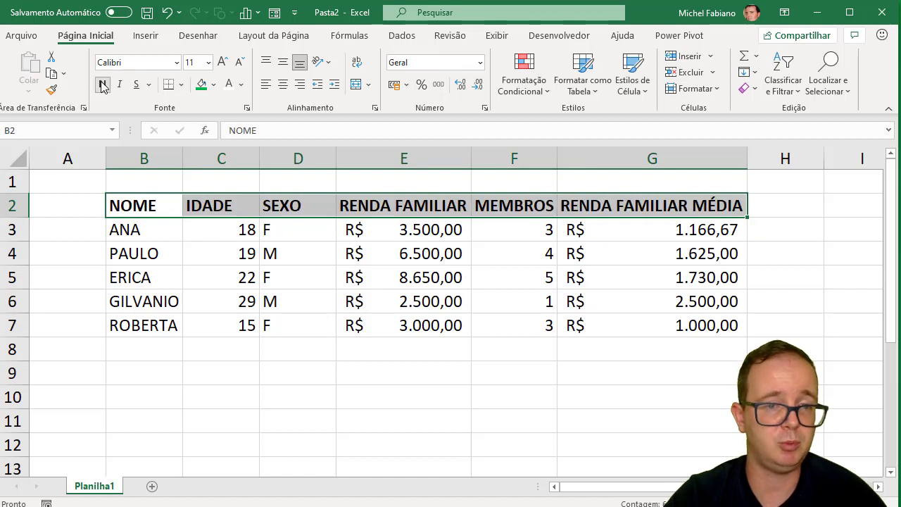
pyautogui.click(283, 85)
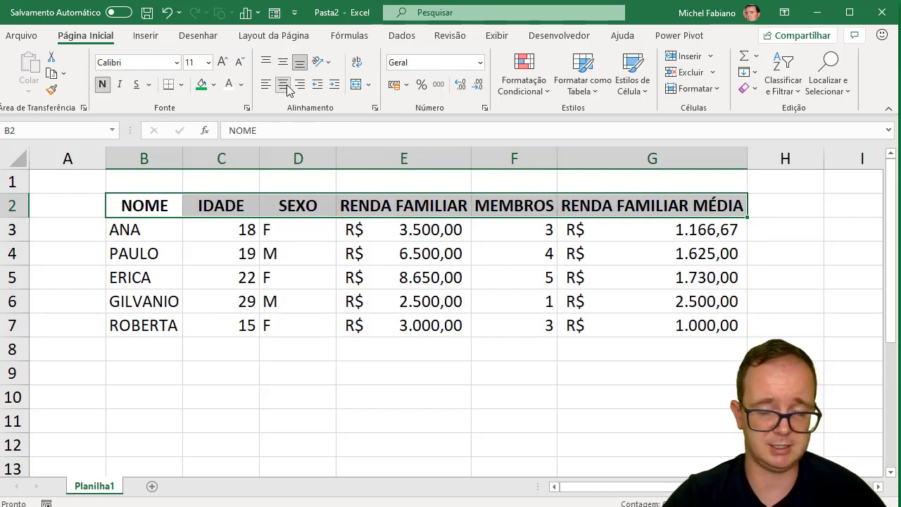
# Step: Apply All Borders (Todas as Bordas) to the whole table B2:G7
pyautogui.moveTo(155, 204)
pyautogui.mouseDown()
pyautogui.moveTo(684, 288)
pyautogui.moveTo(681, 318)
pyautogui.mouseUp()
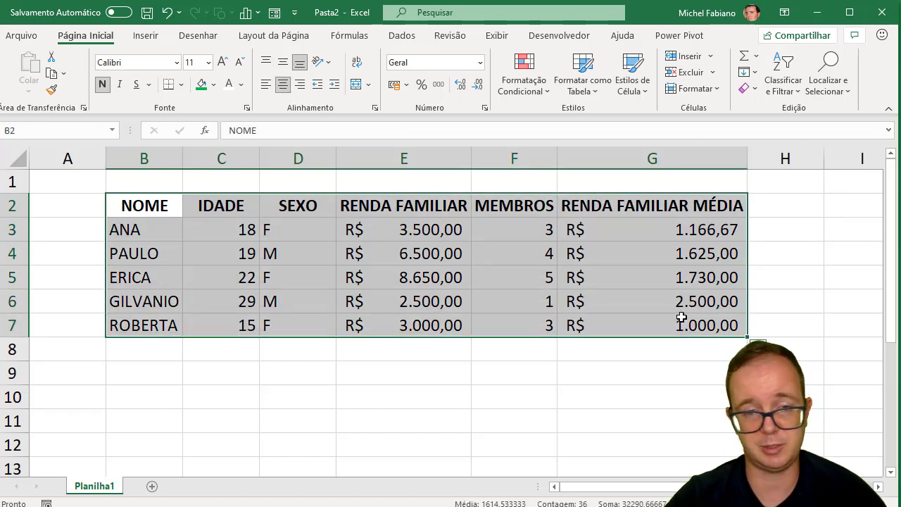
pyautogui.moveTo(169, 208)
pyautogui.mouseDown()
pyautogui.moveTo(532, 329)
pyautogui.moveTo(627, 331)
pyautogui.mouseUp()
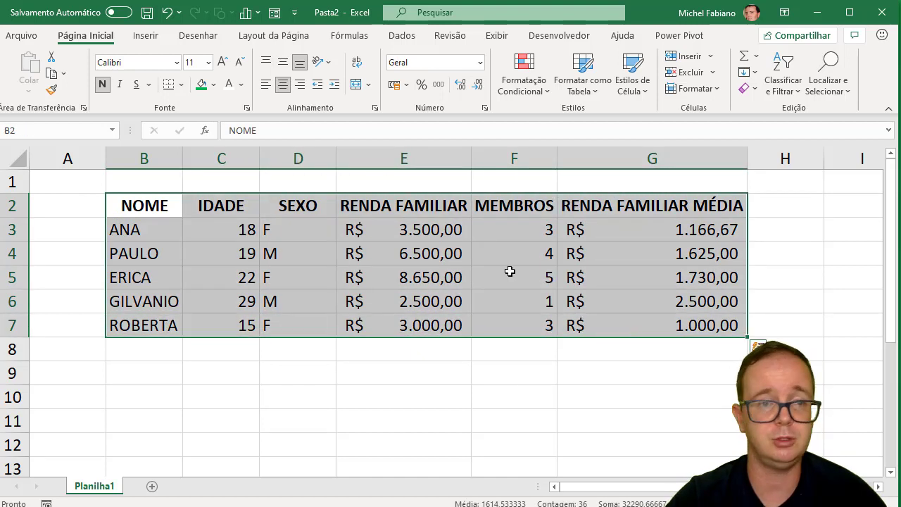
pyautogui.click(184, 84)
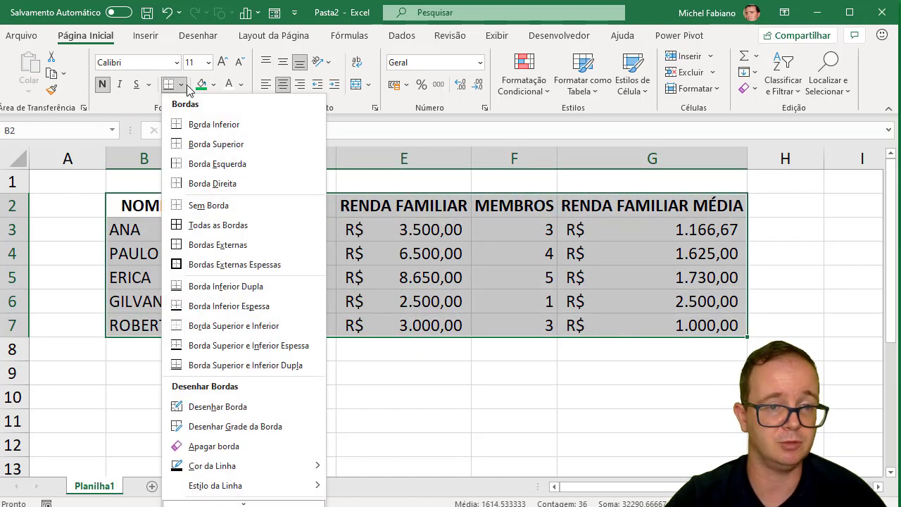
pyautogui.click(218, 225)
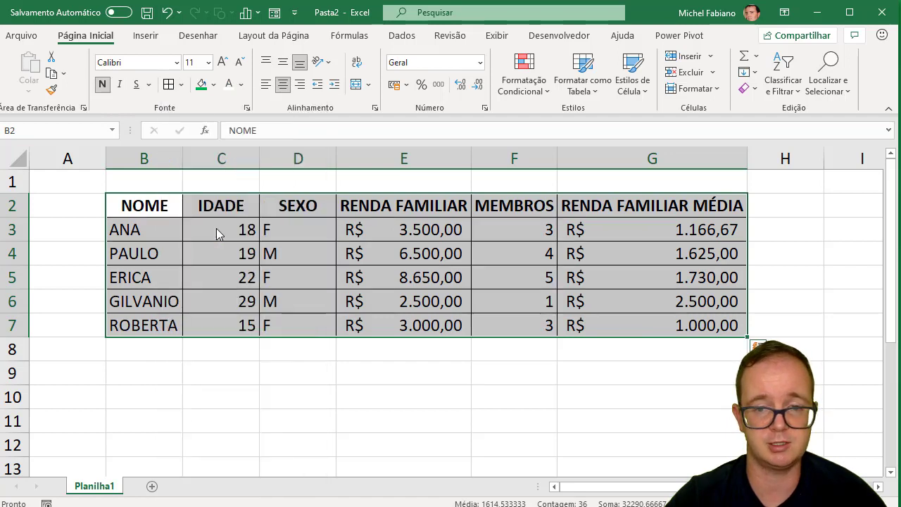
pyautogui.click(353, 391)
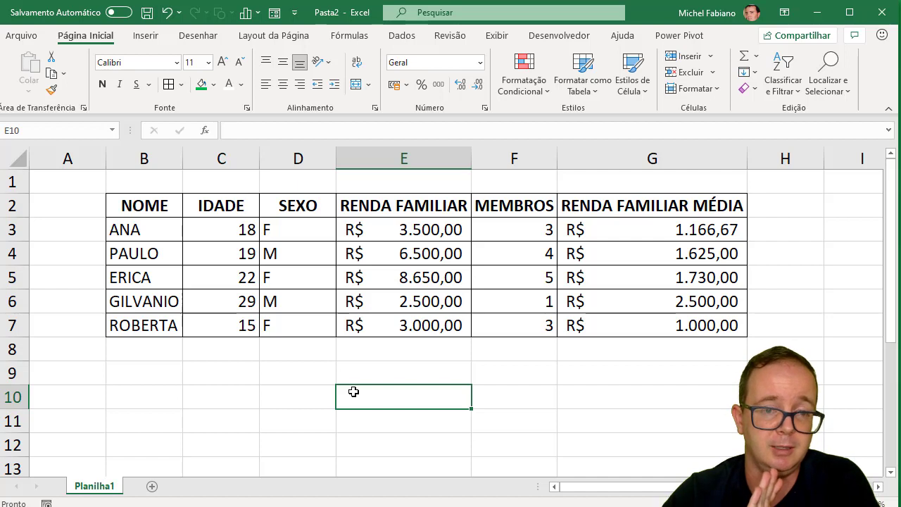
# Step: Give the header cells B2:G2 a dark navy fill with white font colour
pyautogui.moveTo(143, 204); pyautogui.dragTo(622, 206)
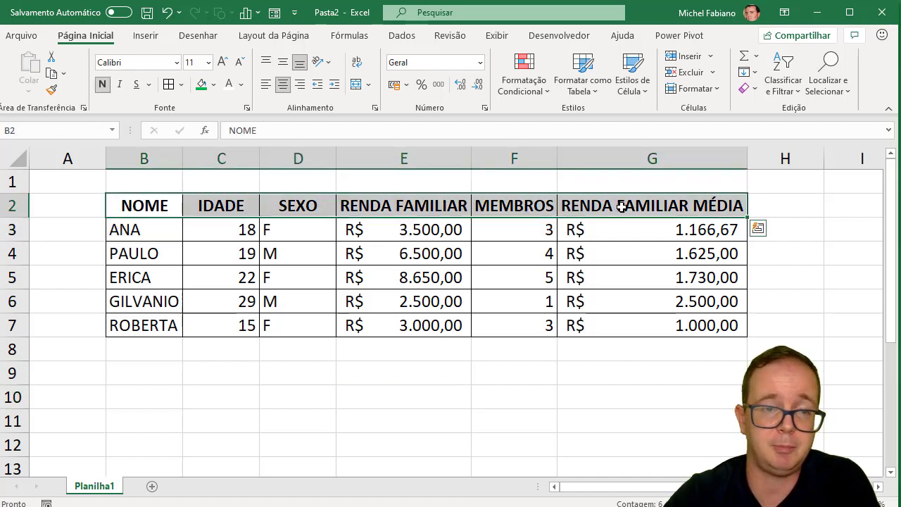
pyautogui.click(213, 84)
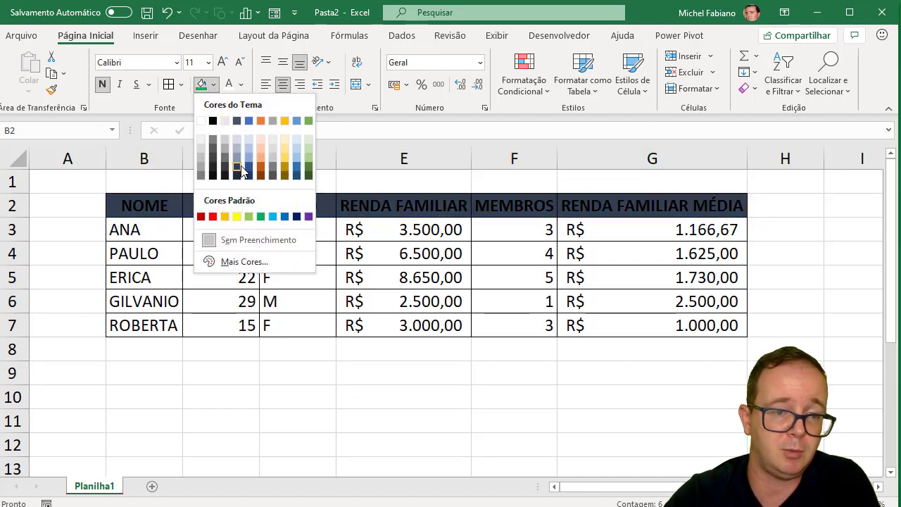
pyautogui.click(240, 171)
pyautogui.click(230, 85)
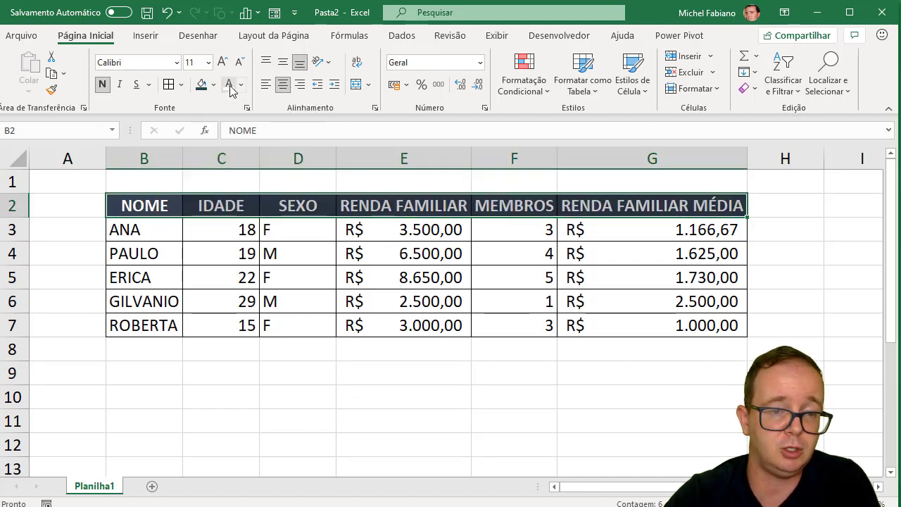
pyautogui.click(219, 389)
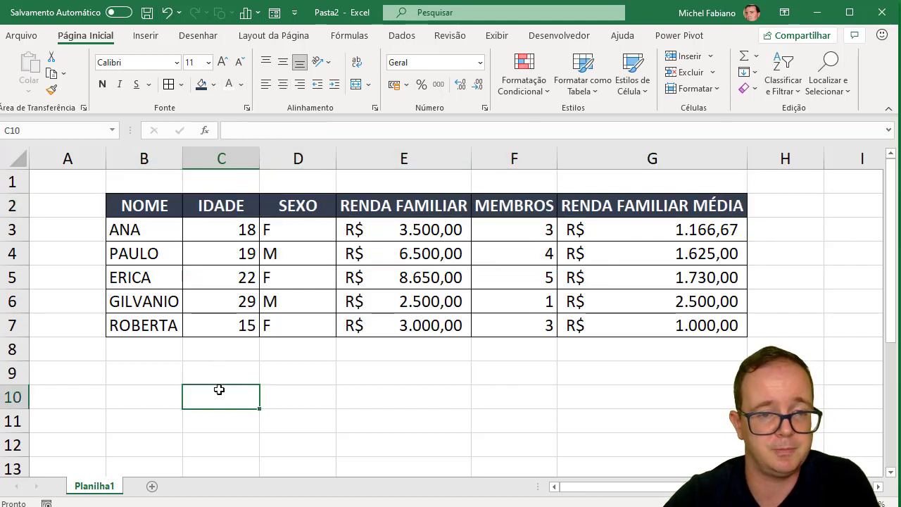
# Step: Centre the values in C3:D7 (IDADE, SEXO) and F3:F7 (MEMBROS)
pyautogui.moveTo(244, 228); pyautogui.dragTo(279, 324)
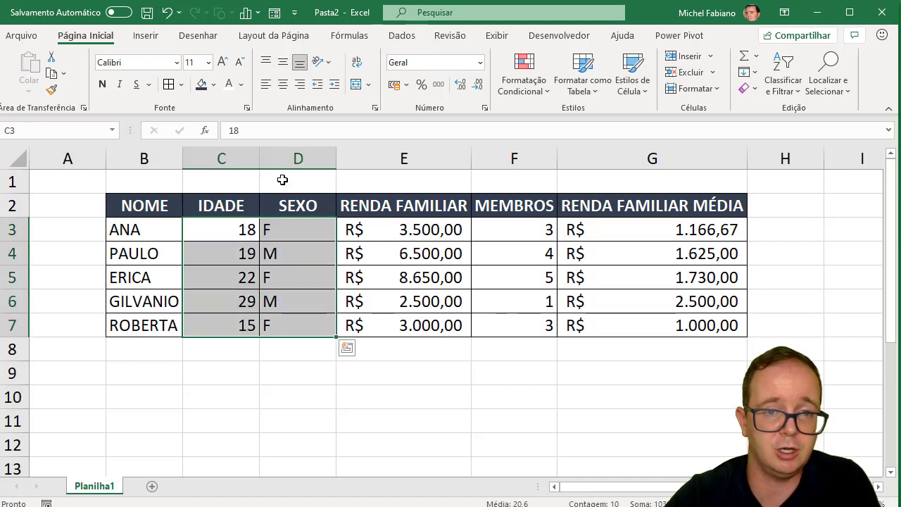
pyautogui.click(283, 84)
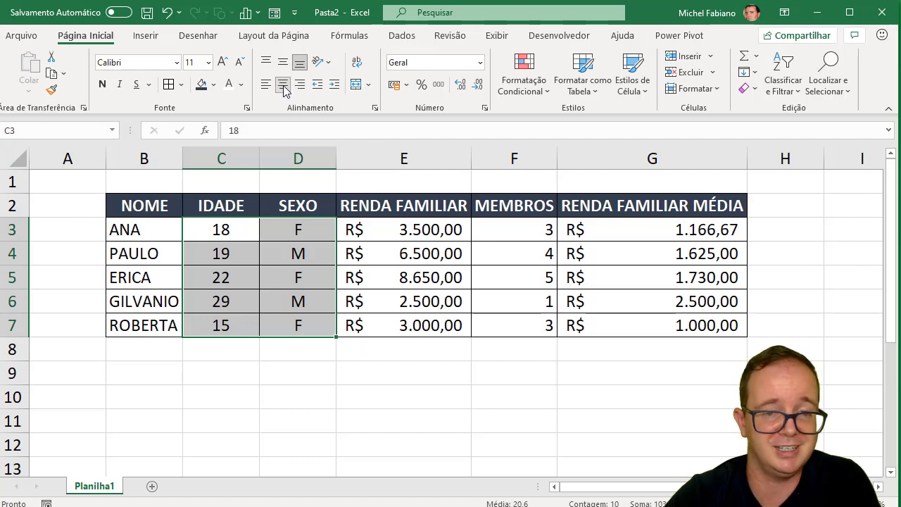
pyautogui.moveTo(504, 233); pyautogui.dragTo(508, 321)
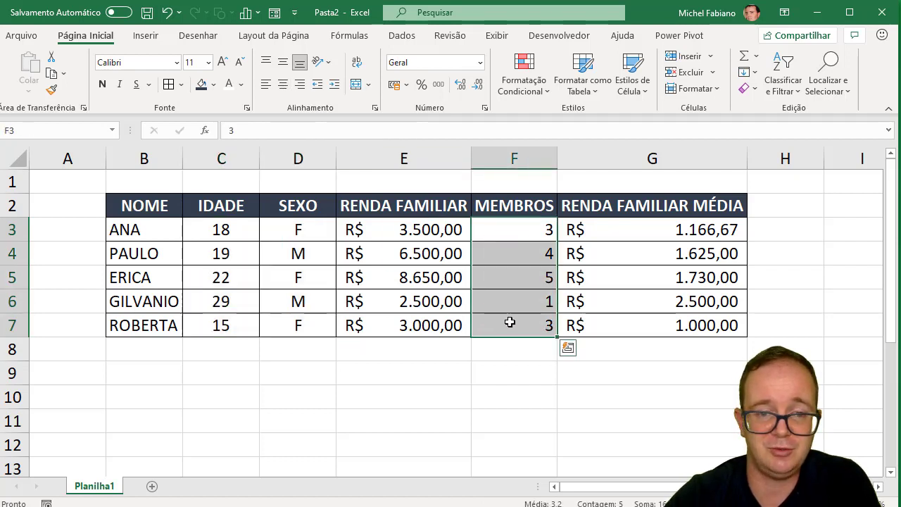
pyautogui.click(283, 85)
pyautogui.click(299, 395)
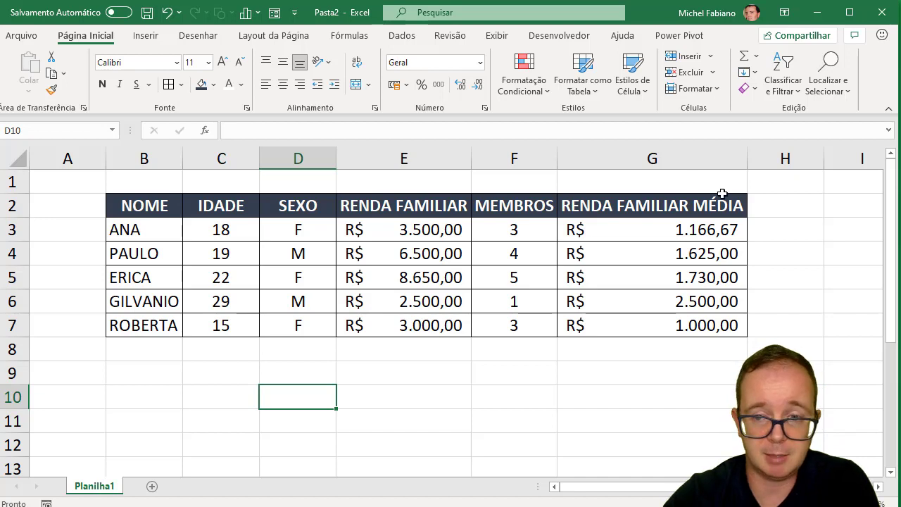
# Step: Add the new column header BOLSA in cell H2
pyautogui.click(772, 205)
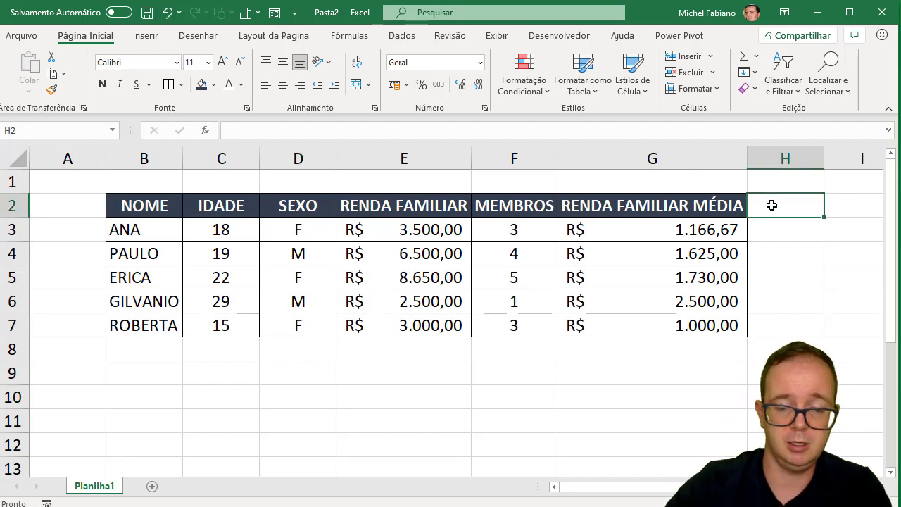
pyautogui.write('BOLSA')
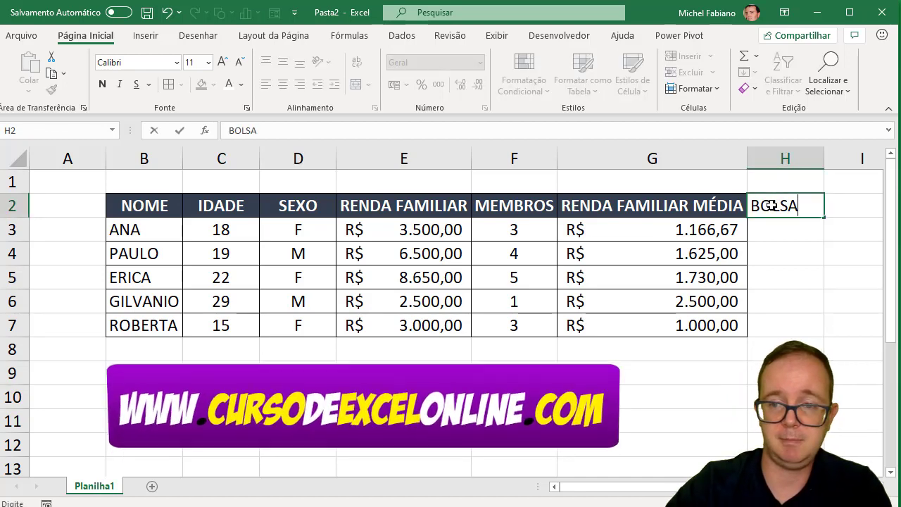
pyautogui.press('Return')
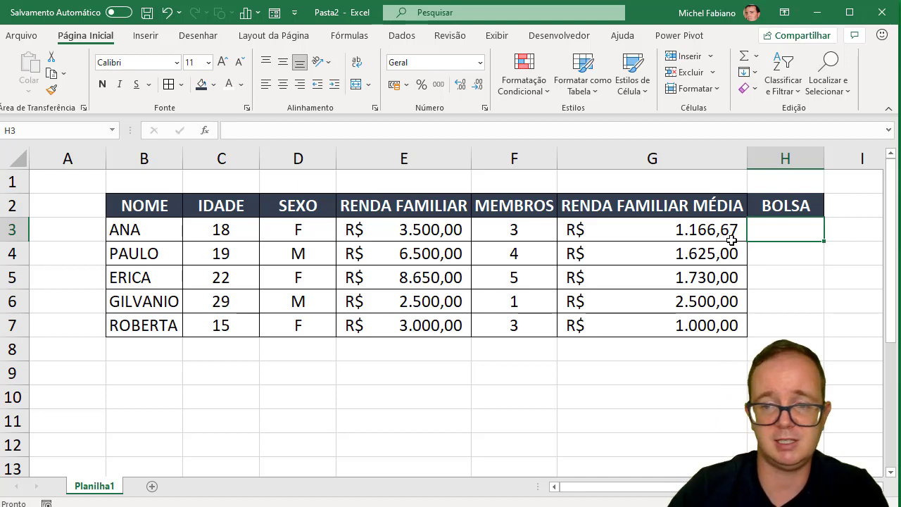
# Step: Enter SIM, NÃO, NÃO, NÃO, SIM down H3:H7 for the five people
pyautogui.write('SIM')
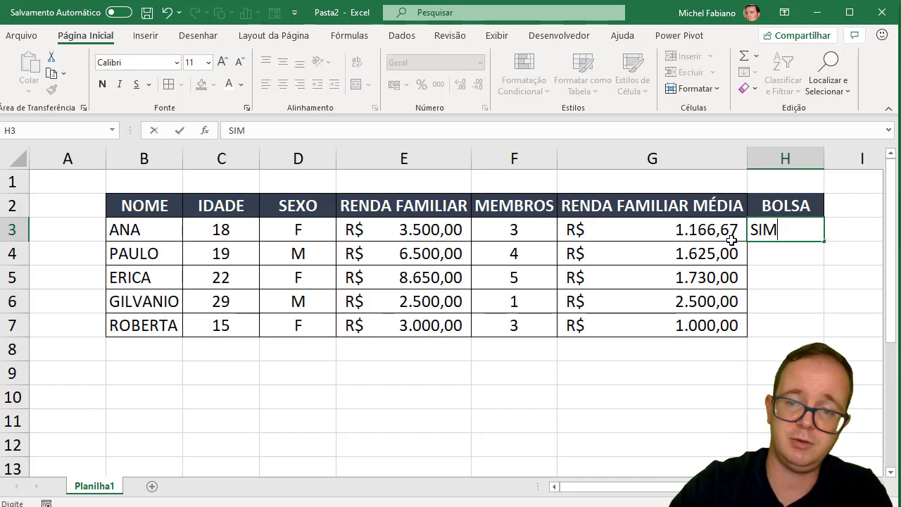
pyautogui.press('Return')
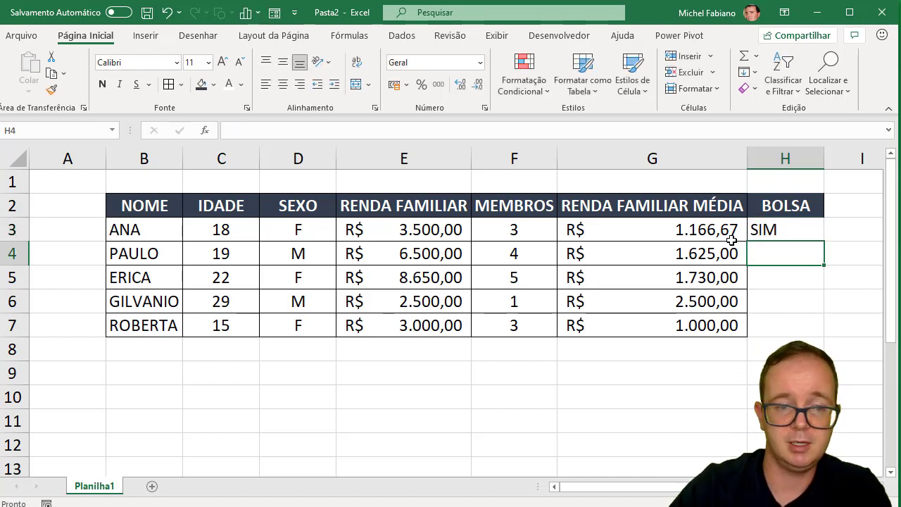
pyautogui.write('N')
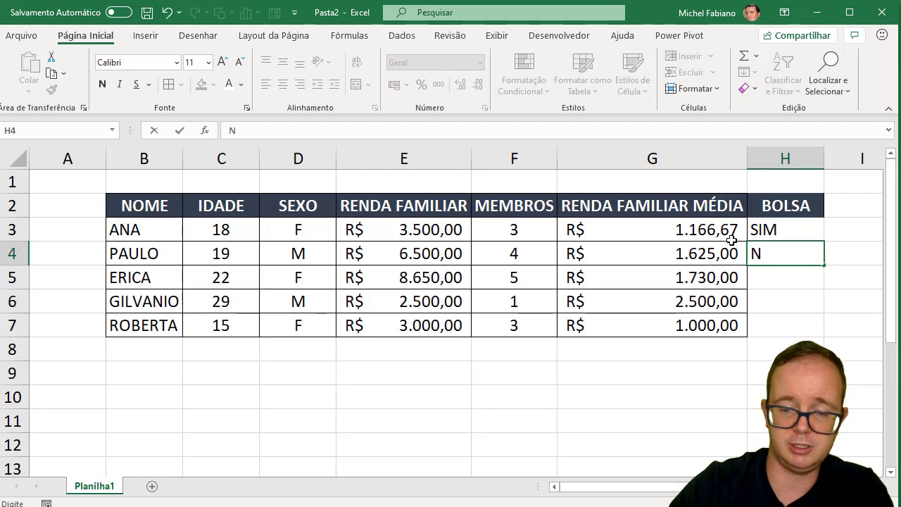
pyautogui.write('ÃO')
pyautogui.press('Return')
pyautogui.write('N')
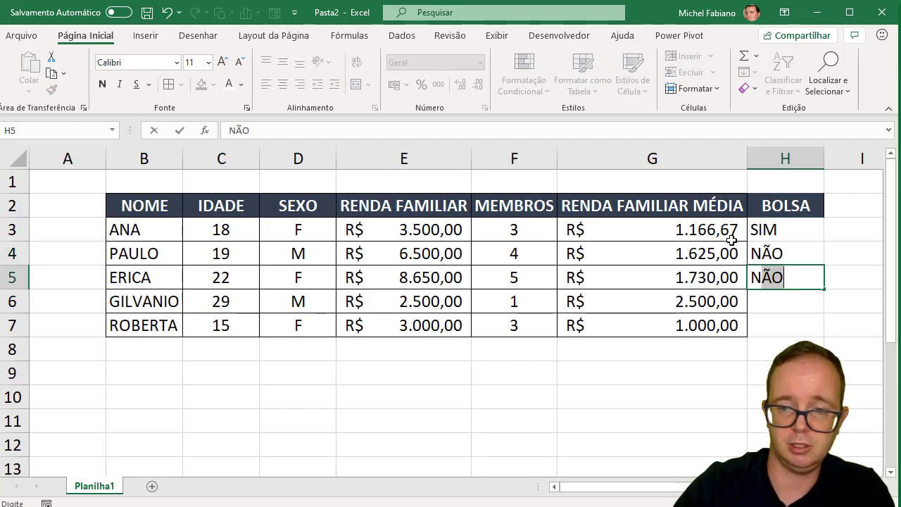
pyautogui.press('Return')
pyautogui.write('N')
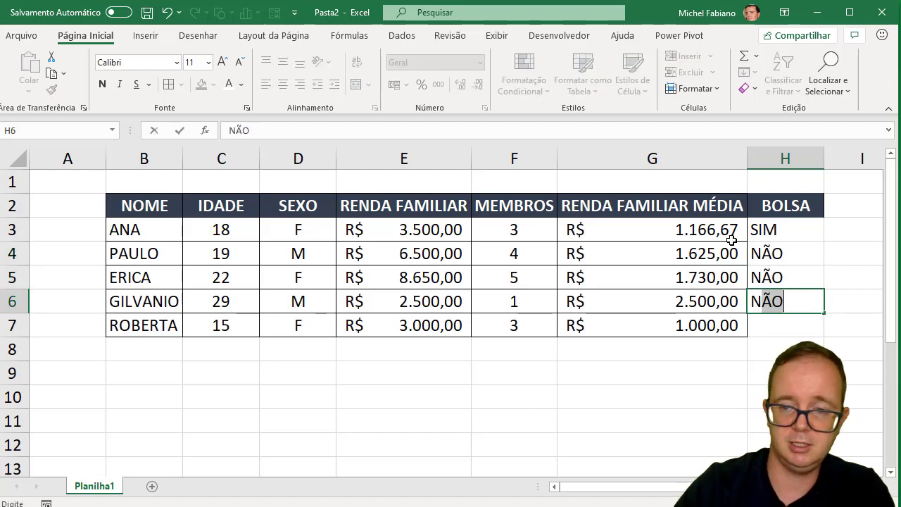
pyautogui.press('Return')
pyautogui.write('S')
pyautogui.press('Return')
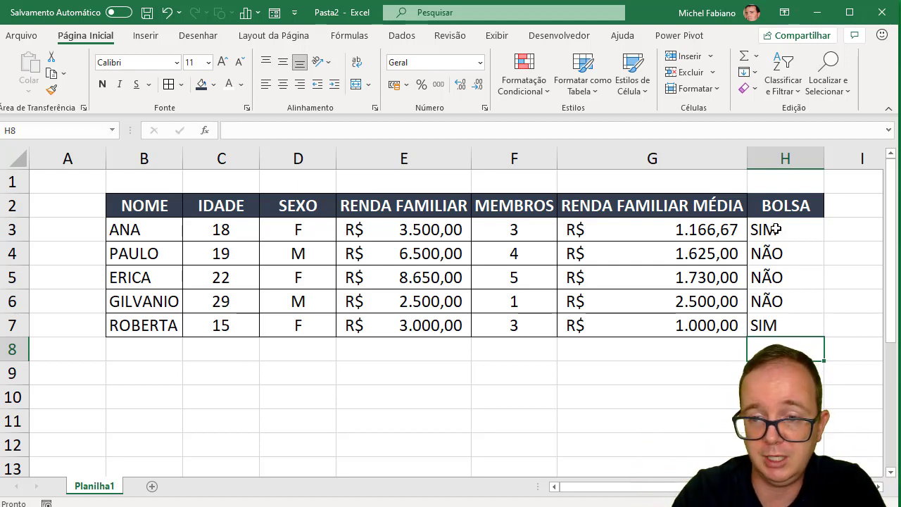
# Step: Give H3:H7 all borders, centre the values, and narrow column A
pyautogui.moveTo(775, 229); pyautogui.dragTo(781, 324)
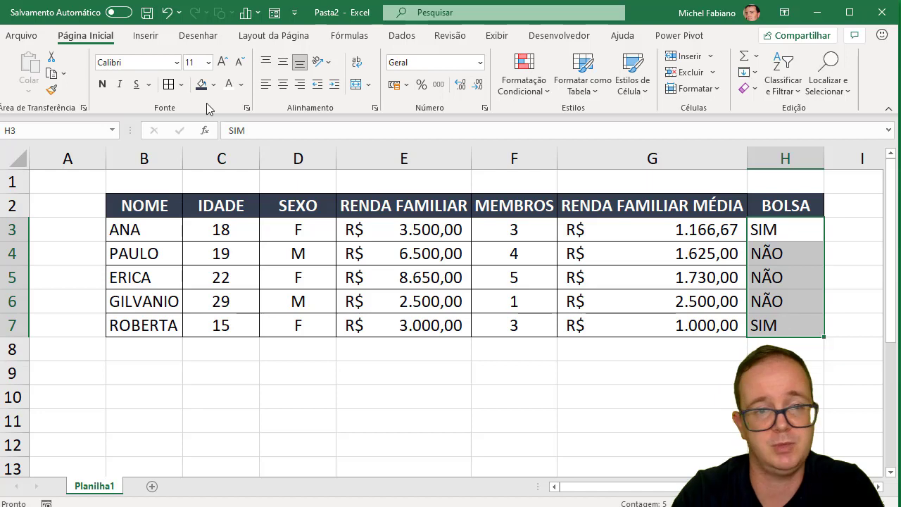
pyautogui.click(182, 84)
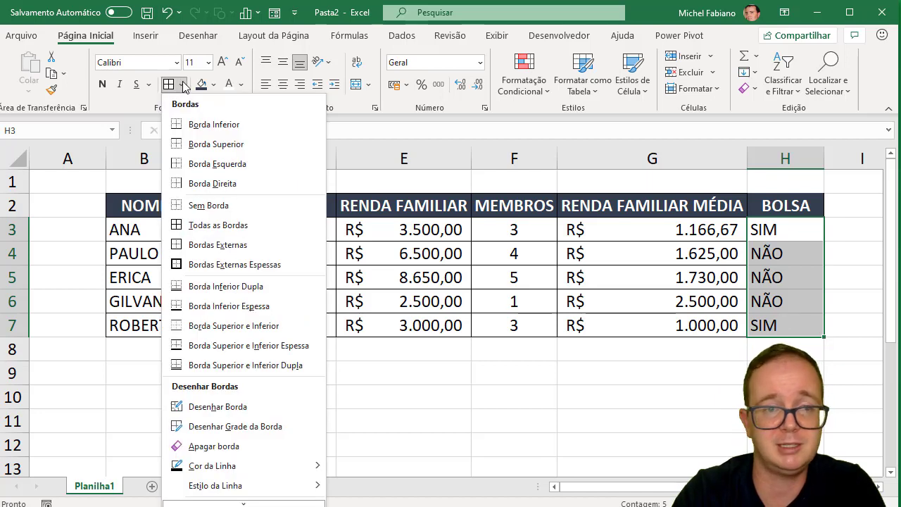
pyautogui.click(209, 226)
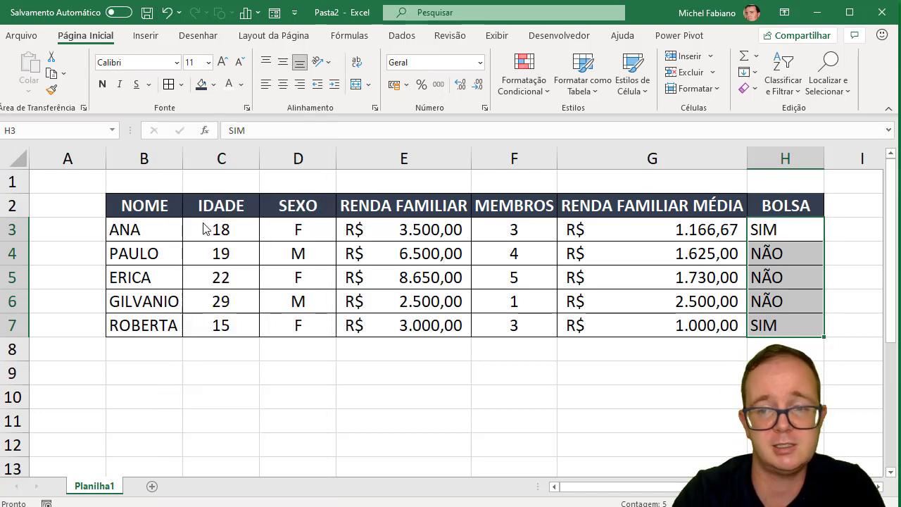
pyautogui.click(284, 85)
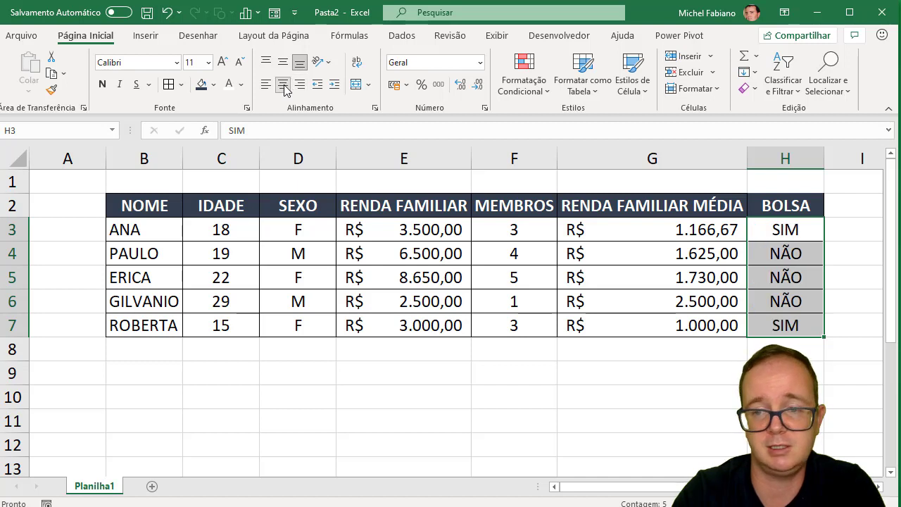
pyautogui.click(302, 366)
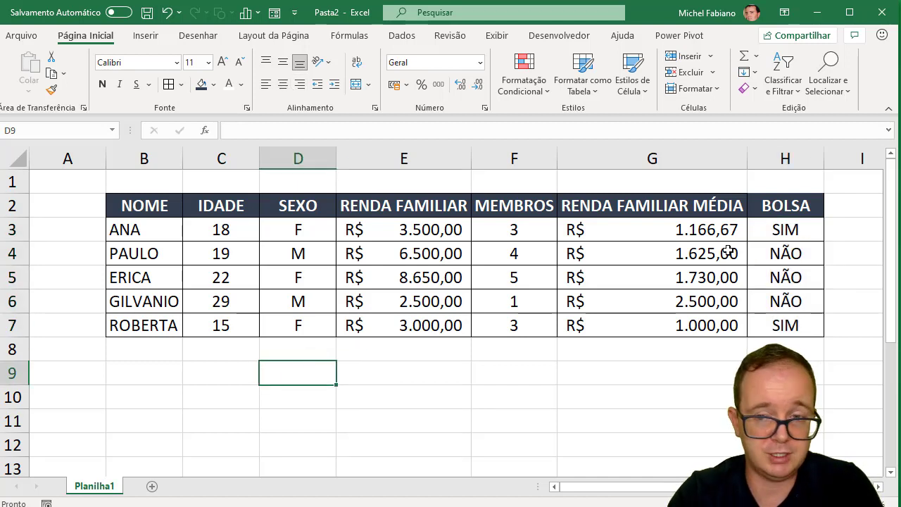
pyautogui.moveTo(781, 232); pyautogui.dragTo(781, 317)
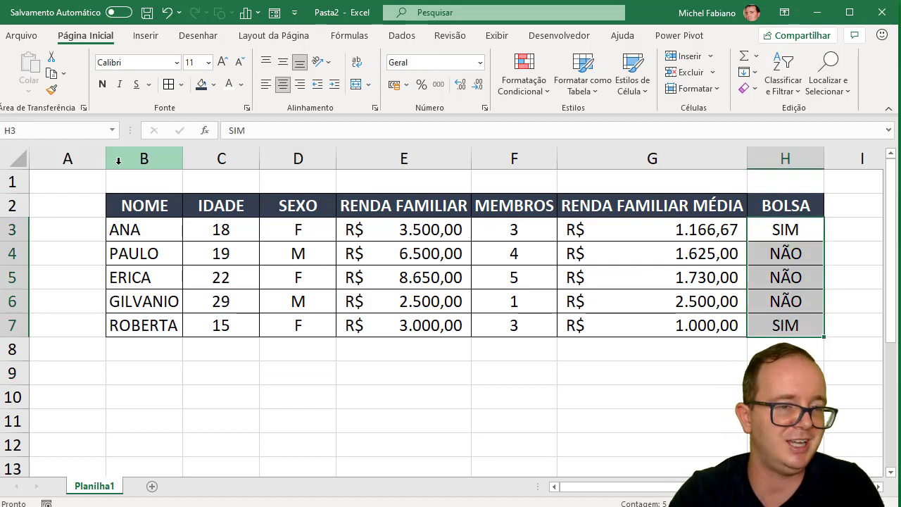
pyautogui.moveTo(106, 159); pyautogui.dragTo(66, 159)
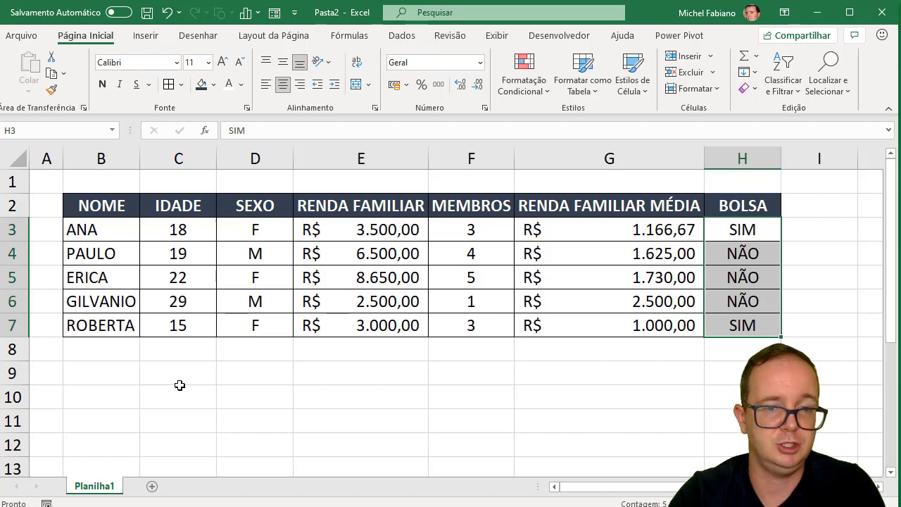
# Step: Enter 1000 in C9 and 2000 in D9 below the table
pyautogui.click(178, 377)
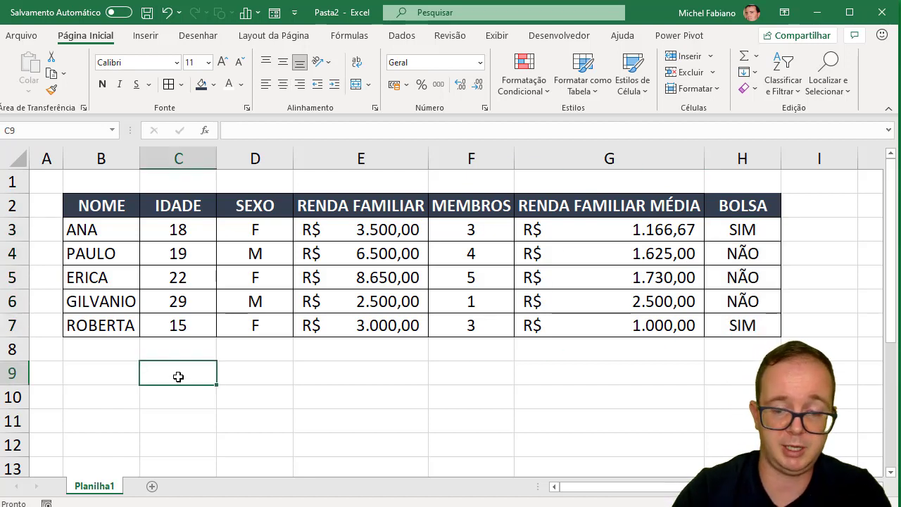
pyautogui.write('=1000+2000')
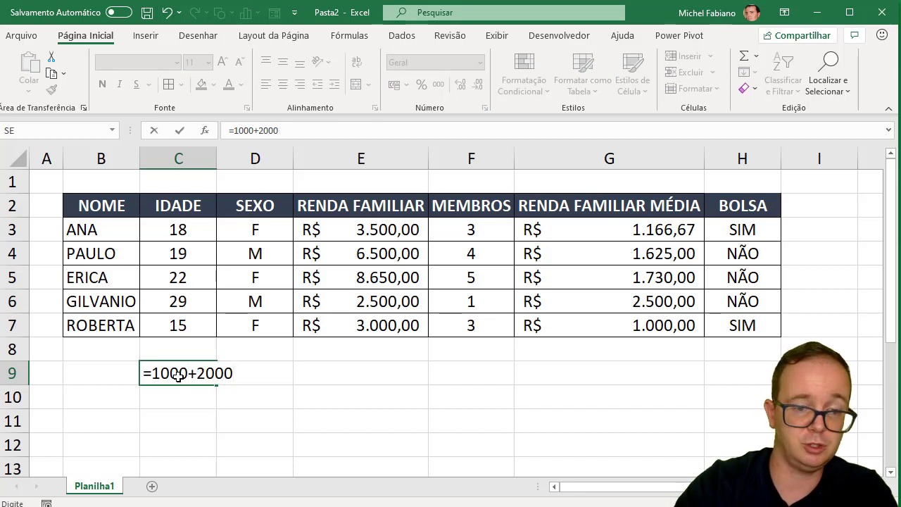
pyautogui.press('Return')
pyautogui.click(178, 375)
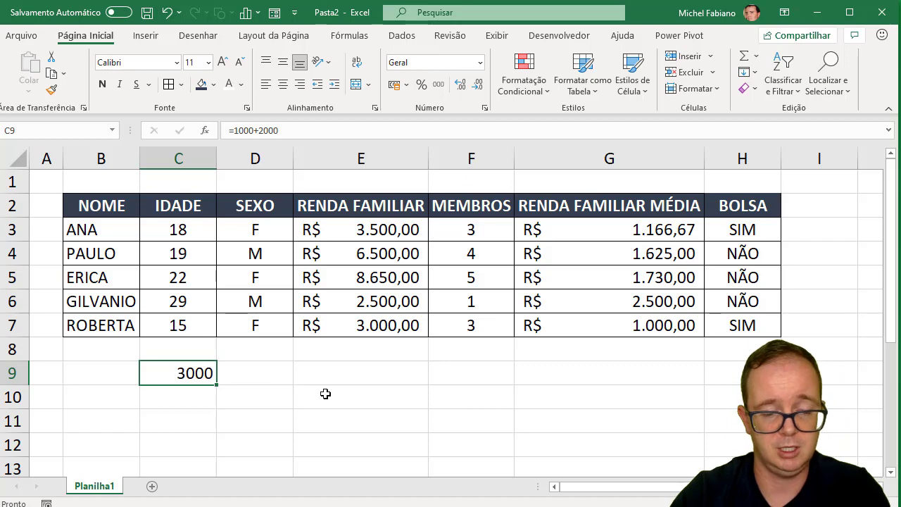
pyautogui.write('1000')
pyautogui.press('Tab')
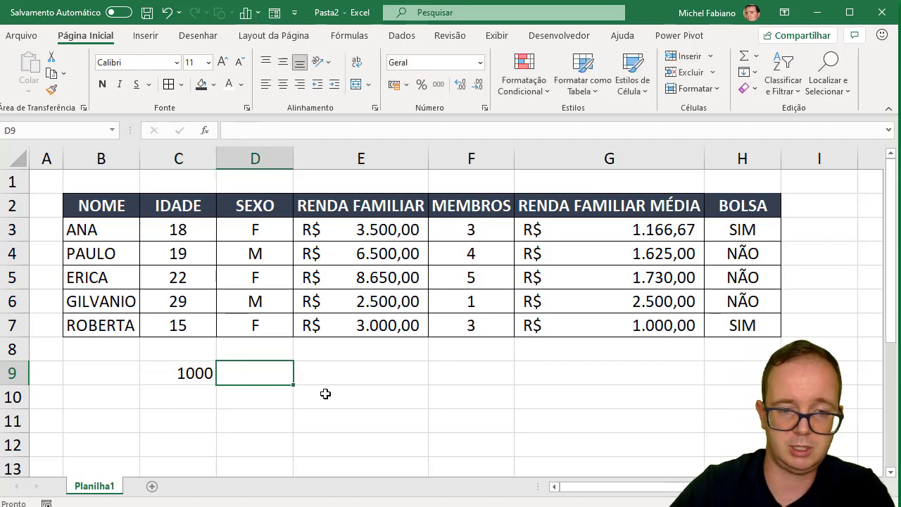
pyautogui.write('2000')
pyautogui.press('Tab')
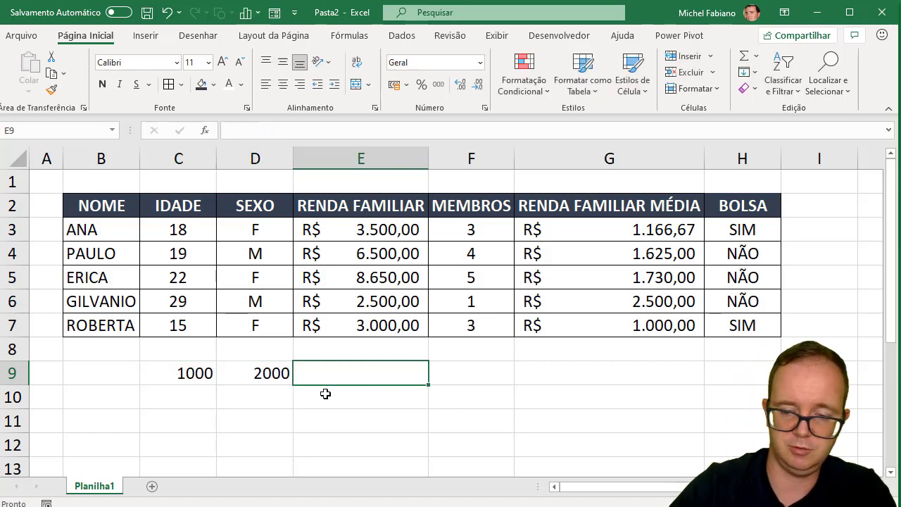
pyautogui.write('=')
# Step: Enter the formula =C9+D9 in E9
pyautogui.click(184, 374)
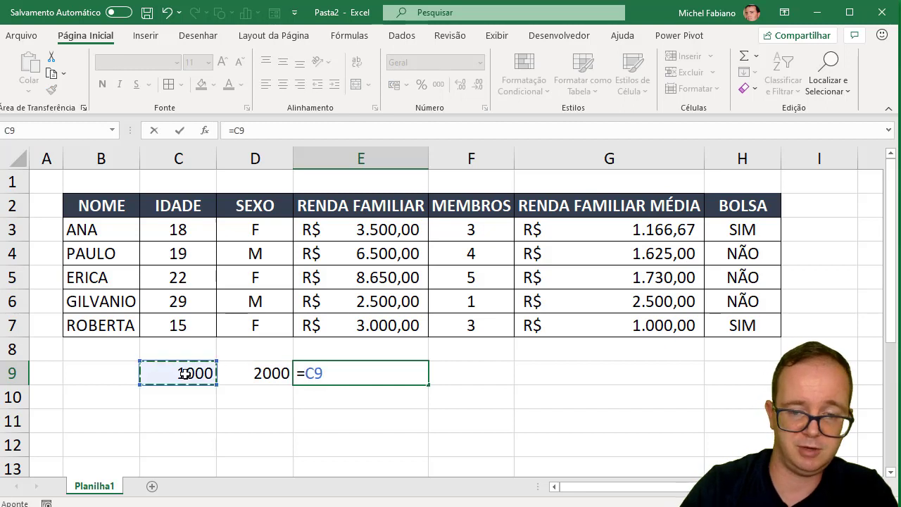
pyautogui.write('+')
pyautogui.click(258, 373)
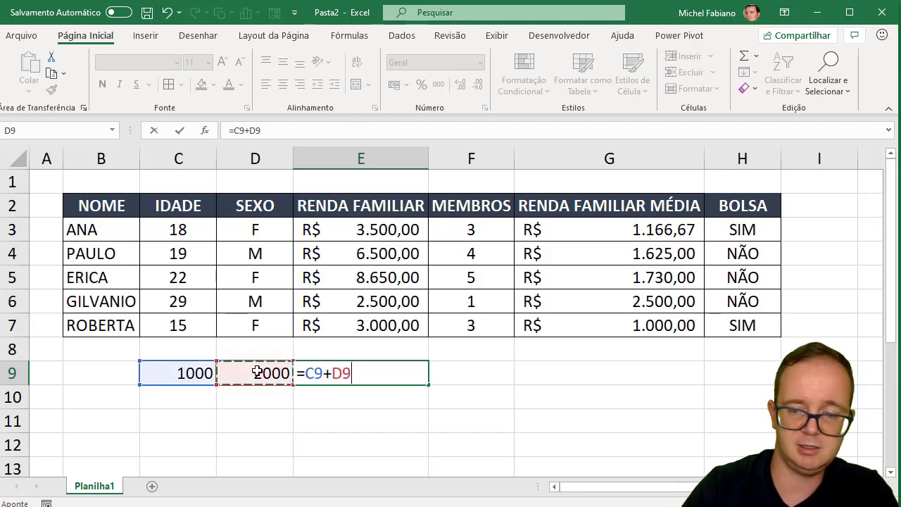
pyautogui.press('Return')
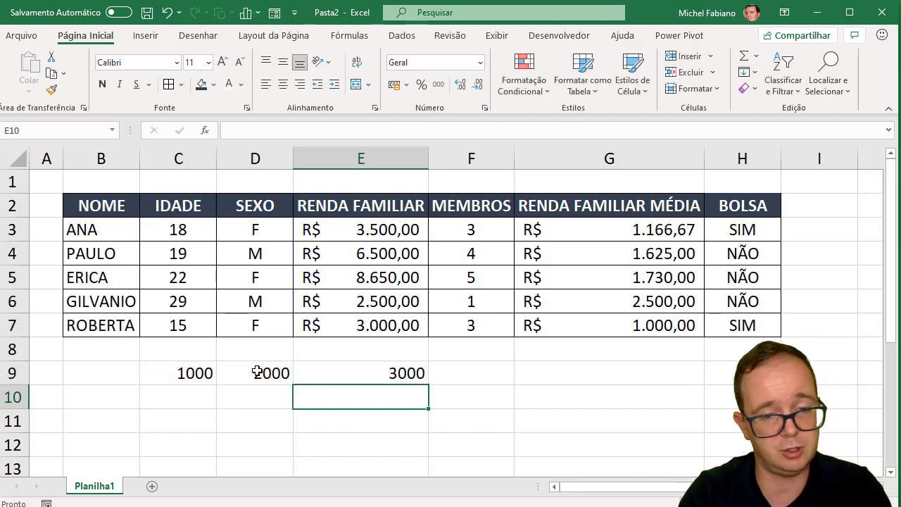
# Step: Change D9 to 4000 so E9 totals 5000
pyautogui.click(257, 373)
pyautogui.write('400')
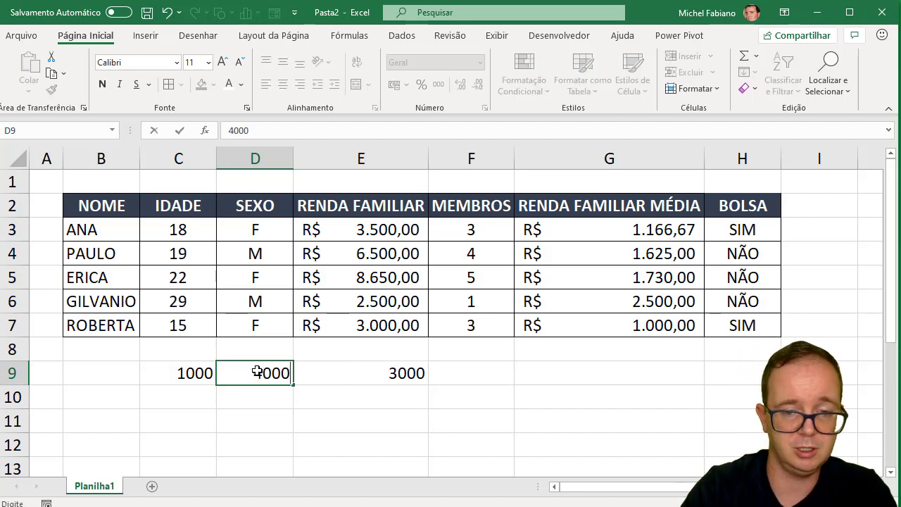
pyautogui.press('Return')
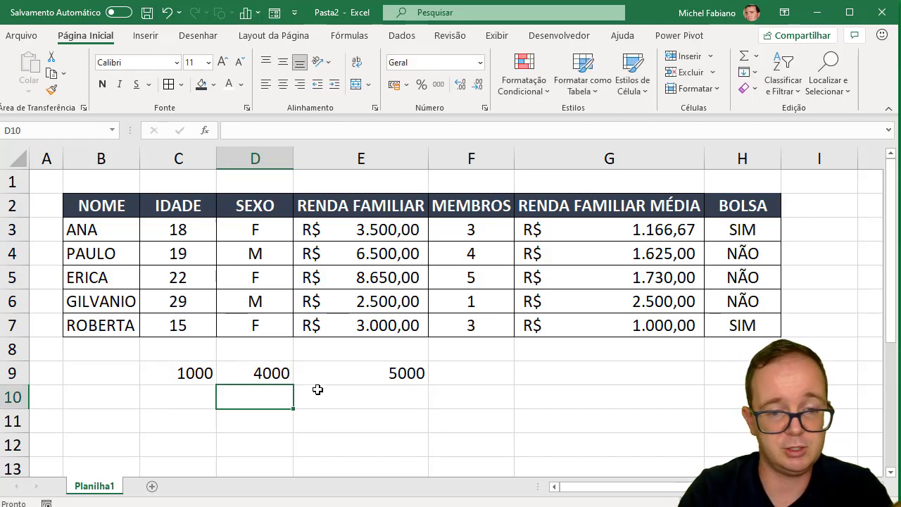
# Step: Enter =D9-C9 in E10 to show the difference
pyautogui.click(349, 395)
pyautogui.write('=')
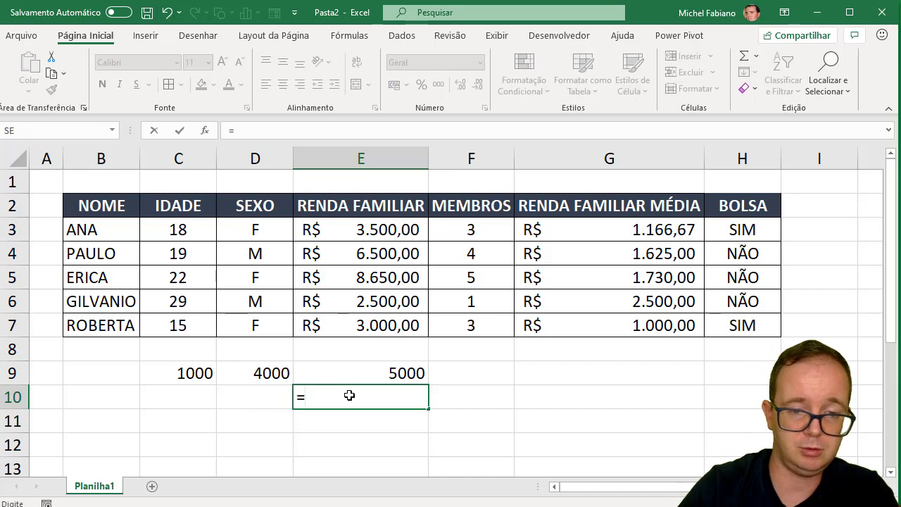
pyautogui.click(277, 373)
pyautogui.write('-')
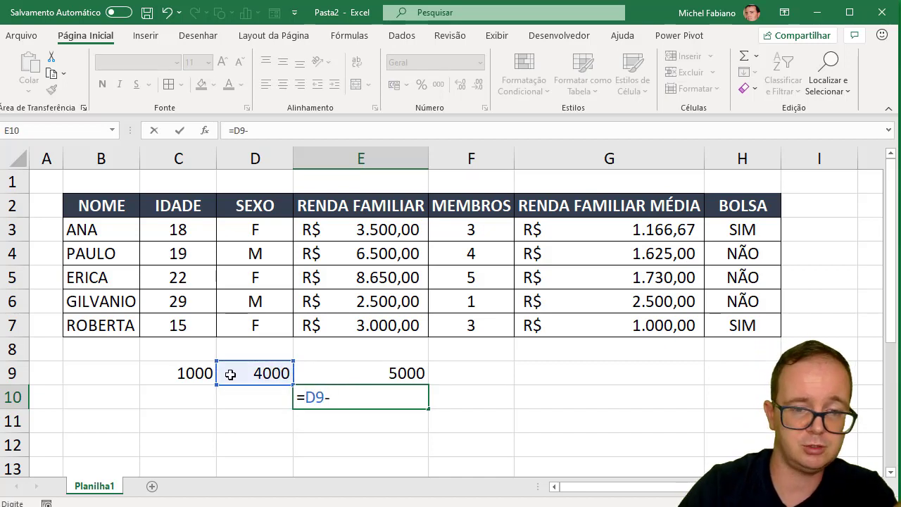
pyautogui.click(193, 375)
pyautogui.press('Return')
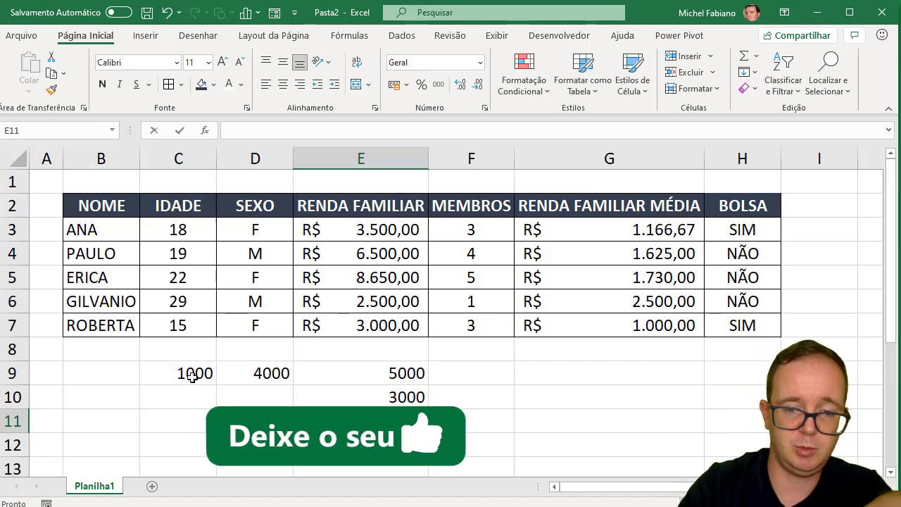
# Step: Enter =C9*D9 in E11 and =D9/C9 in E12
pyautogui.write('=')
pyautogui.click(201, 375)
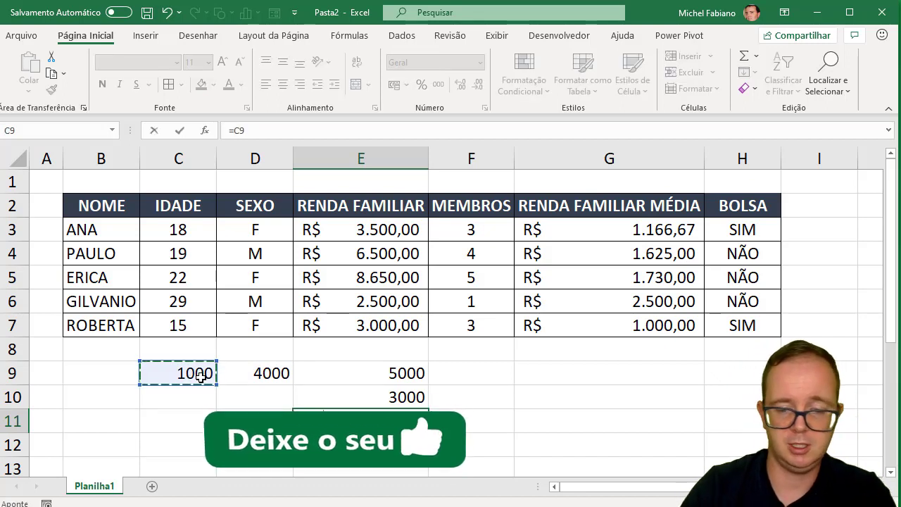
pyautogui.write('*')
pyautogui.click(255, 373)
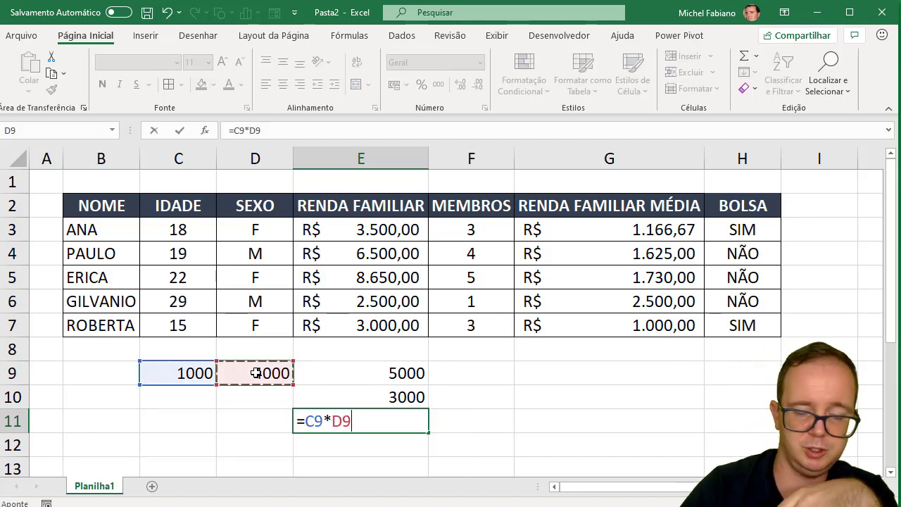
pyautogui.press('Return')
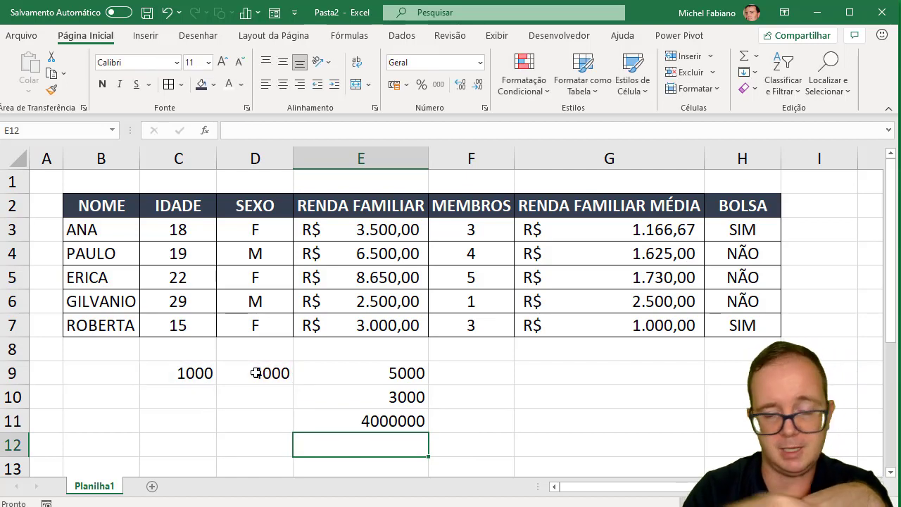
pyautogui.write('=')
pyautogui.click(255, 373)
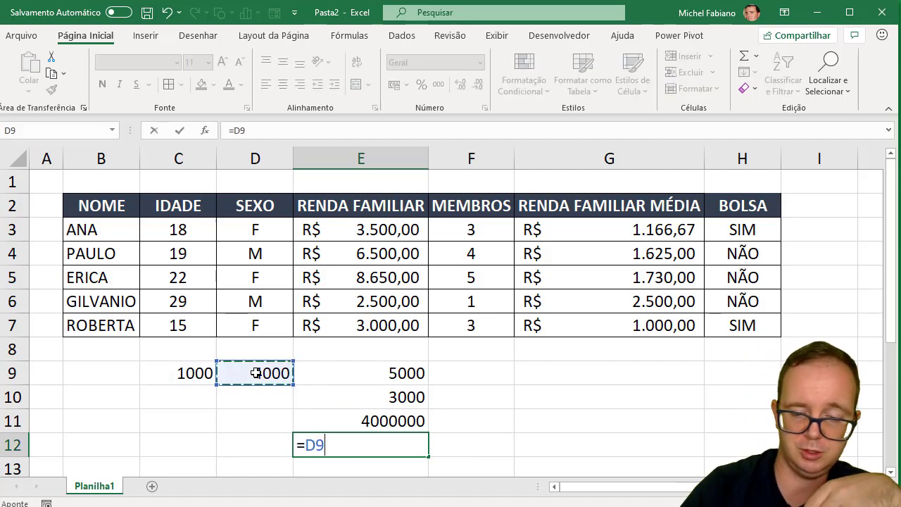
pyautogui.write('/')
pyautogui.click(178, 371)
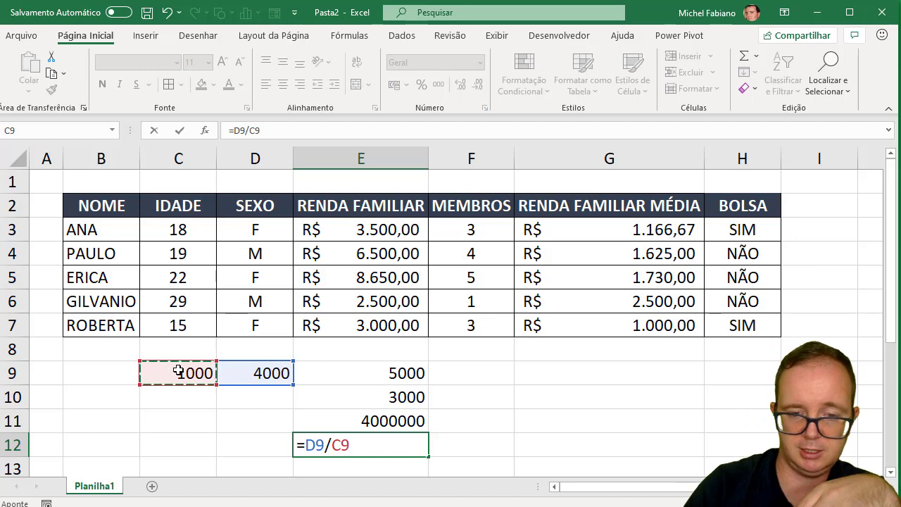
pyautogui.press('Return')
# Step: Label F9:F12 with the operators +, -, * and /
pyautogui.click(461, 354)
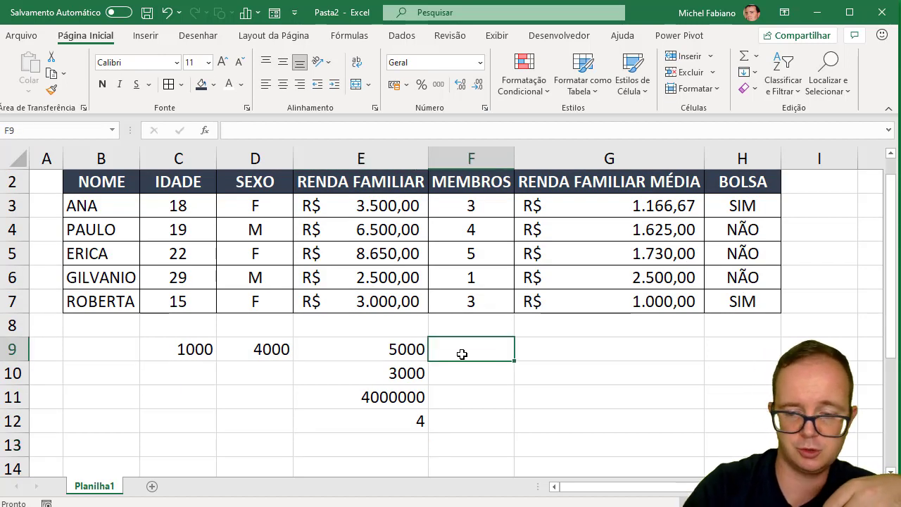
pyautogui.write('+')
pyautogui.press('Return')
pyautogui.write('-')
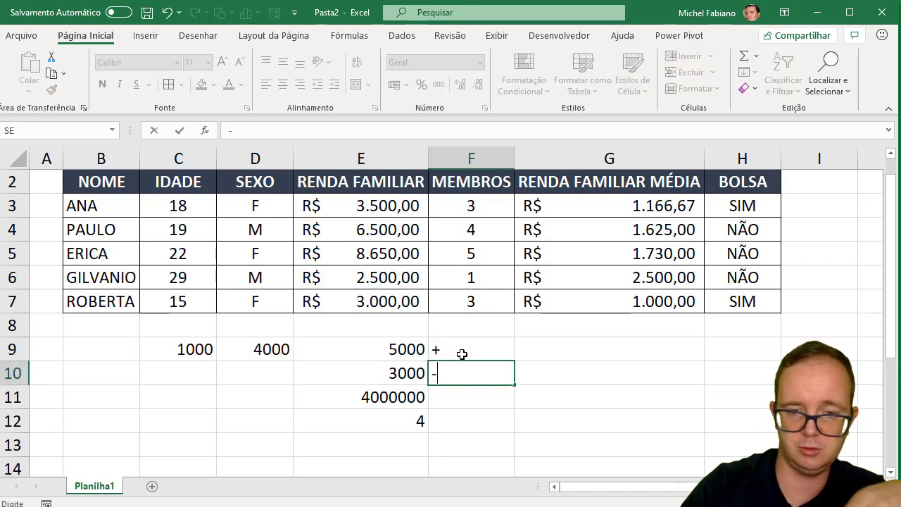
pyautogui.press('Return')
pyautogui.write('*')
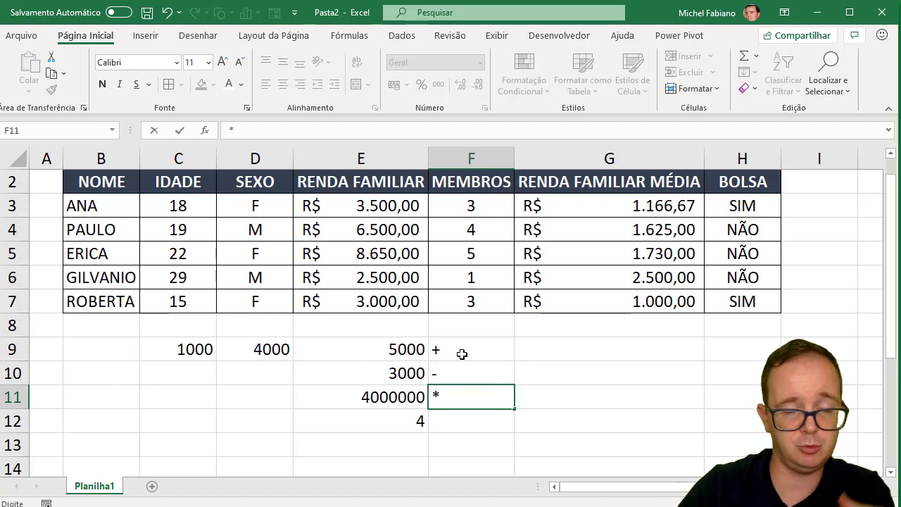
pyautogui.press('Return')
pyautogui.press('alt')
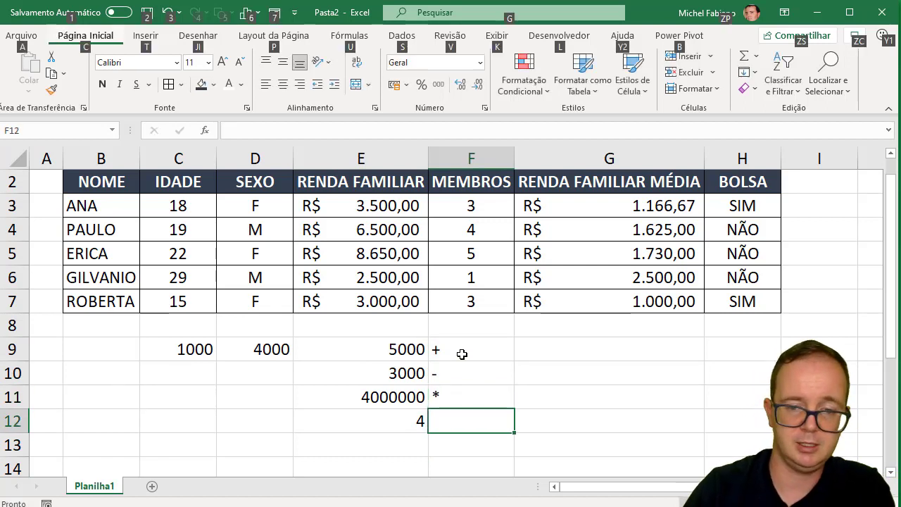
pyautogui.doubleClick(459, 414)
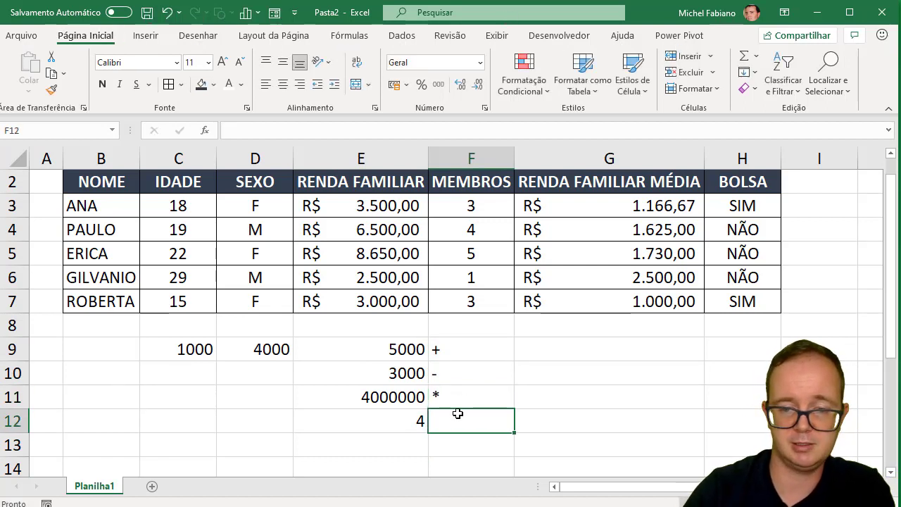
pyautogui.write('/')
pyautogui.press('Return')
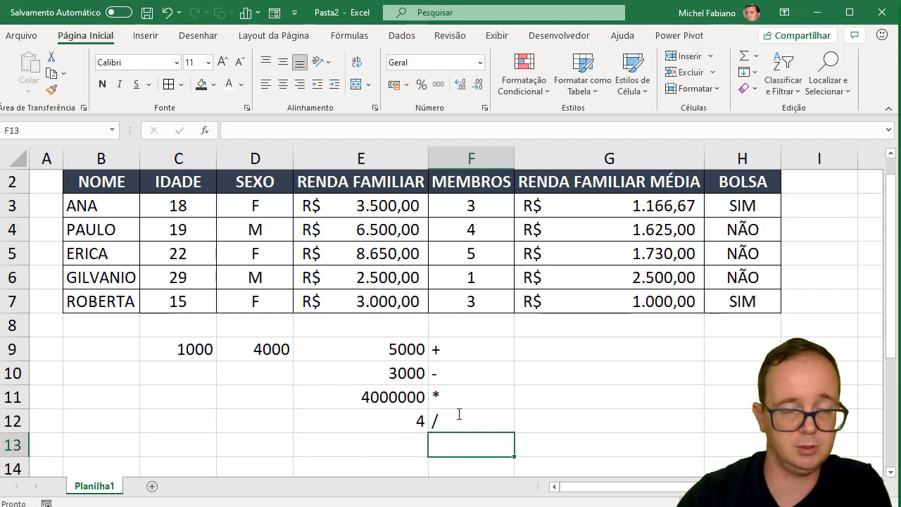
# Step: Enter '= in F13 so it shows = as plain text
pyautogui.moveTo(444, 349); pyautogui.dragTo(448, 419)
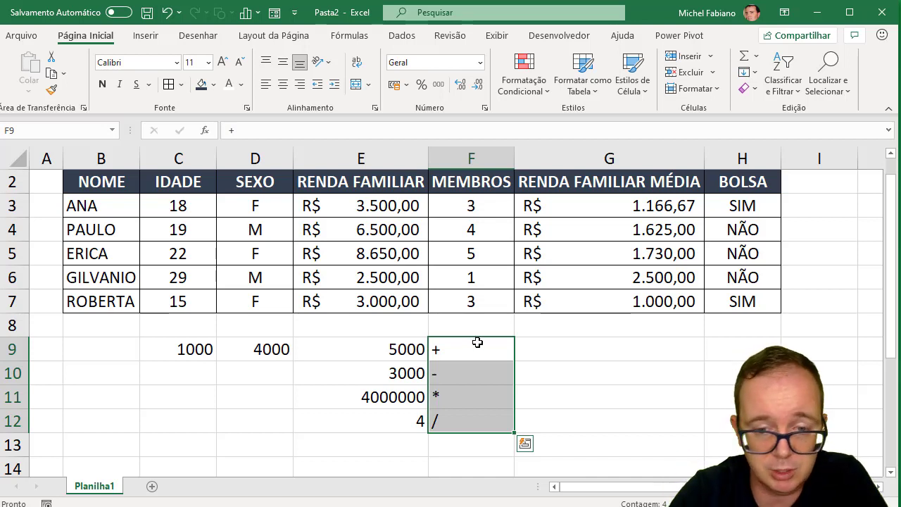
pyautogui.click(443, 454)
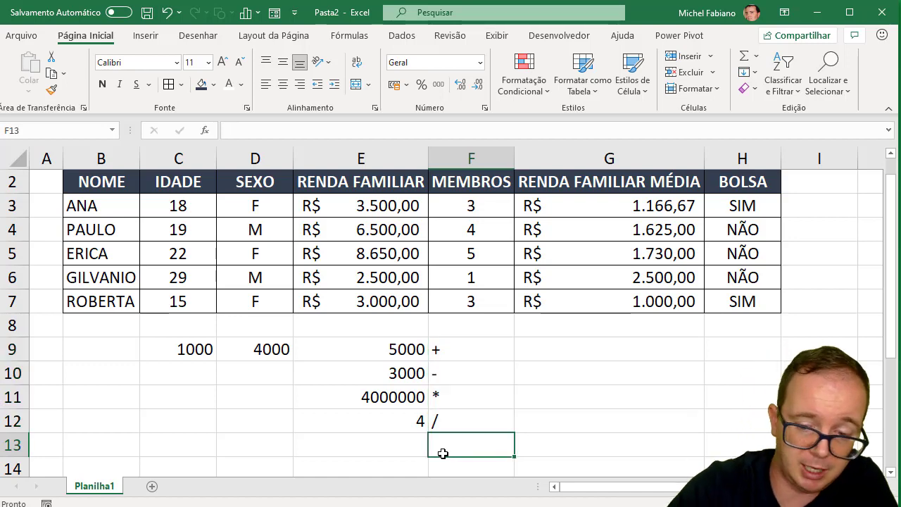
pyautogui.write("'=")
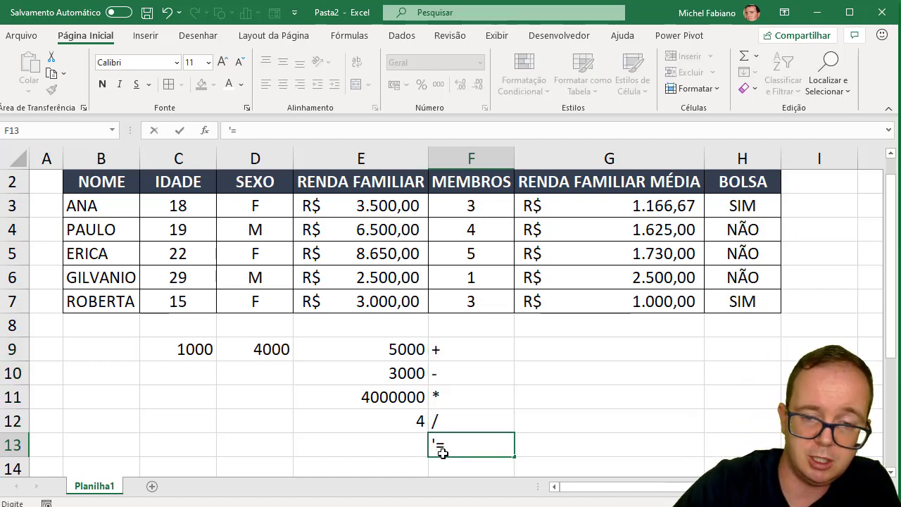
pyautogui.press('Return')
pyautogui.click(456, 428)
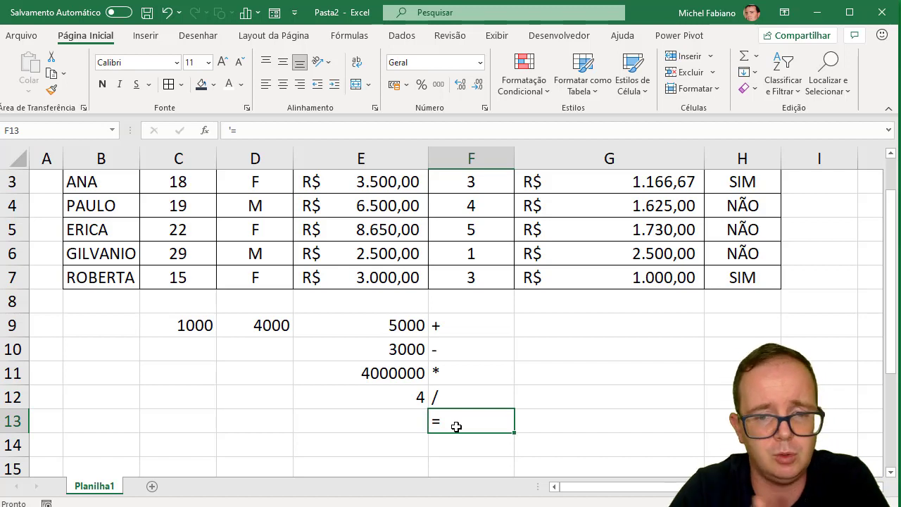
# Step: Enter the formula =E9+D9 in G9
pyautogui.click(564, 327)
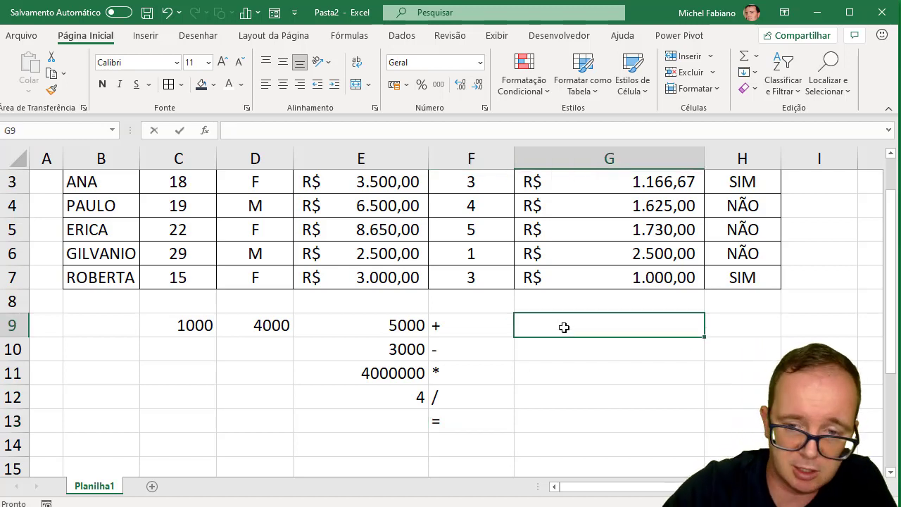
pyautogui.write('=')
pyautogui.click(389, 323)
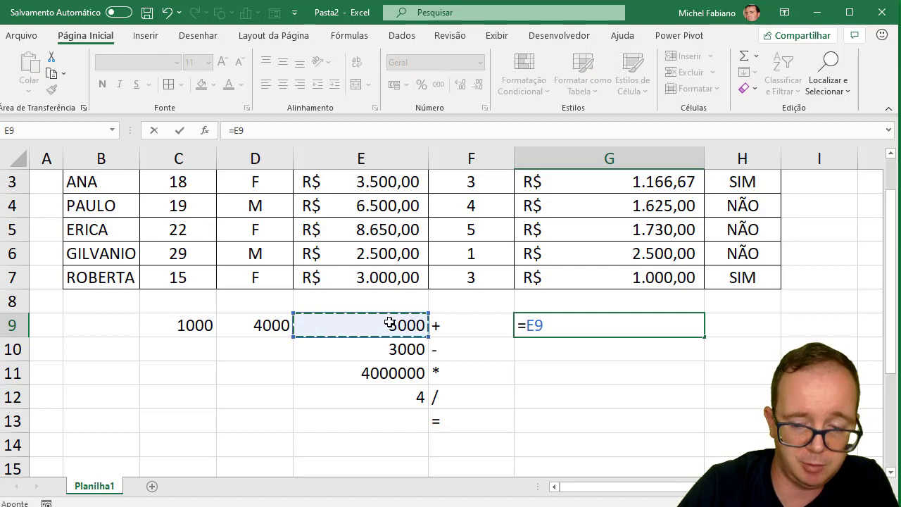
pyautogui.write('+')
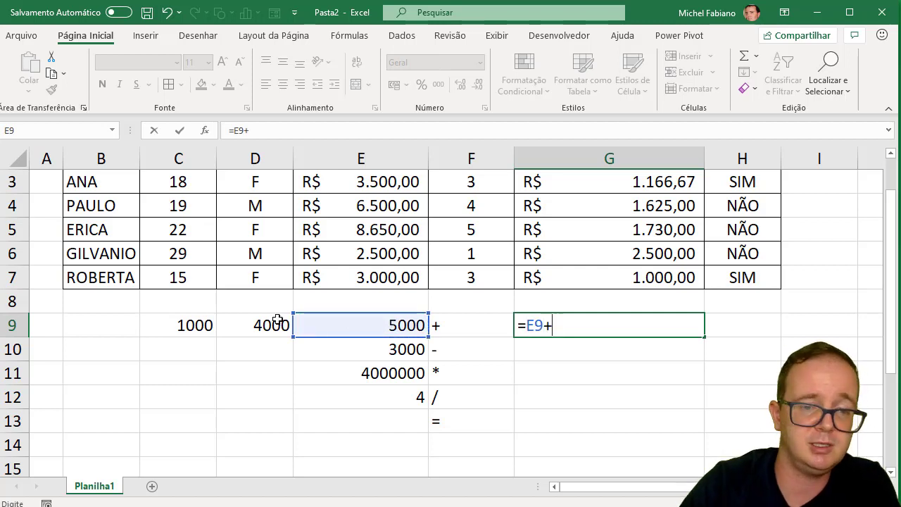
pyautogui.click(274, 320)
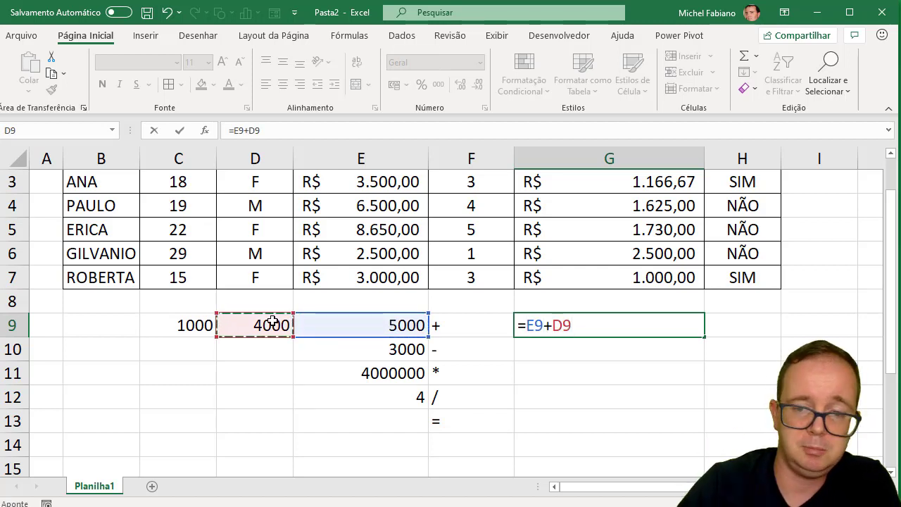
pyautogui.press('Return')
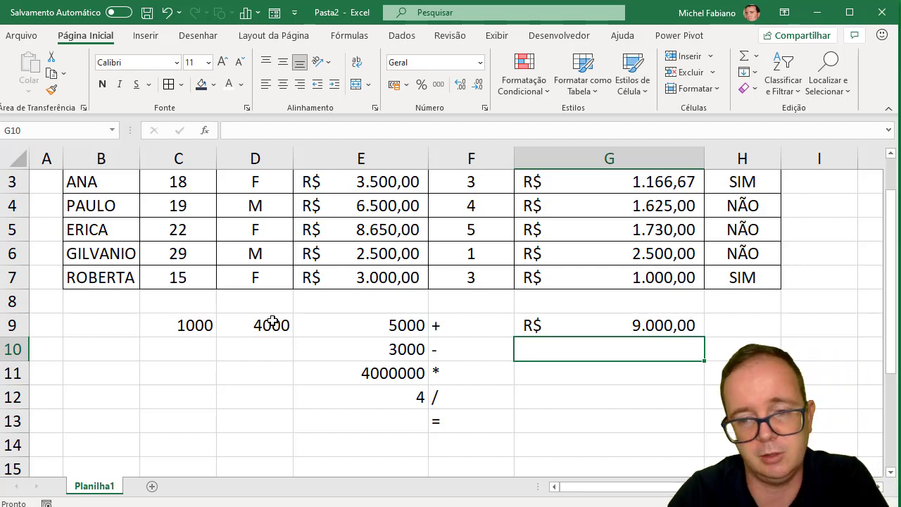
# Step: Change D9 to 7000 and C9 to 670 so all results recalculate
pyautogui.click(272, 320)
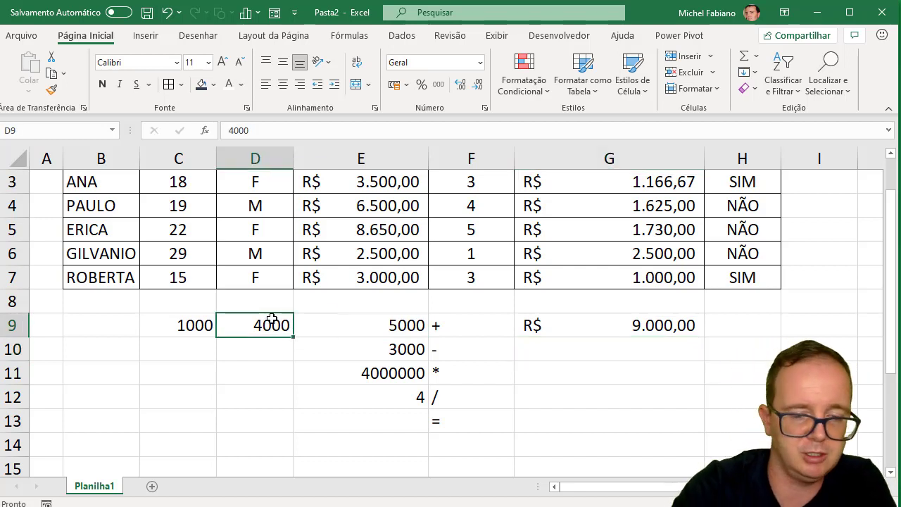
pyautogui.write('5')
pyautogui.press('Return')
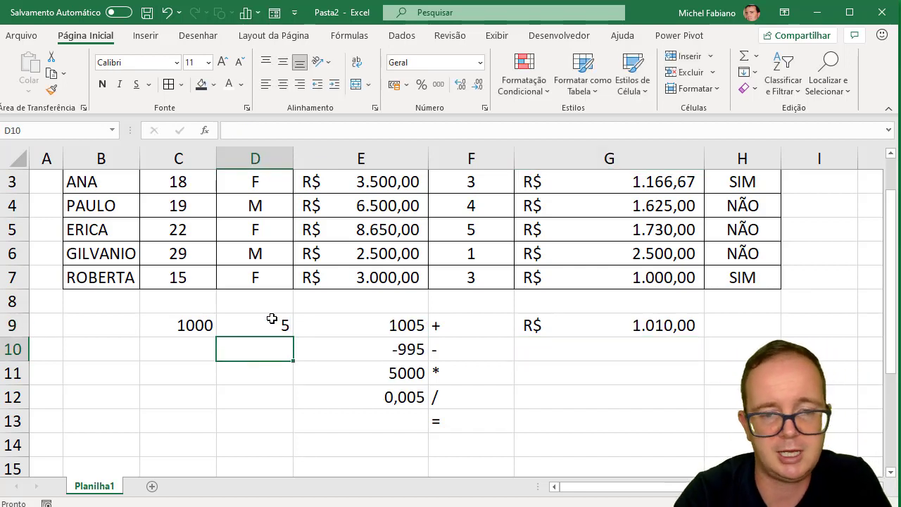
pyautogui.click(272, 319)
pyautogui.write('7')
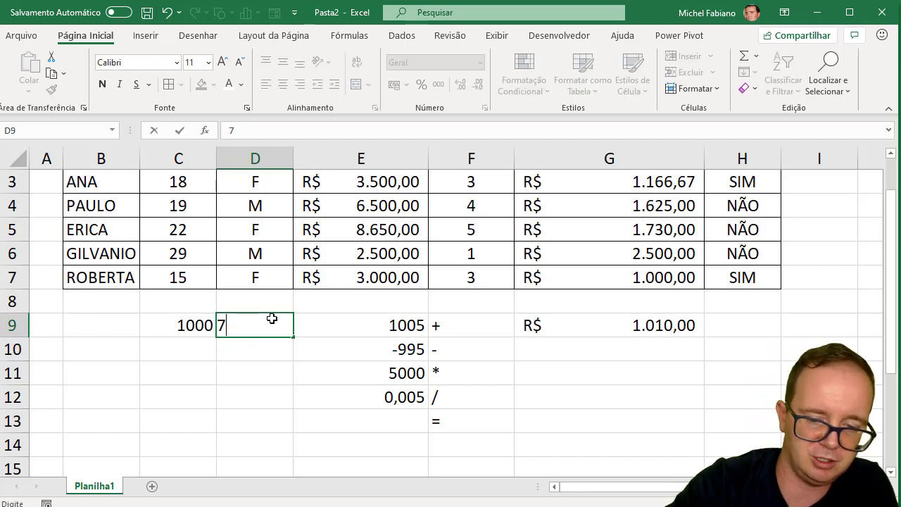
pyautogui.write('000')
pyautogui.press('Return')
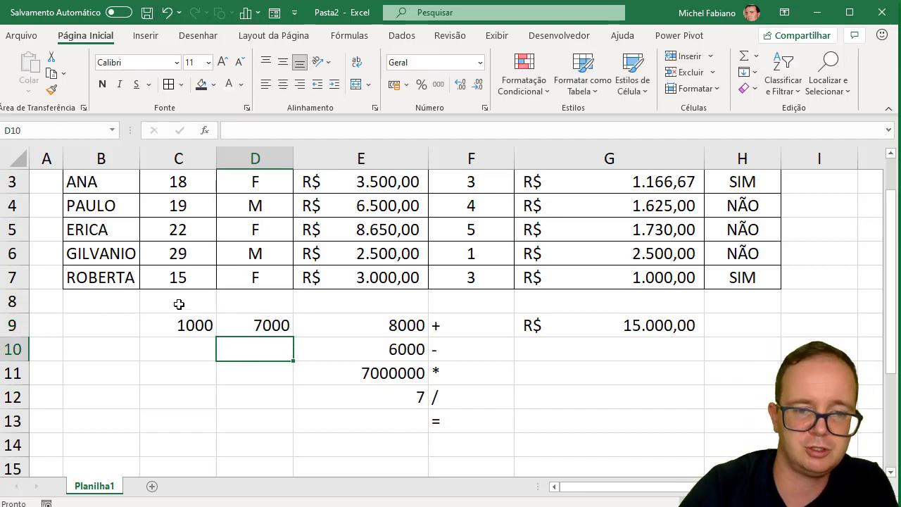
pyautogui.click(181, 318)
pyautogui.write('67')
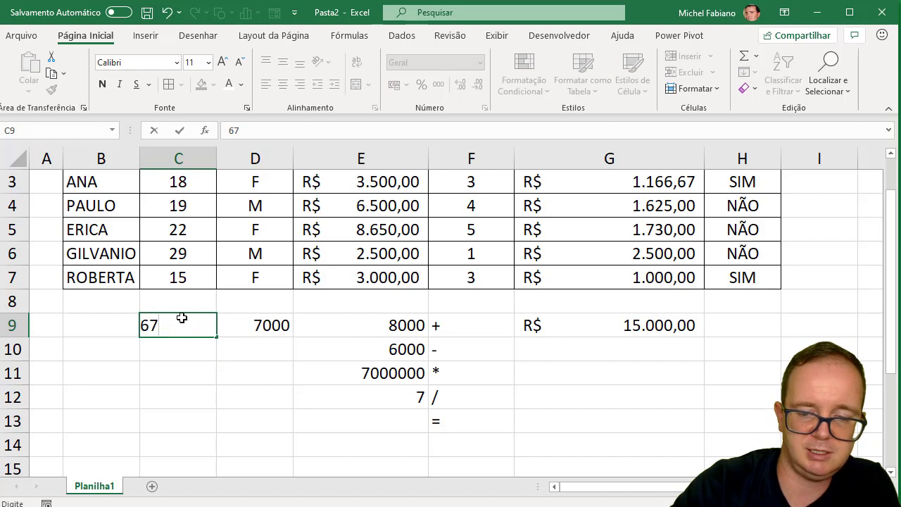
pyautogui.write('0')
pyautogui.press('Return')
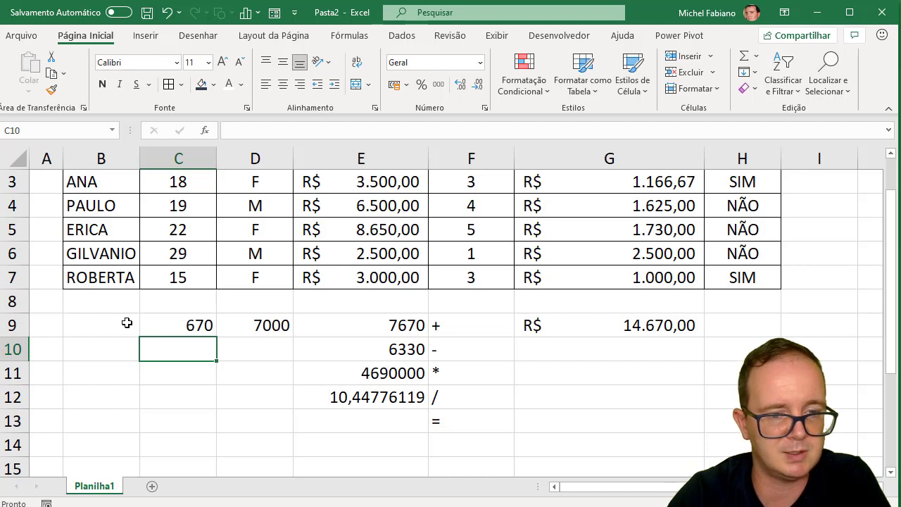
# Step: Delete the practice calculations in B9:G13 below the table
pyautogui.moveTo(116, 323); pyautogui.dragTo(630, 411)
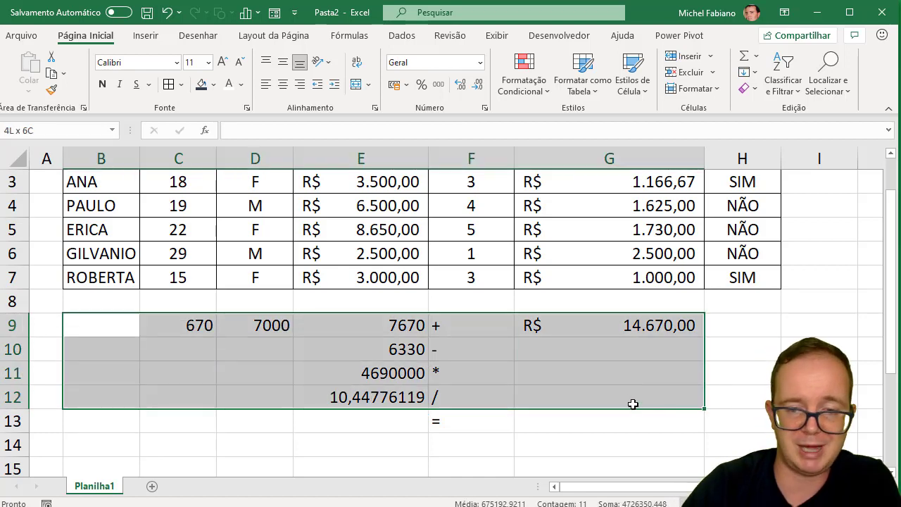
pyautogui.press('Delete')
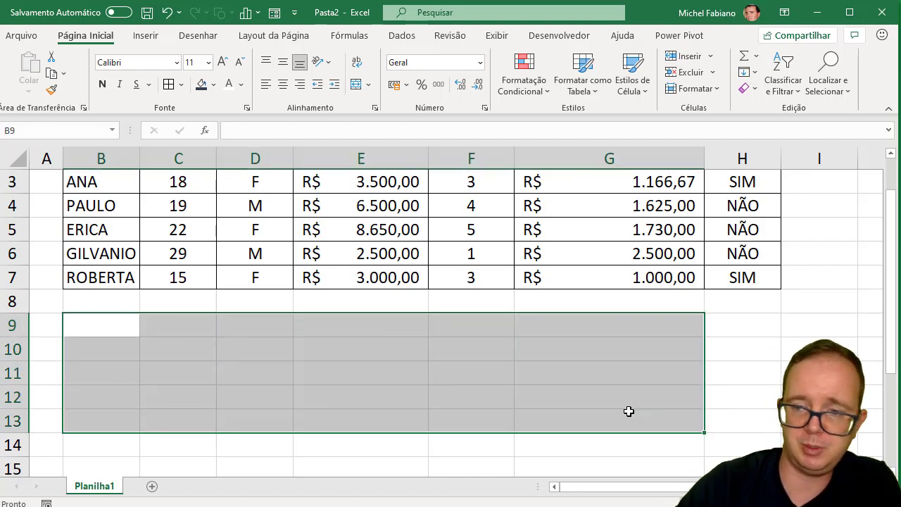
pyautogui.scroll(1, 895, 184)
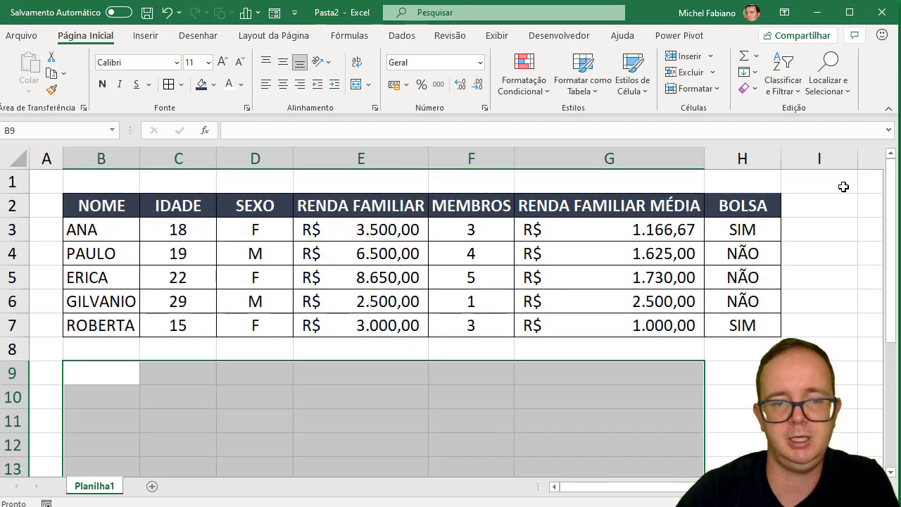
pyautogui.click(249, 372)
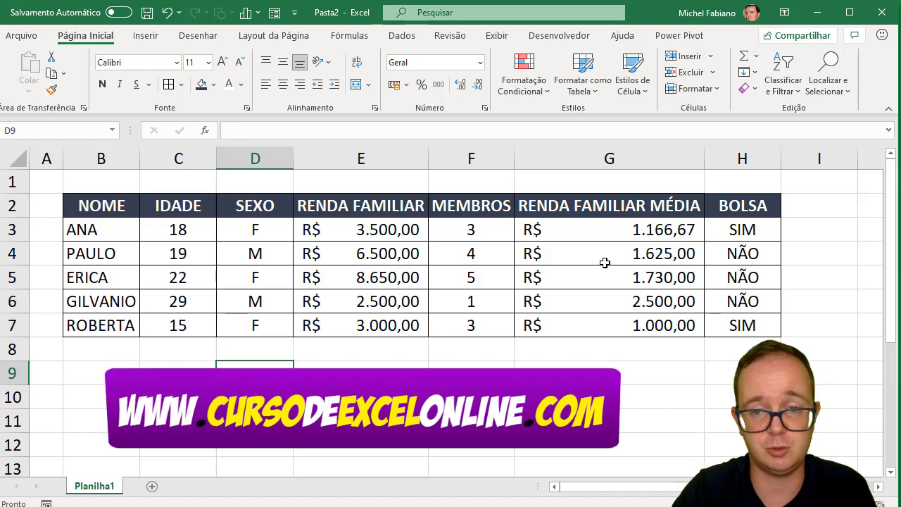
# Step: Clear the SIM/NÃO values from H3:H7
pyautogui.click(637, 230)
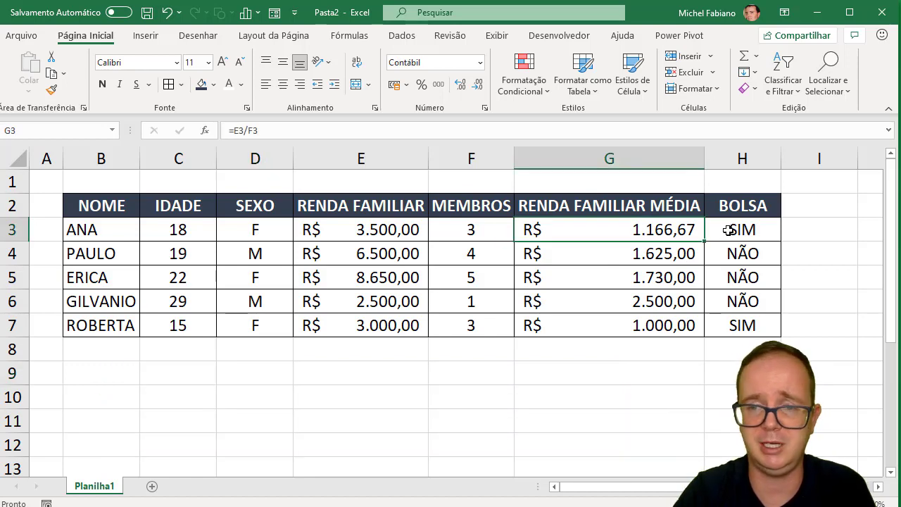
pyautogui.moveTo(728, 230); pyautogui.dragTo(721, 323)
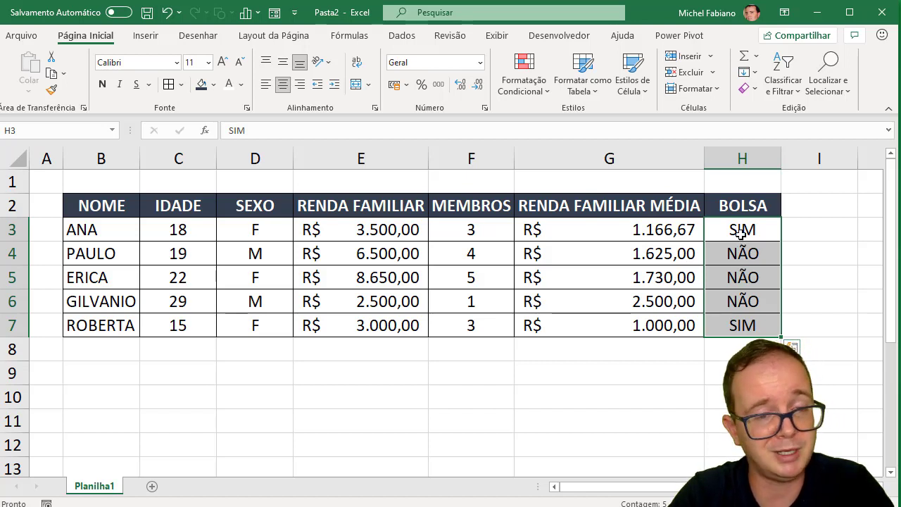
pyautogui.press('Delete')
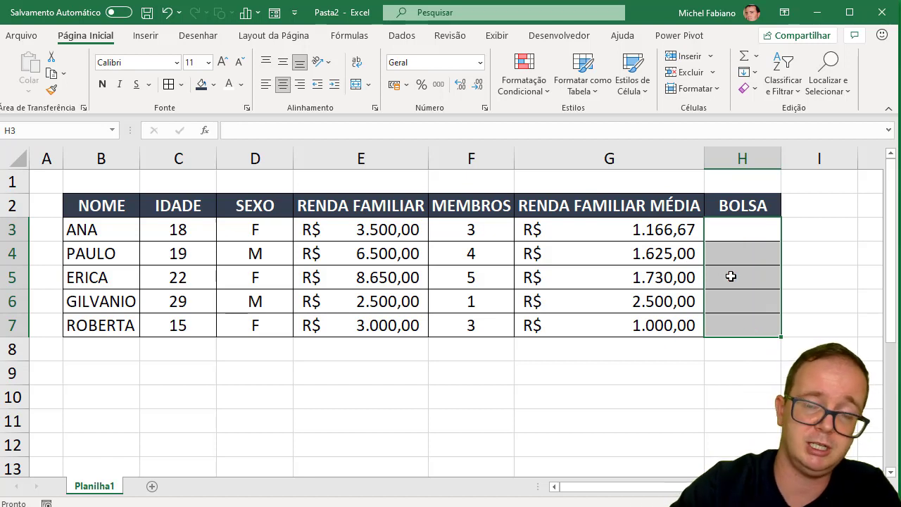
pyautogui.click(648, 358)
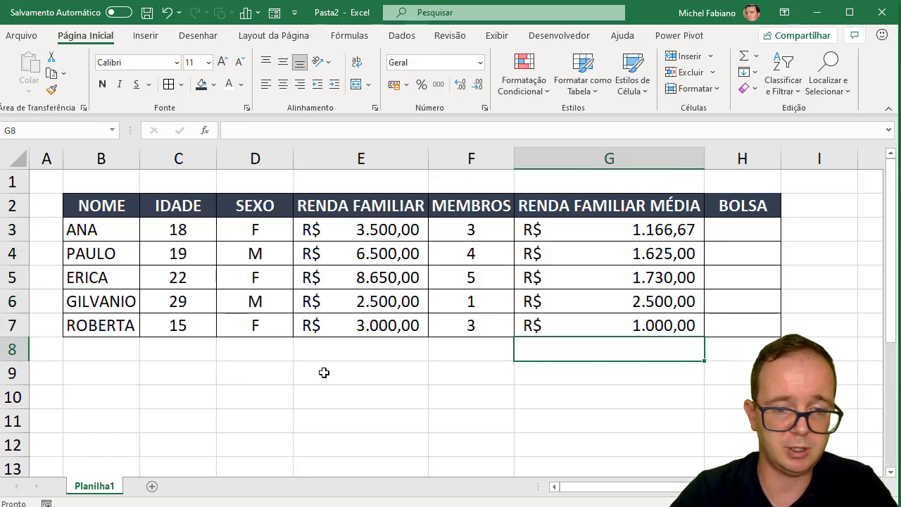
# Step: Type SOMA in C9 and =SOMA(E3:E7) in D9, totalling R$ 24.150,00
pyautogui.click(187, 372)
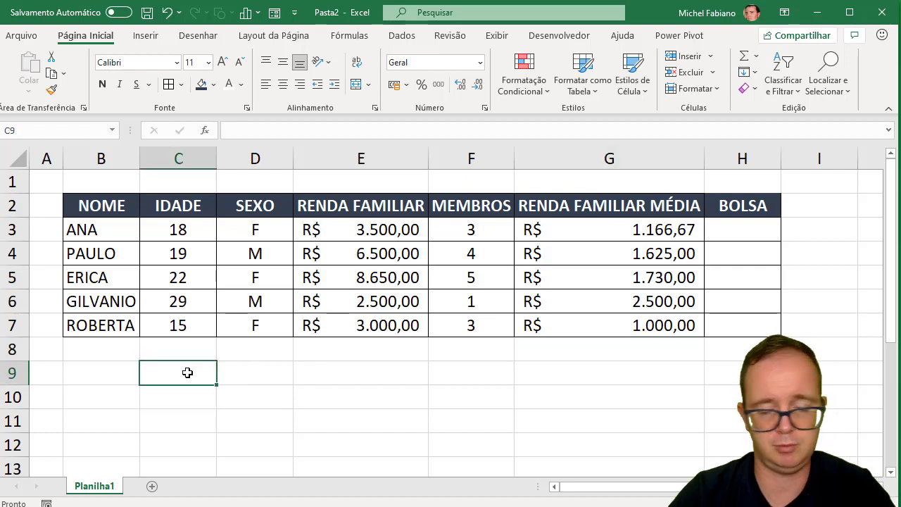
pyautogui.write('SOM')
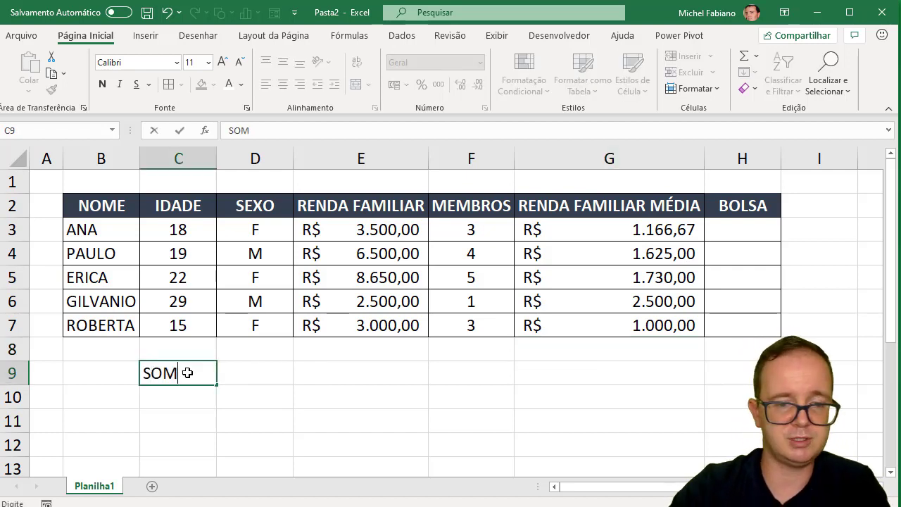
pyautogui.write('A')
pyautogui.press('Tab')
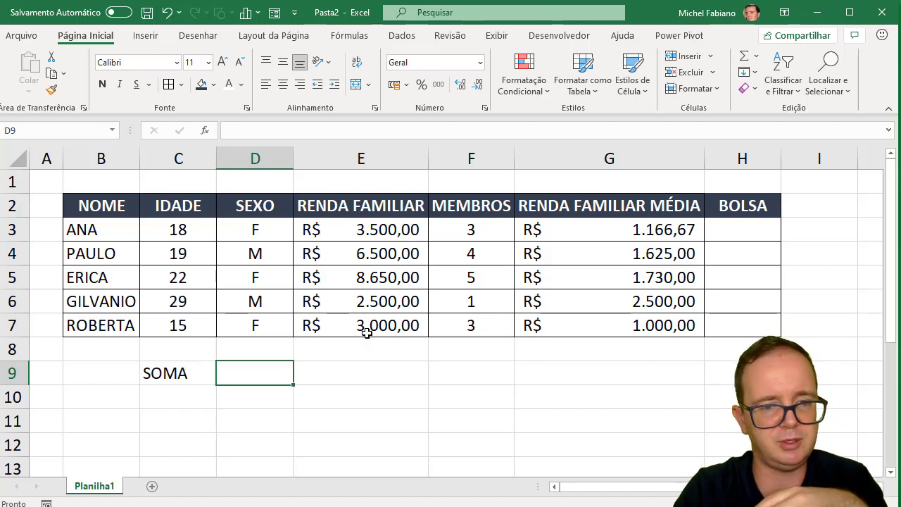
pyautogui.write('=SO')
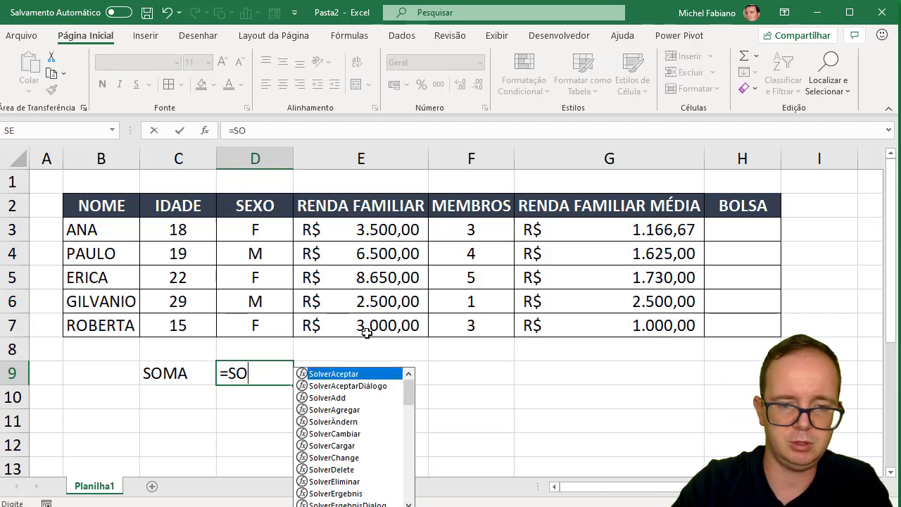
pyautogui.write('MA(')
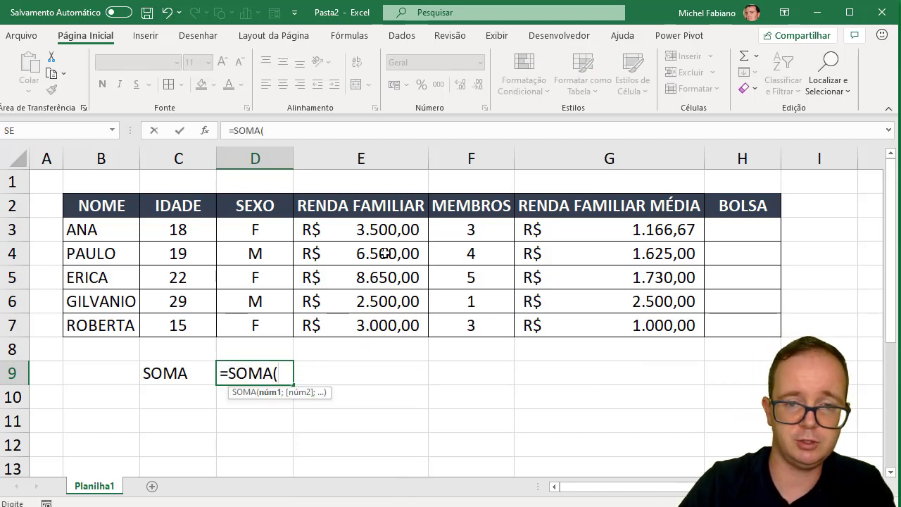
pyautogui.moveTo(393, 229); pyautogui.dragTo(394, 329)
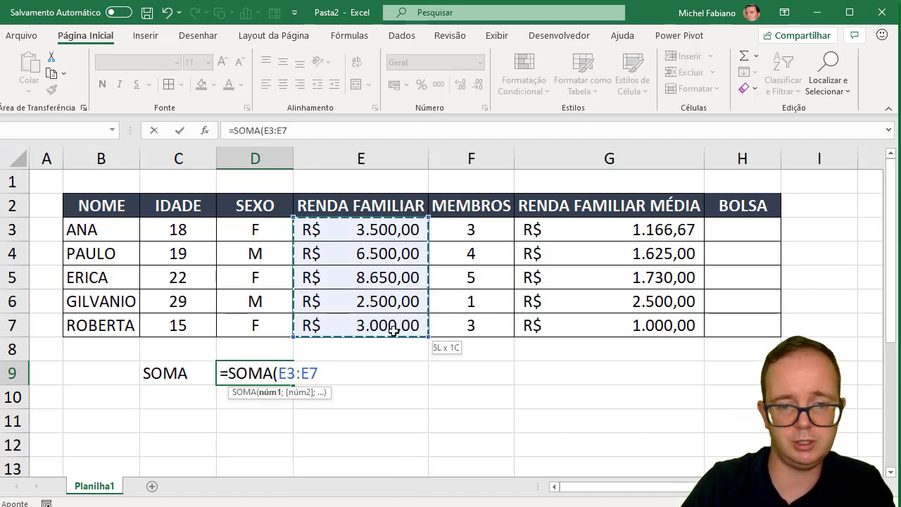
pyautogui.write(')')
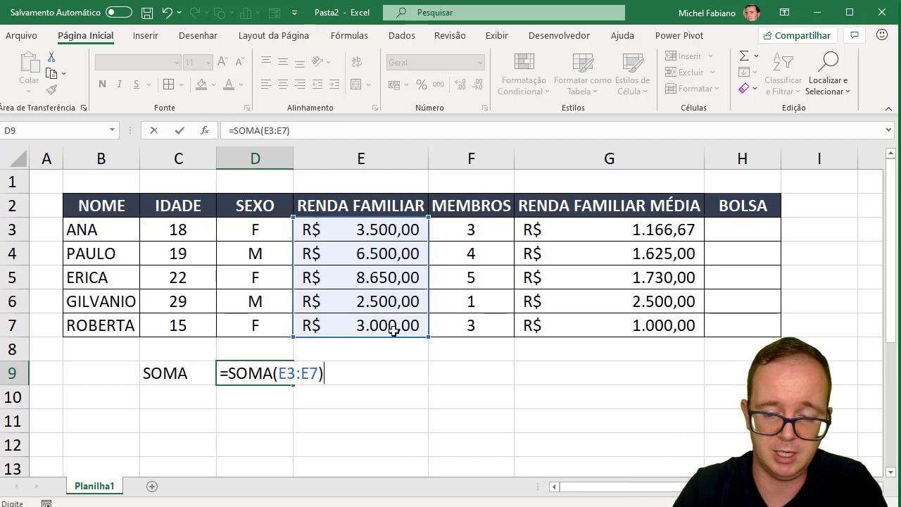
pyautogui.press('Return')
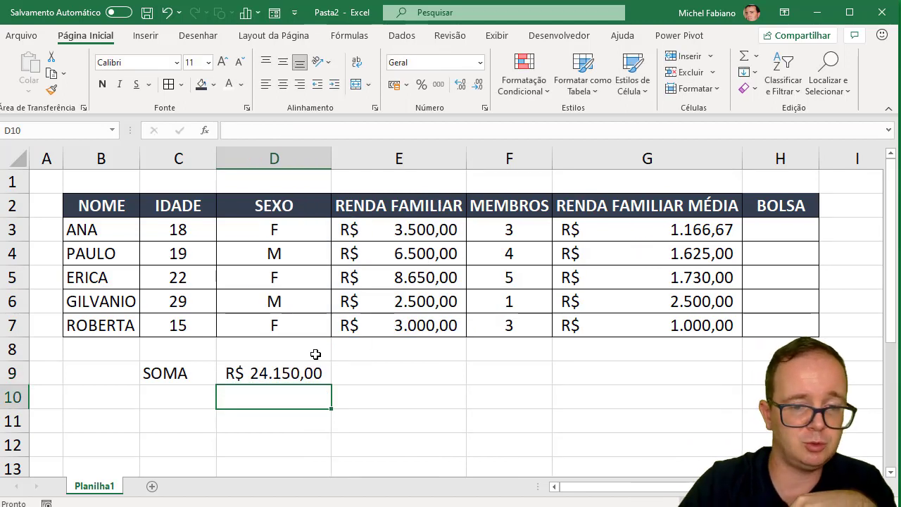
# Step: Relabel C9 as RENDA FAMILIAR and autofit column C to the label
pyautogui.click(185, 388)
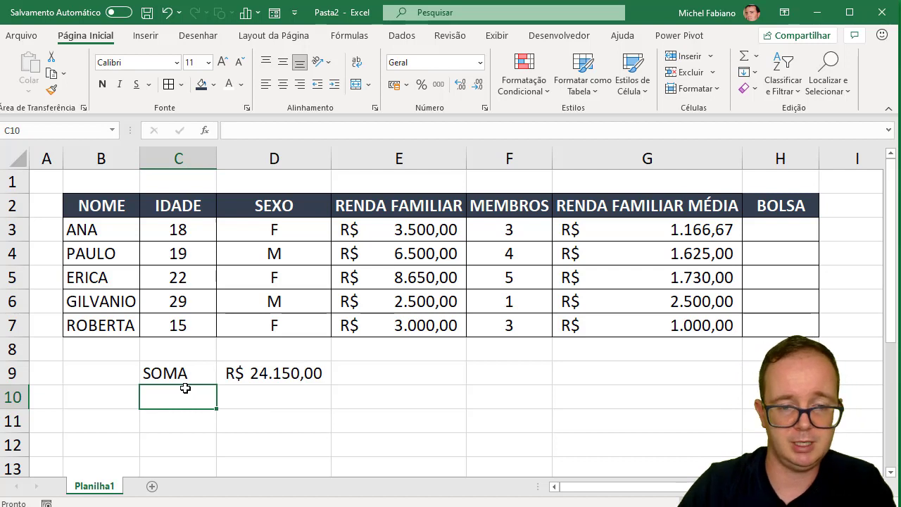
pyautogui.press('Up')
pyautogui.write('TOT')
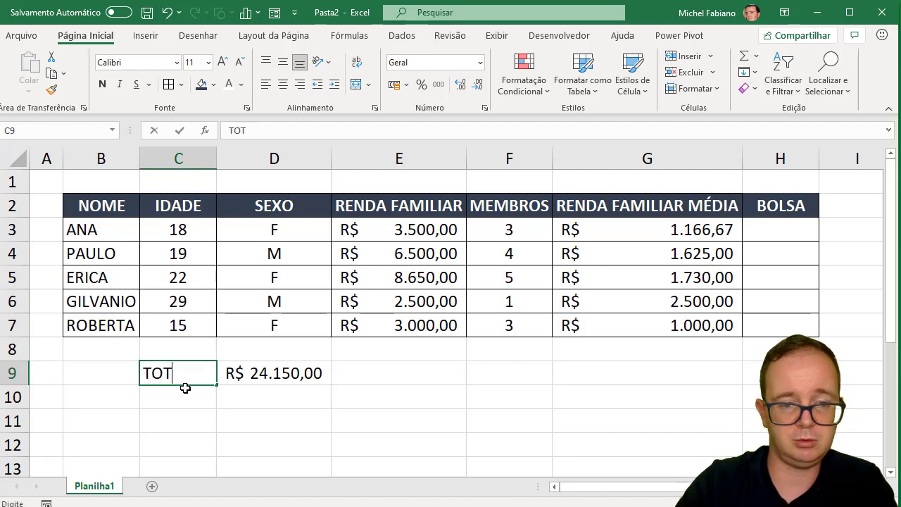
pyautogui.write('AL')
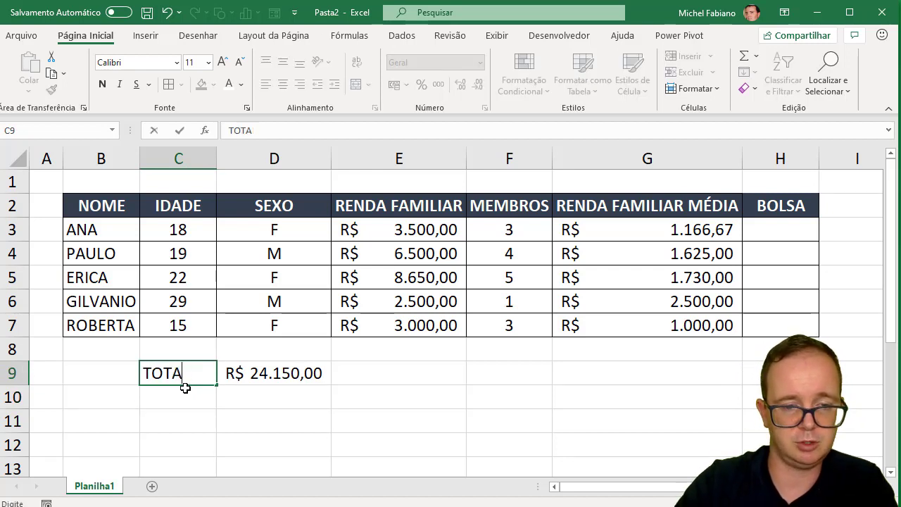
pyautogui.press('BackSpace')
pyautogui.press('BackSpace')
pyautogui.press('BackSpace')
pyautogui.write('NDA F')
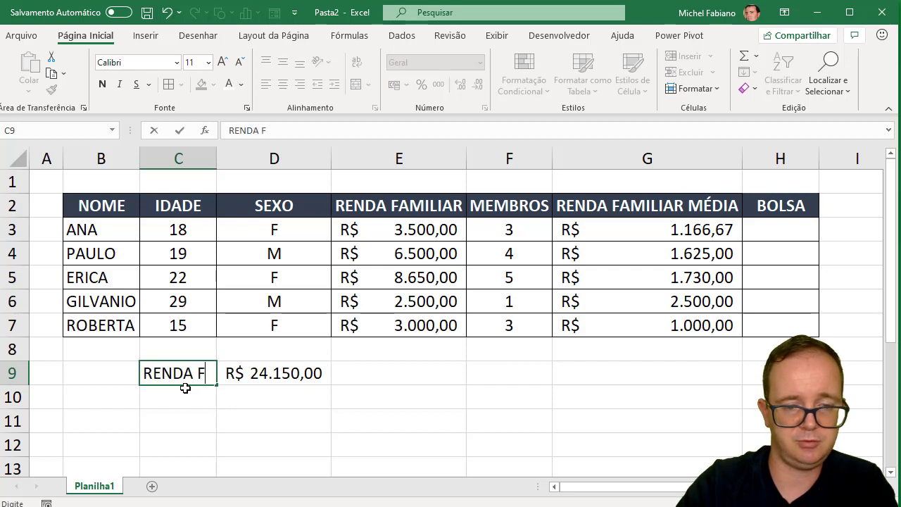
pyautogui.write('AMILIAR')
pyautogui.press('Return')
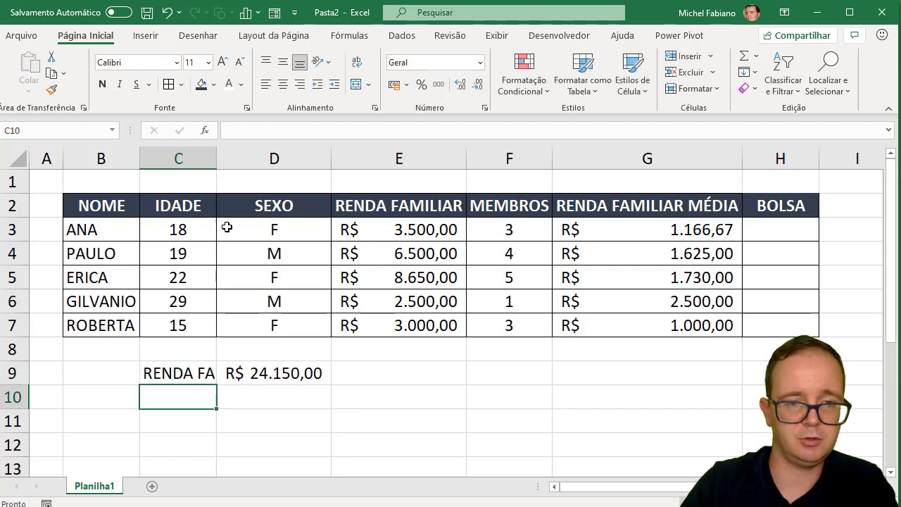
pyautogui.doubleClick(217, 165)
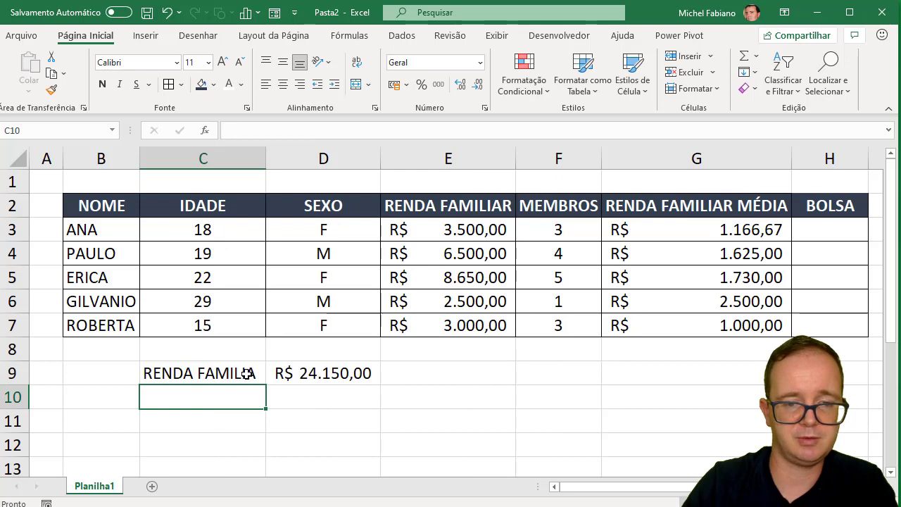
pyautogui.doubleClick(249, 375)
pyautogui.write('R')
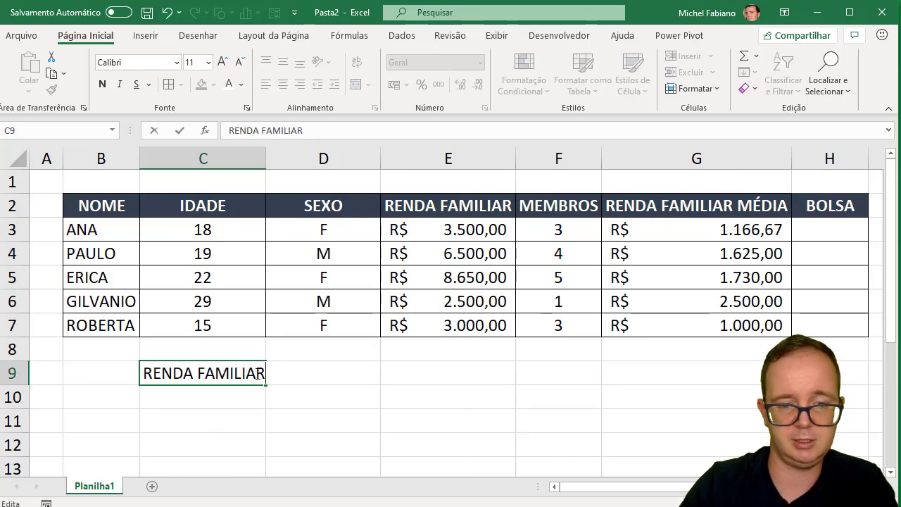
pyautogui.press('Return')
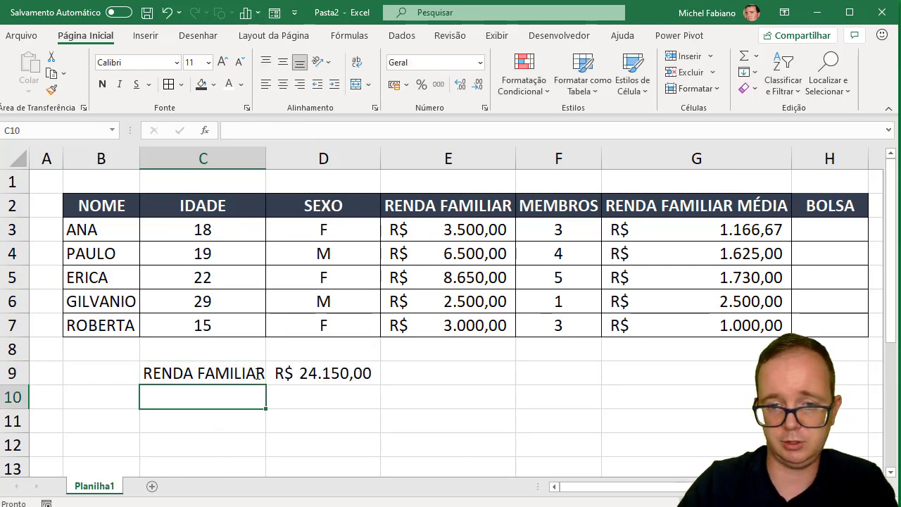
# Step: Add QTD MEMBROS in C10 with =SOMA(F3:F7) in D10, giving 16
pyautogui.write('QT')
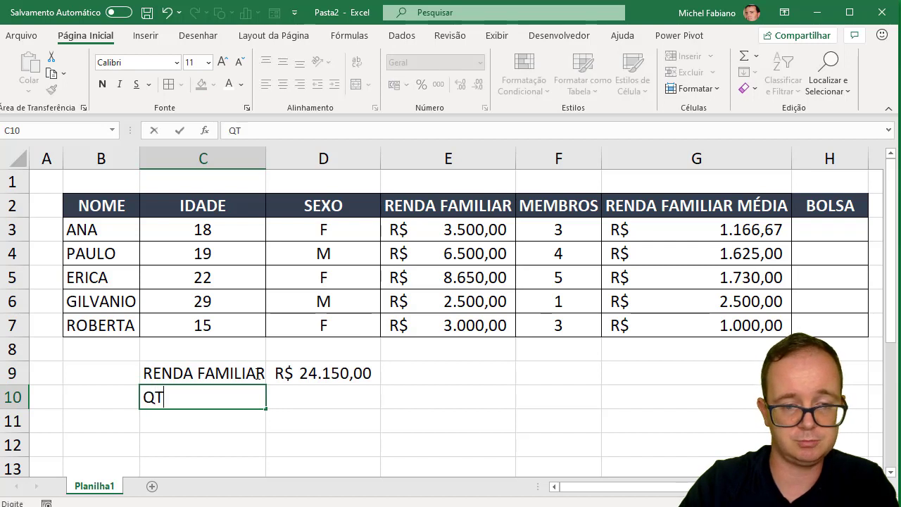
pyautogui.write('D MEMB')
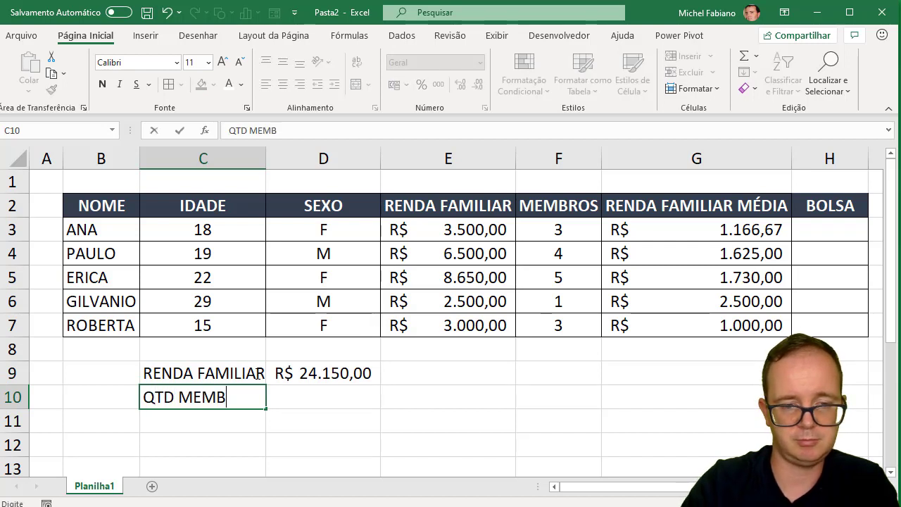
pyautogui.write('ROS')
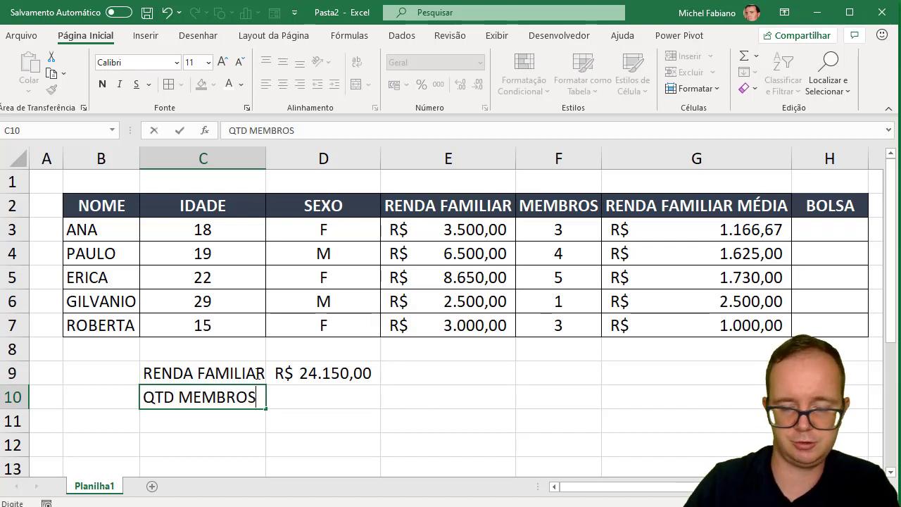
pyautogui.press('Tab')
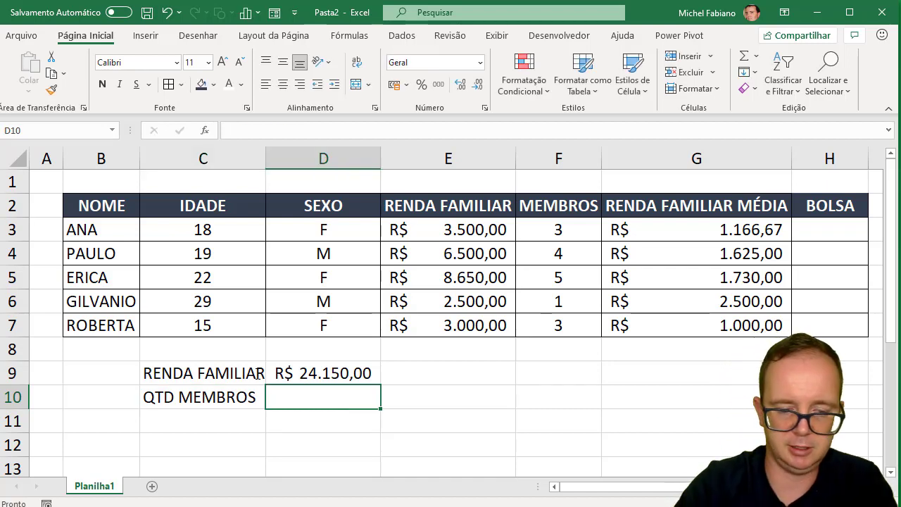
pyautogui.write('=SOMA(')
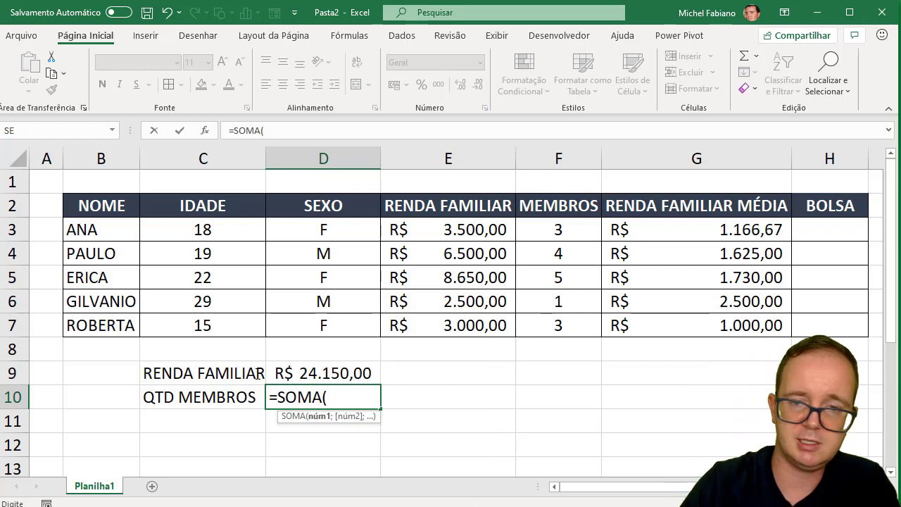
pyautogui.moveTo(558, 238); pyautogui.dragTo(558, 325)
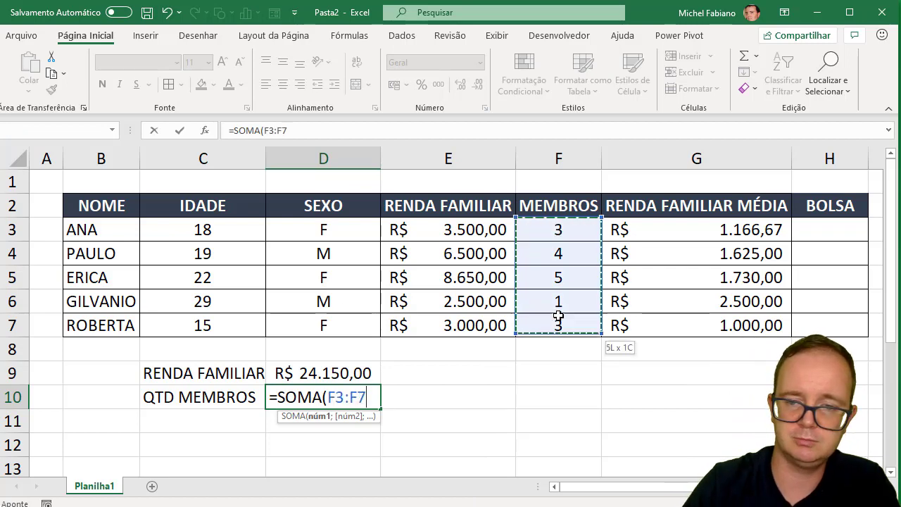
pyautogui.write(')')
pyautogui.scroll(-1, 280, 378)
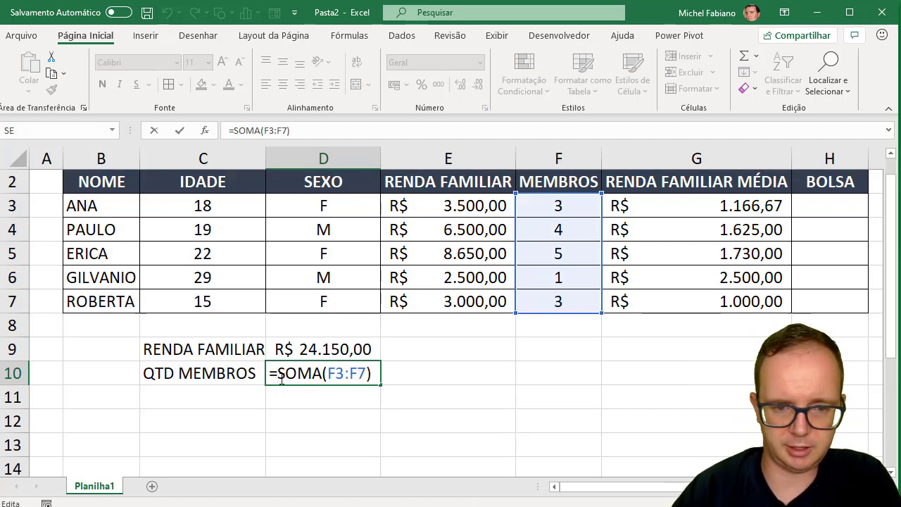
pyautogui.press('Return')
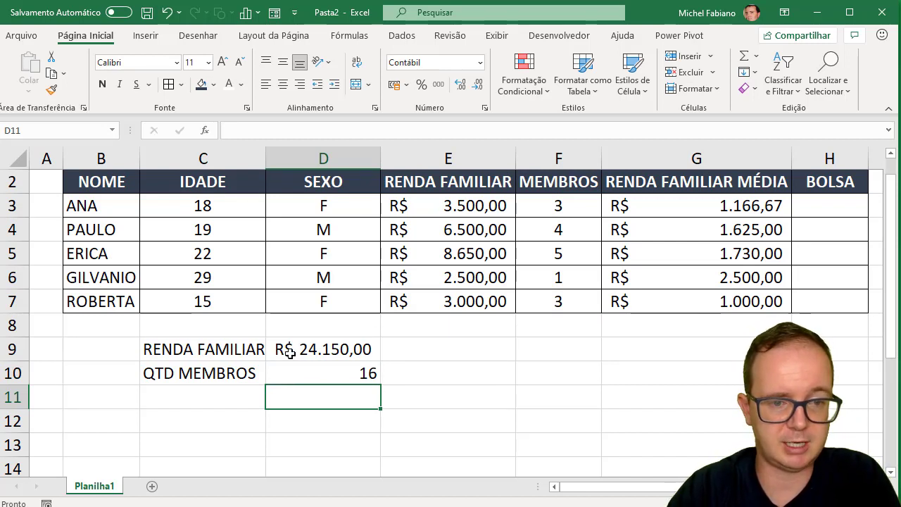
# Step: Add the MAIOR RENDA label in C11 with =MÁXIMO(E3:E7) beside it in D11
pyautogui.click(223, 392)
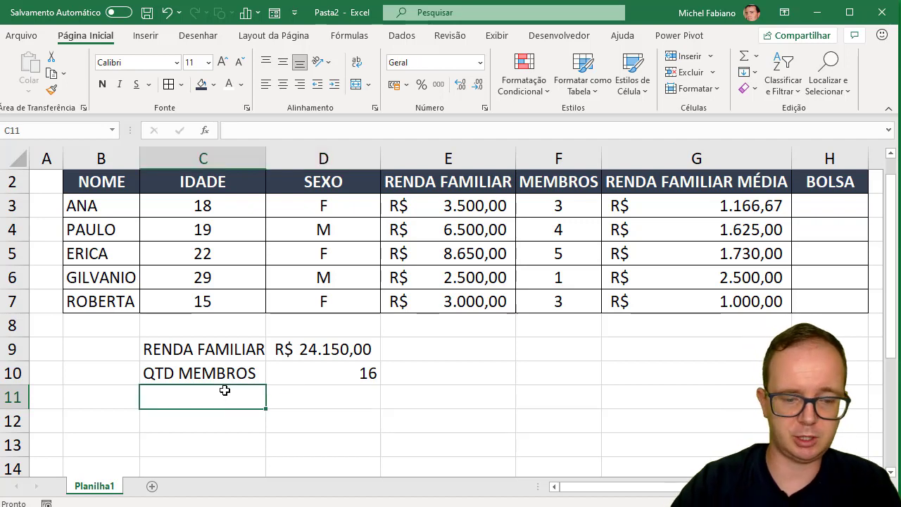
pyautogui.write('MAIOR RENDA')
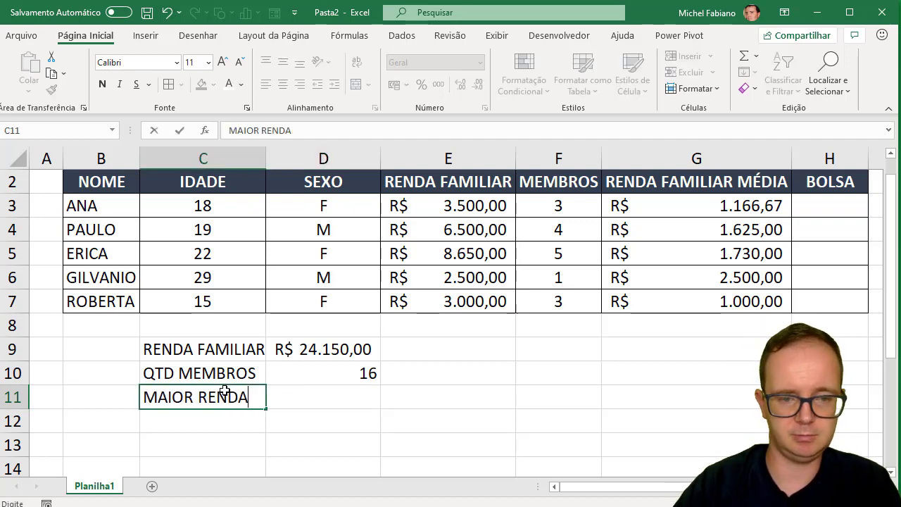
pyautogui.press('Tab')
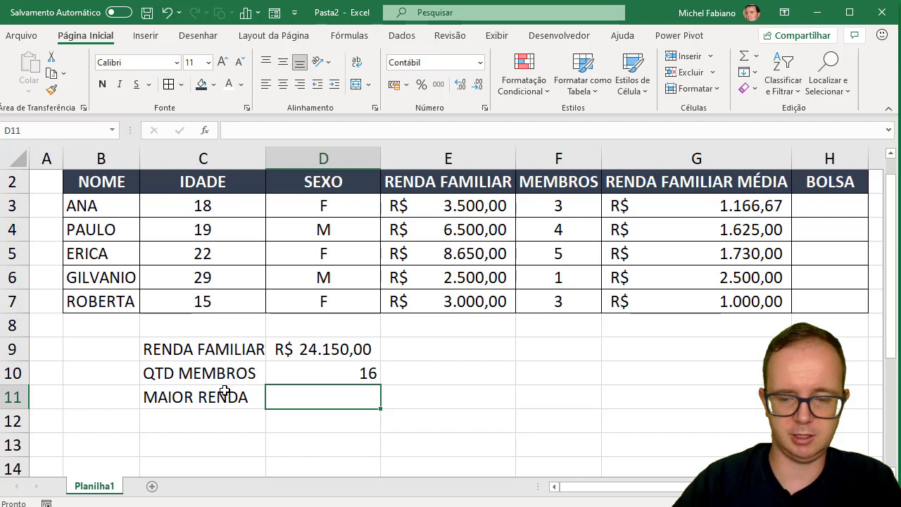
pyautogui.write('=MÁXIMO')
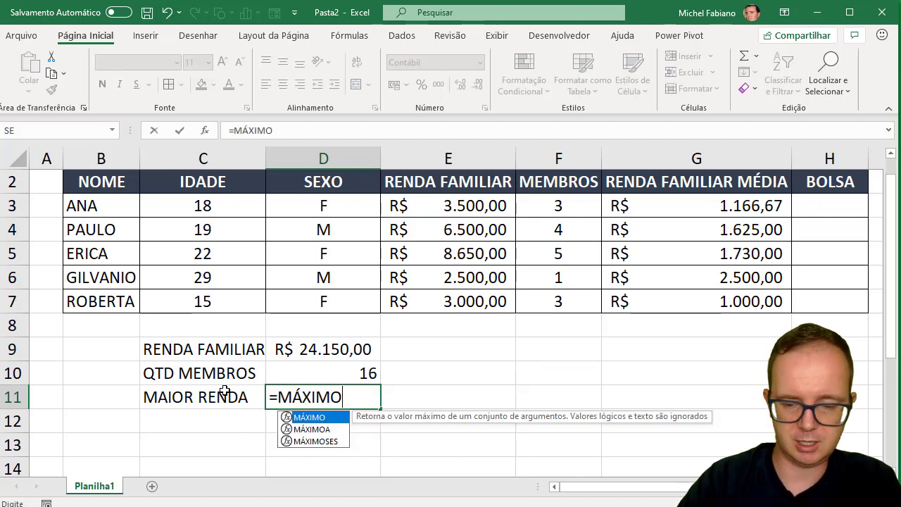
pyautogui.write('(')
pyautogui.moveTo(453, 201); pyautogui.dragTo(451, 296)
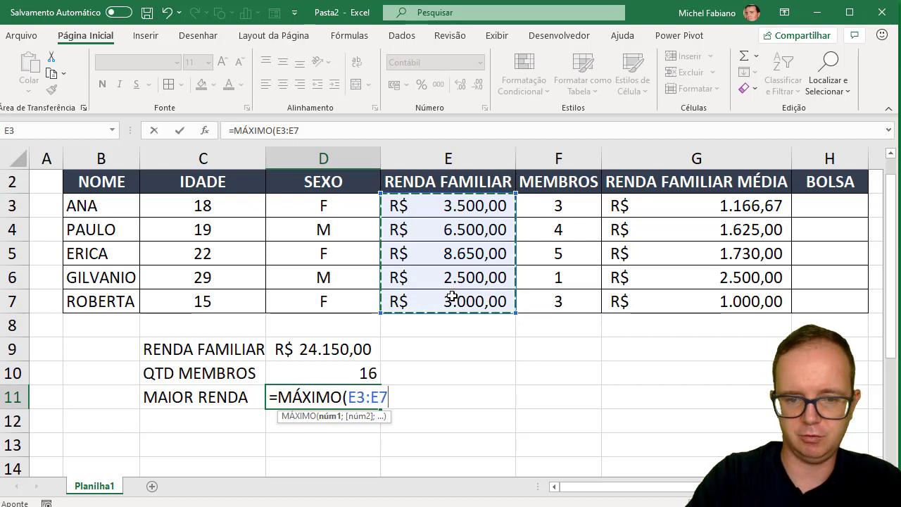
pyautogui.write(')')
pyautogui.press('Return')
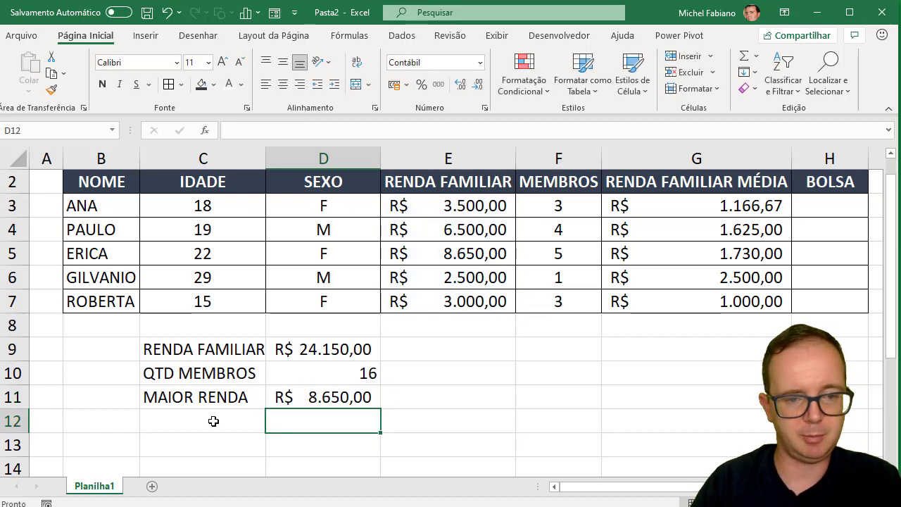
# Step: Add the MENOR RENDA label in C12 with =MÍNIMO(E3:E7) beside it in D12
pyautogui.click(213, 421)
pyautogui.write('MENOR R')
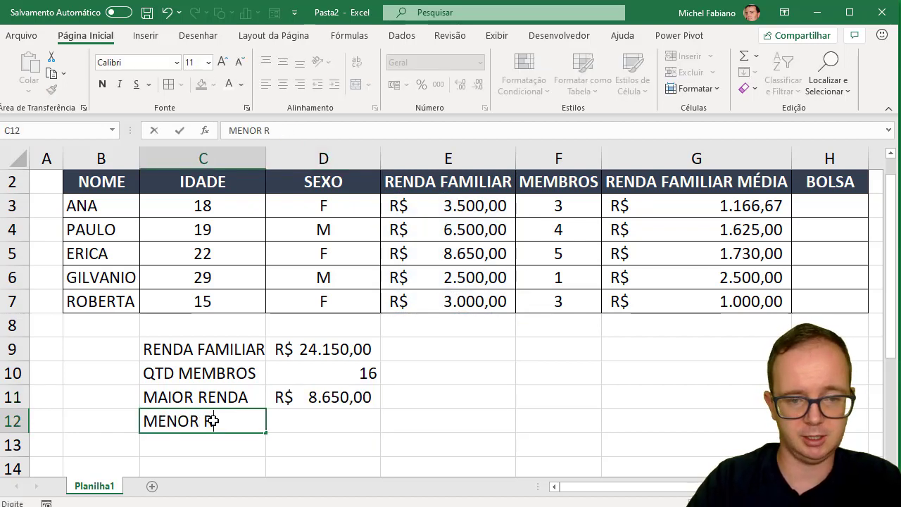
pyautogui.write('ENDA')
pyautogui.press('Tab')
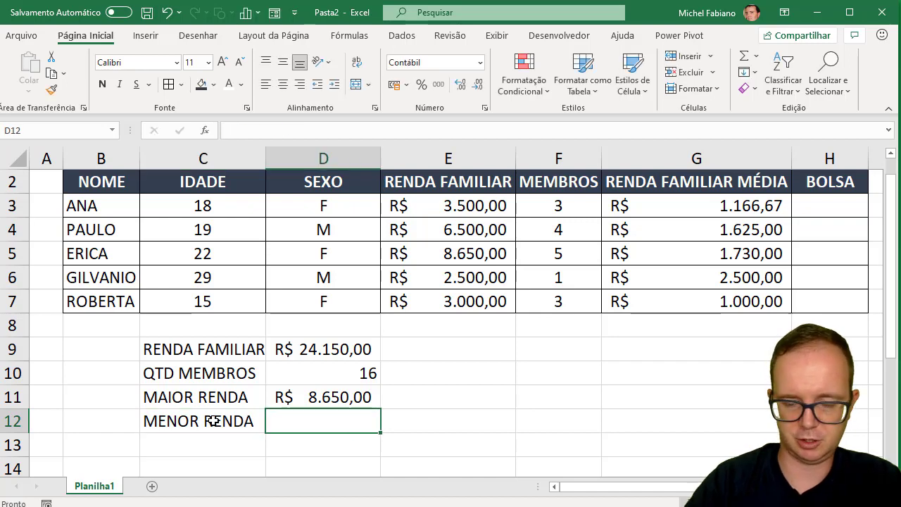
pyautogui.write('=M')
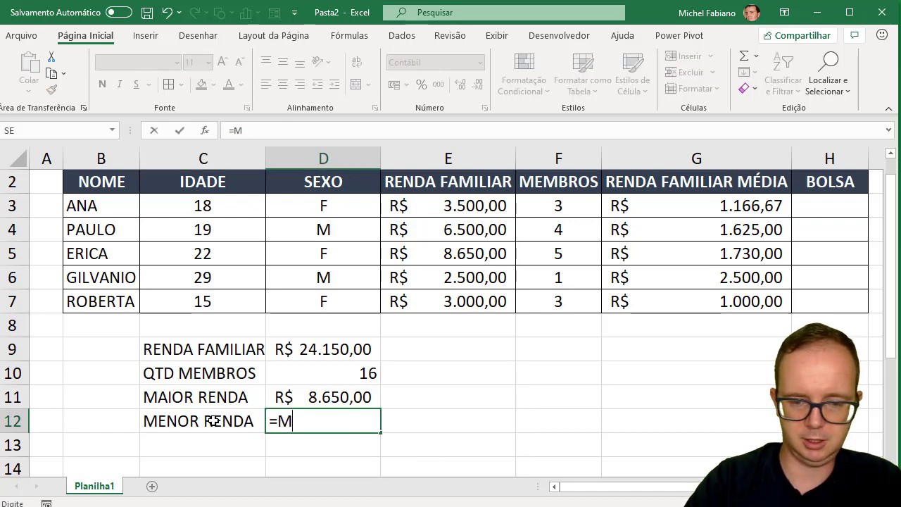
pyautogui.write('ÍNIMO(')
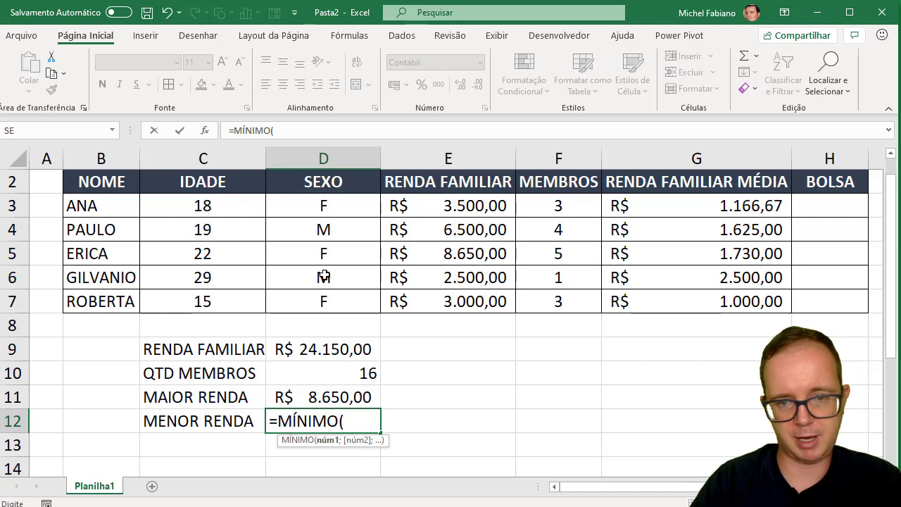
pyautogui.moveTo(456, 204); pyautogui.dragTo(459, 297)
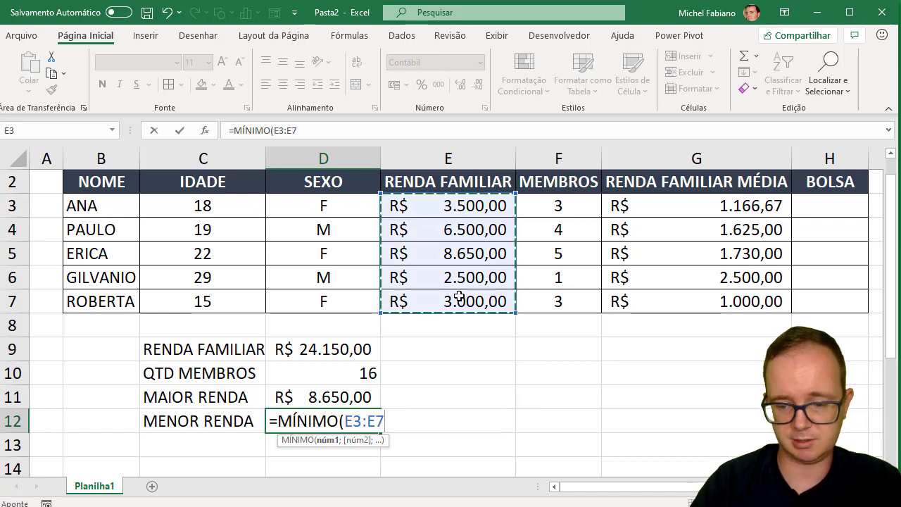
pyautogui.write(')')
pyautogui.press('Return')
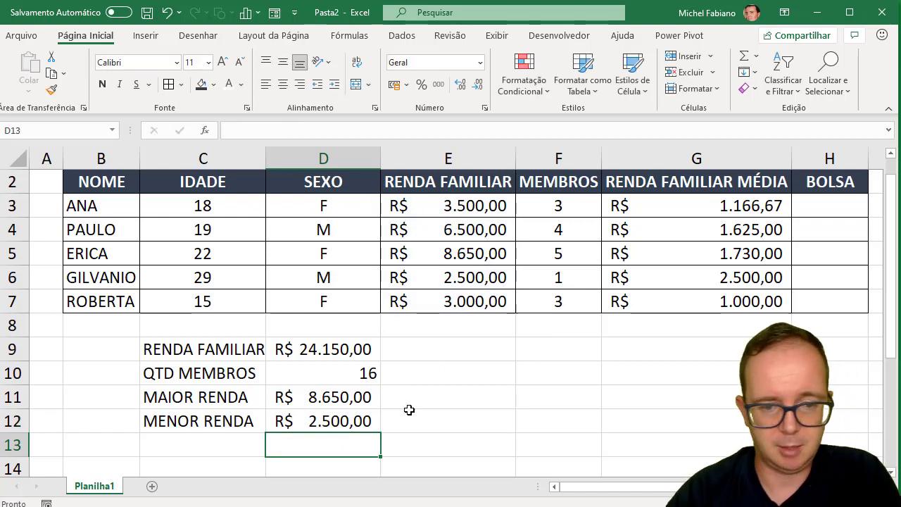
pyautogui.click(349, 396)
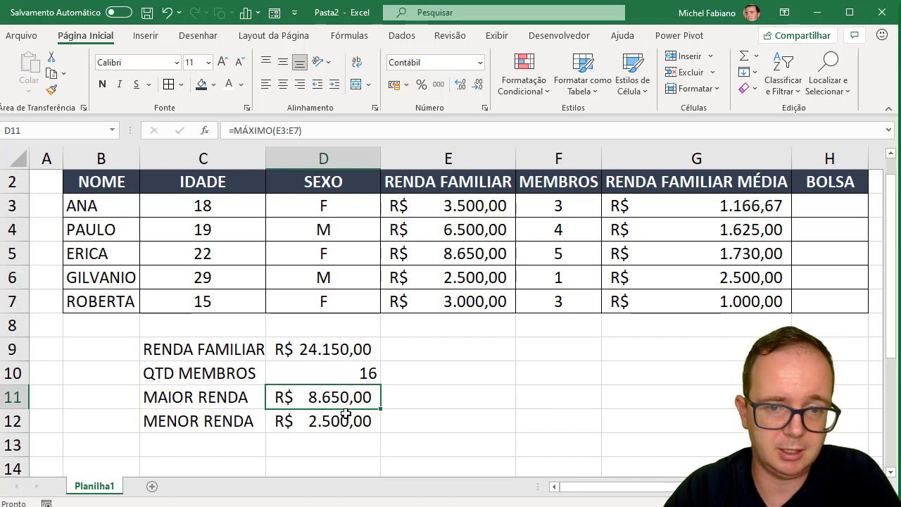
pyautogui.click(345, 415)
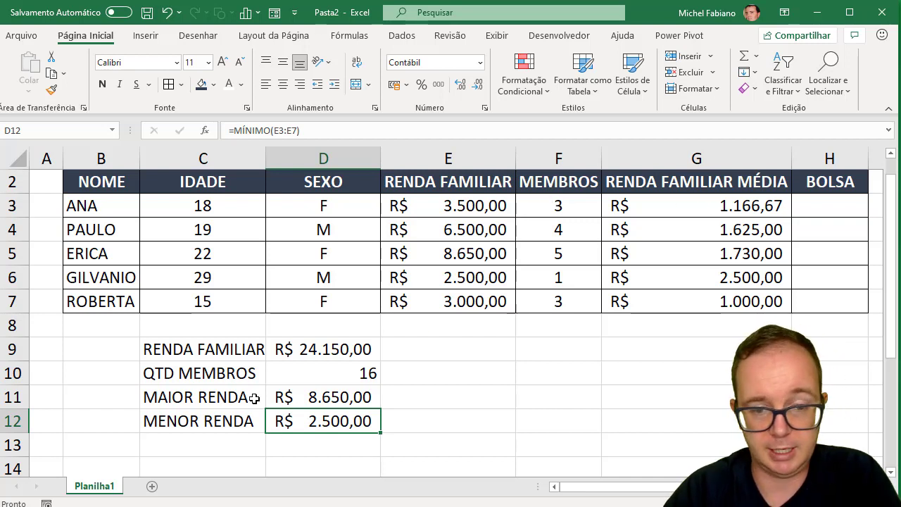
# Step: Write SOMA, SOMA, MÁXIMO and MÍNIMO down E9:E12 beside the summary figures
pyautogui.click(465, 358)
pyautogui.write('SOMA')
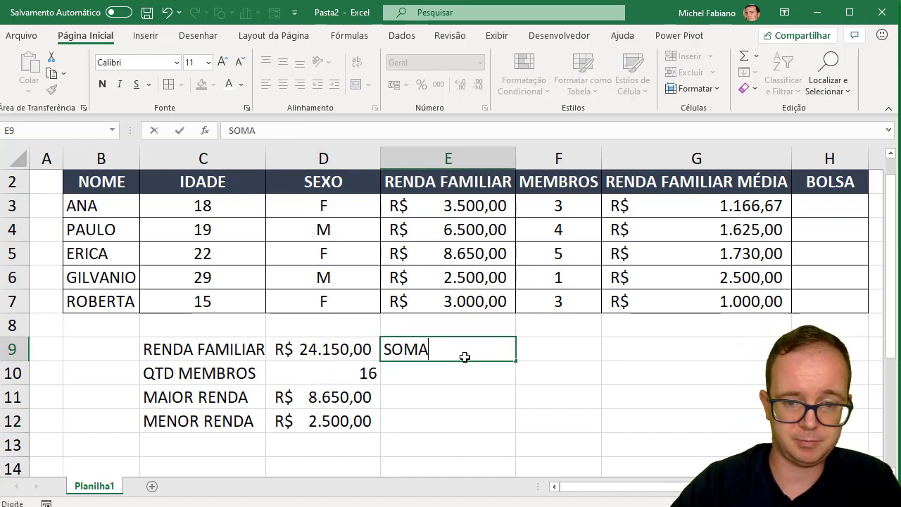
pyautogui.press('Return')
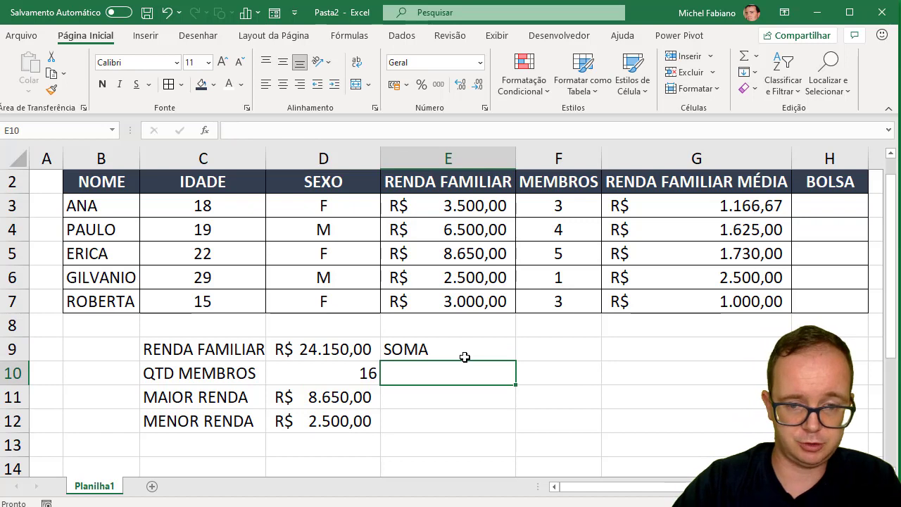
pyautogui.write('SOMA')
pyautogui.press('Return')
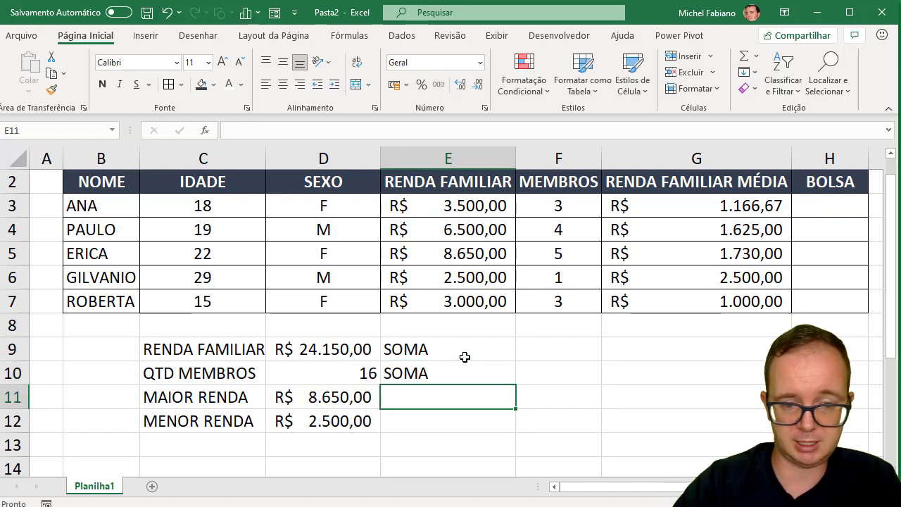
pyautogui.write('MÁX')
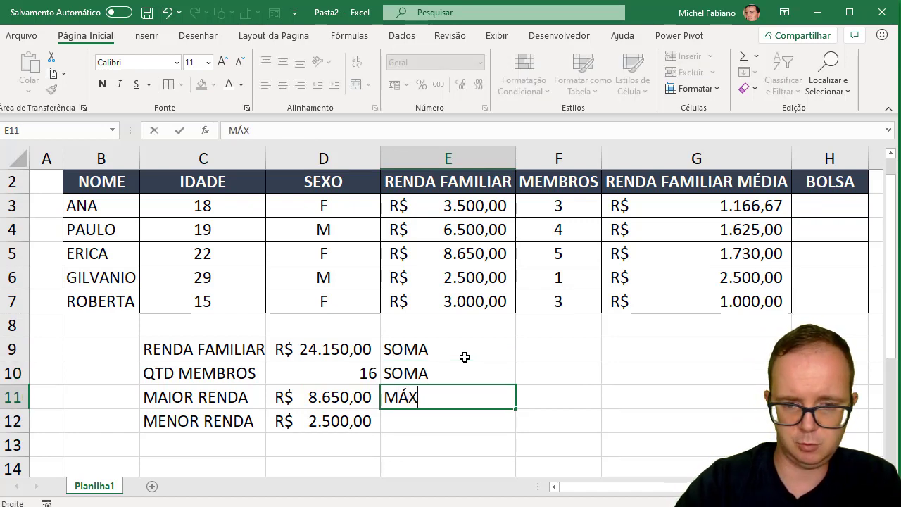
pyautogui.write('IMO')
pyautogui.press('Return')
pyautogui.write('M')
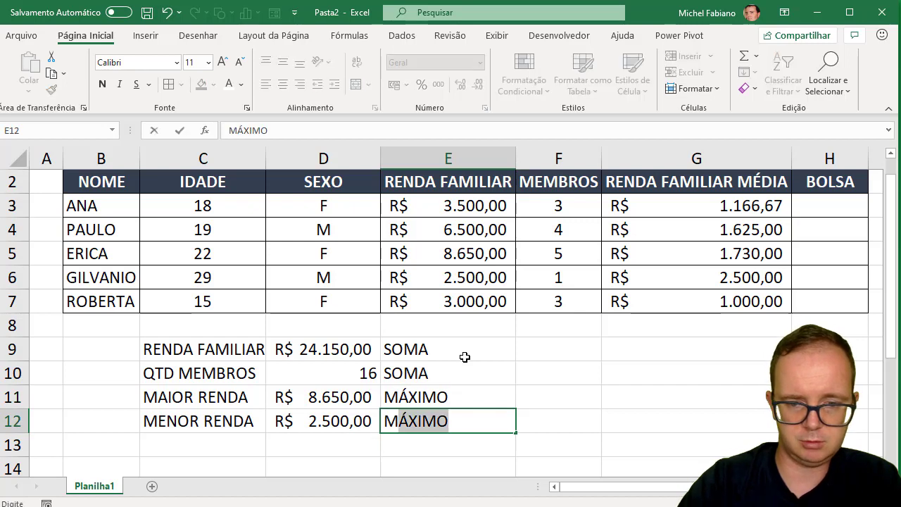
pyautogui.write('ÍNIMO')
pyautogui.press('Return')
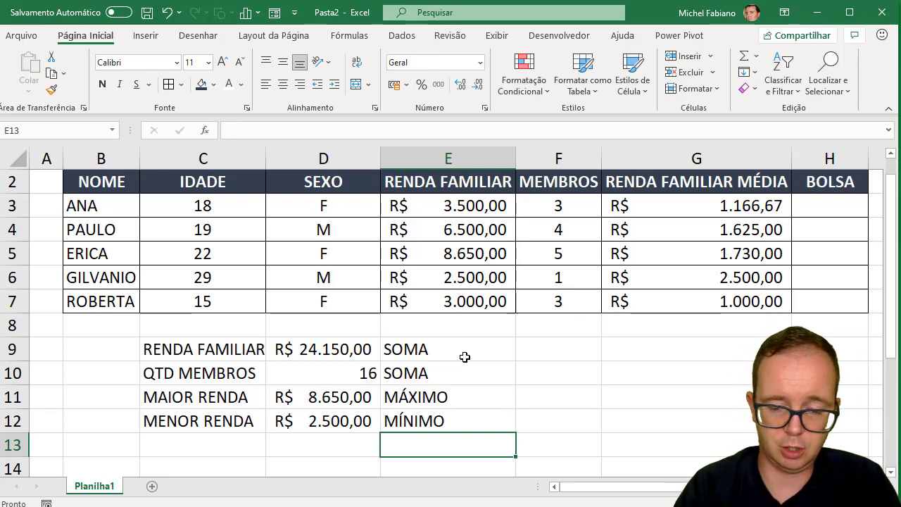
pyautogui.press('Left')
pyautogui.press('Left')
# Step: Enter MÉDIA RENDA FAMILIAR in C13 and autofit column C to the label
pyautogui.write('MÉ')
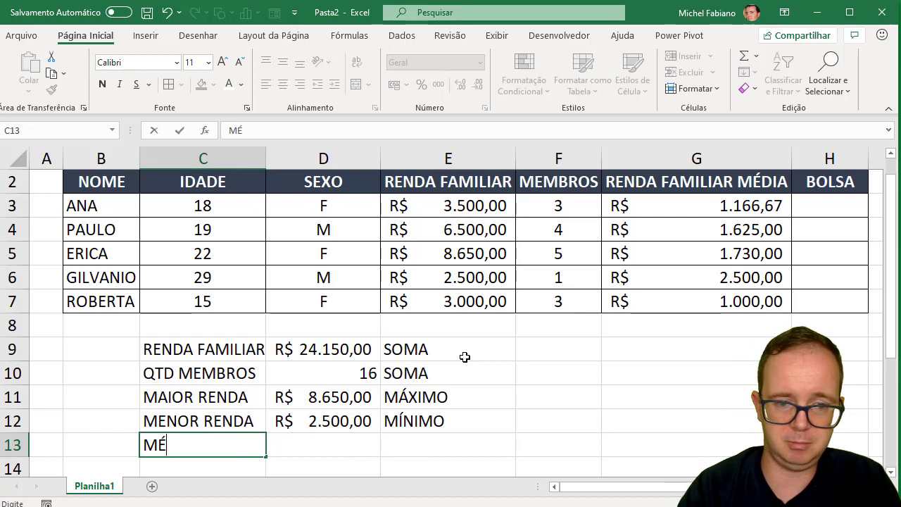
pyautogui.write('DIA RENDA FAMILIAR')
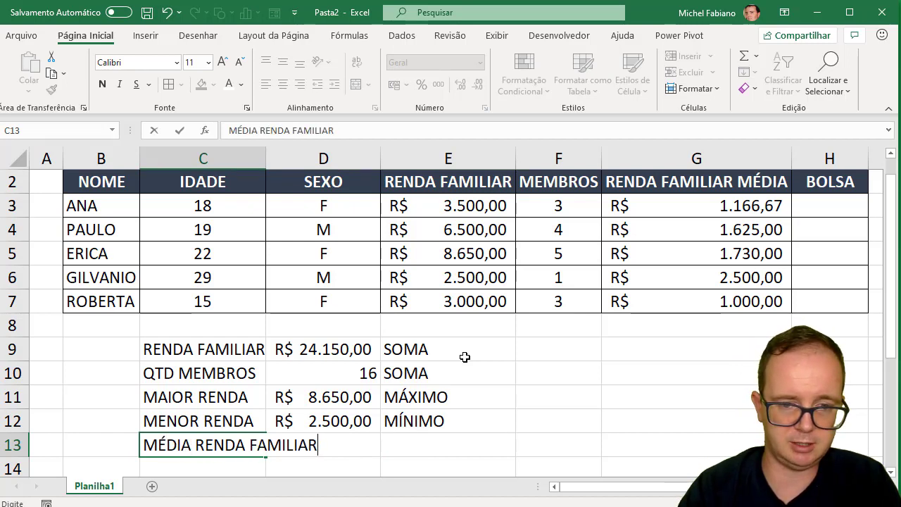
pyautogui.press('Return')
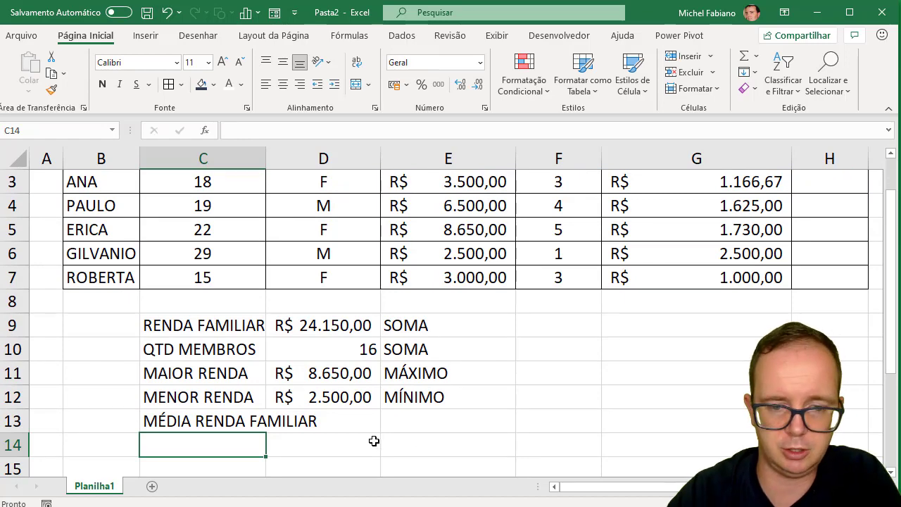
pyautogui.doubleClick(265, 158)
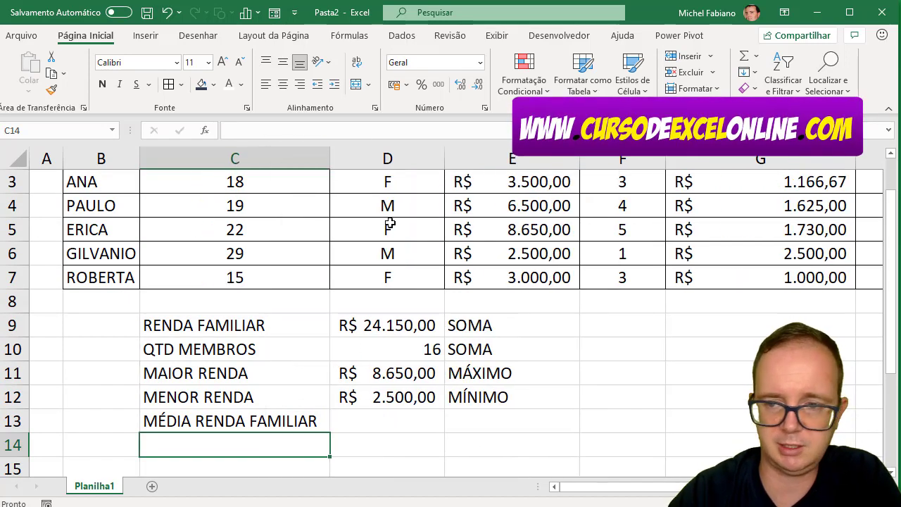
pyautogui.keyDown('ctrl'); pyautogui.scroll(-3, 450, 316); pyautogui.keyUp('ctrl')
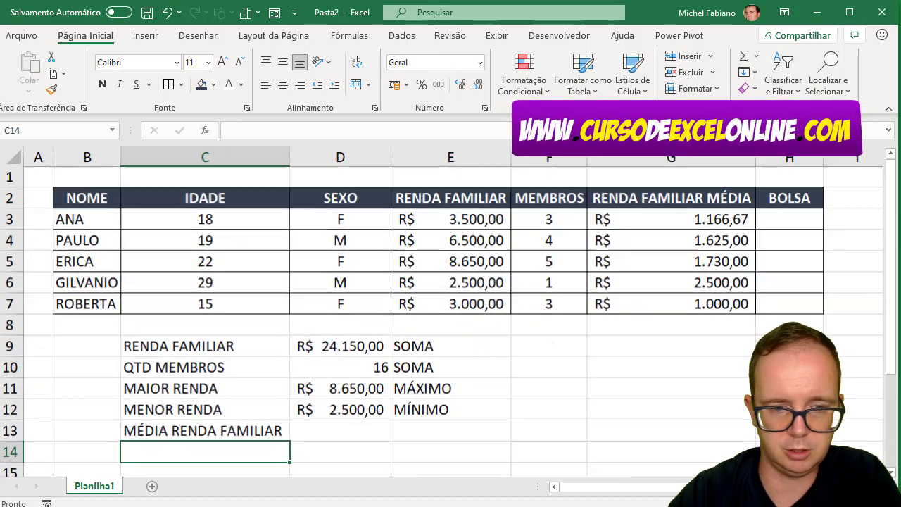
pyautogui.keyDown('ctrl'); pyautogui.scroll(-1, 253, 394); pyautogui.keyUp('ctrl')
pyautogui.keyDown('ctrl'); pyautogui.scroll(-1, 253, 394); pyautogui.keyUp('ctrl')
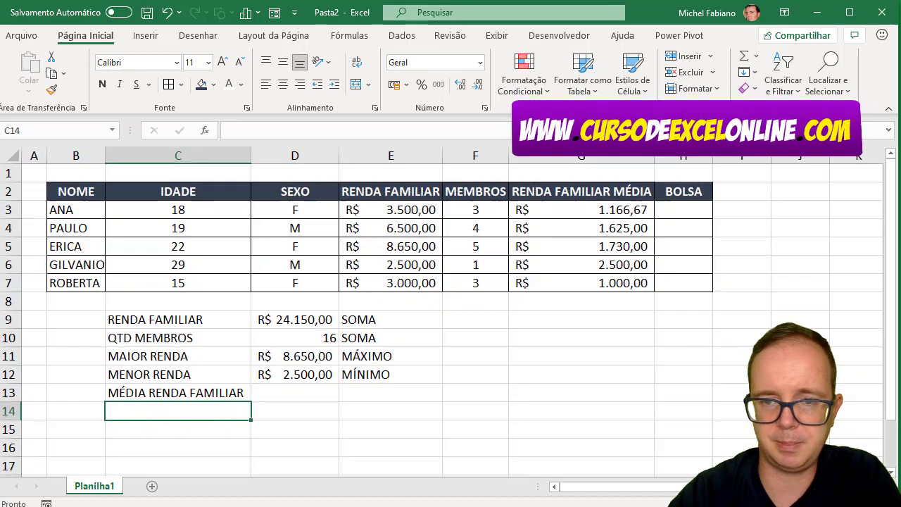
# Step: Enter =MÉDIA(G3:G7) in D13 to average the per-member incomes
pyautogui.click(269, 394)
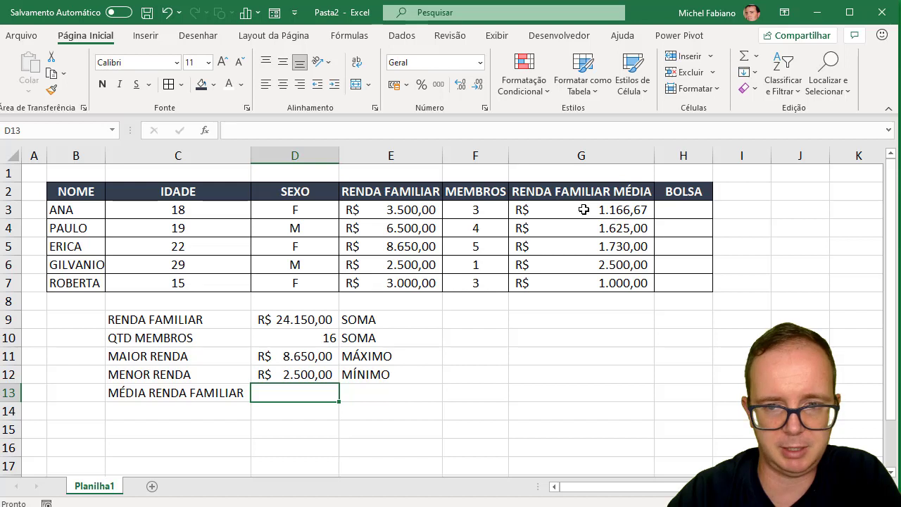
pyautogui.moveTo(583, 210); pyautogui.dragTo(589, 278)
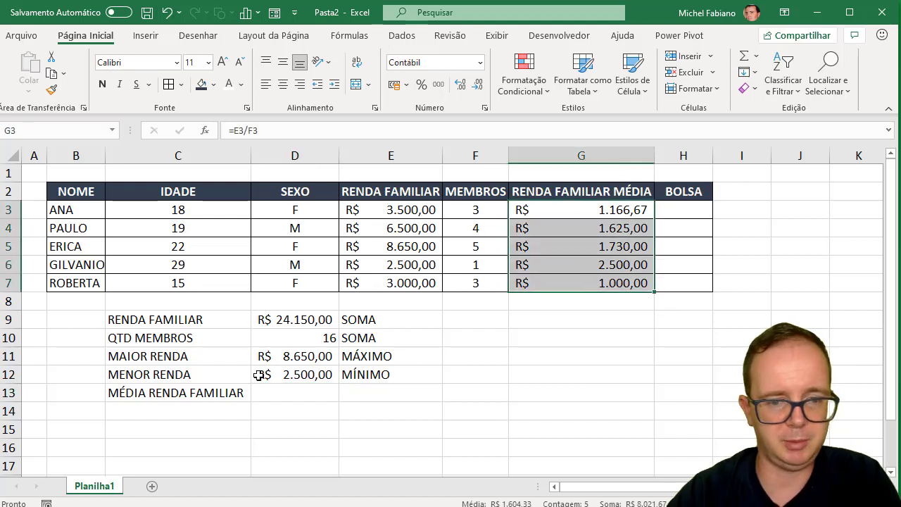
pyautogui.click(278, 394)
pyautogui.write('=')
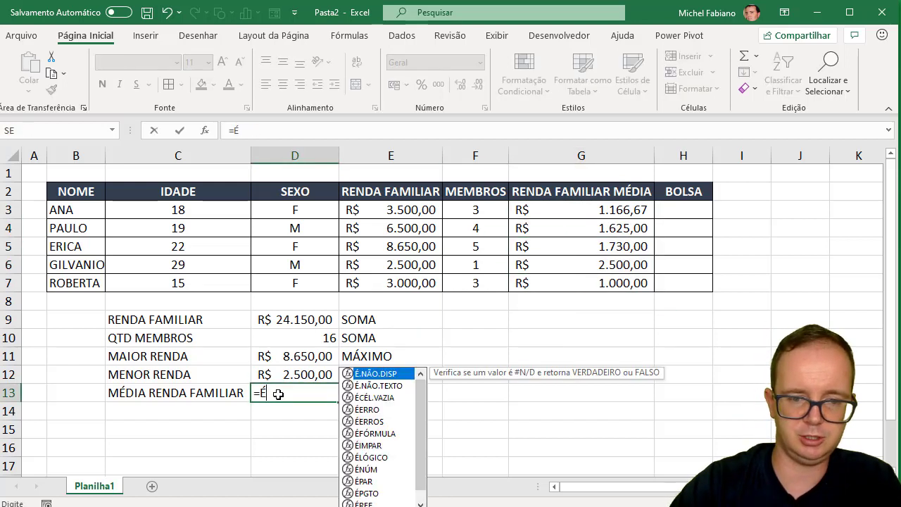
pyautogui.write('MÉDI')
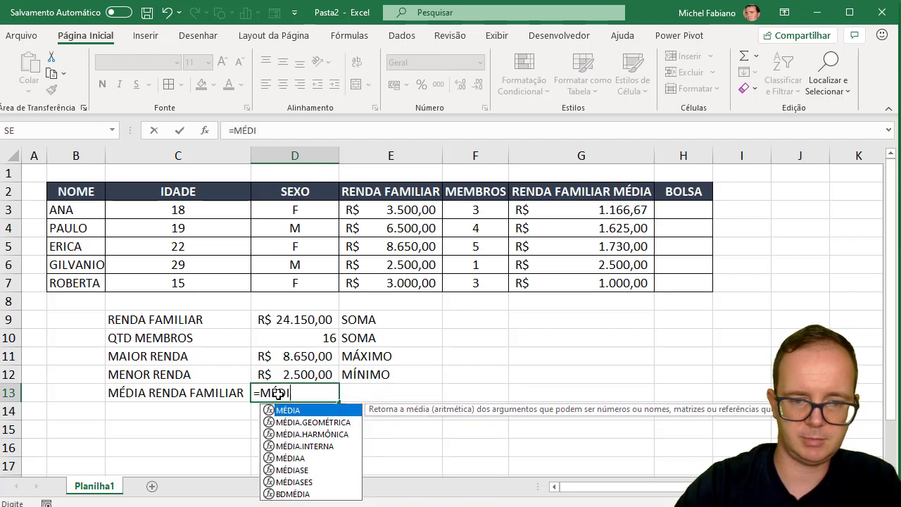
pyautogui.write('A(')
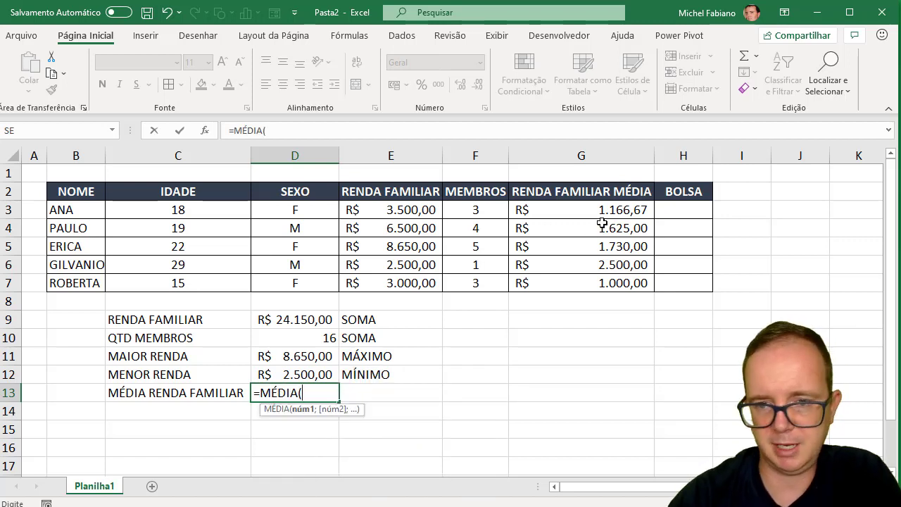
pyautogui.click(608, 218)
pyautogui.moveTo(608, 218); pyautogui.dragTo(603, 292)
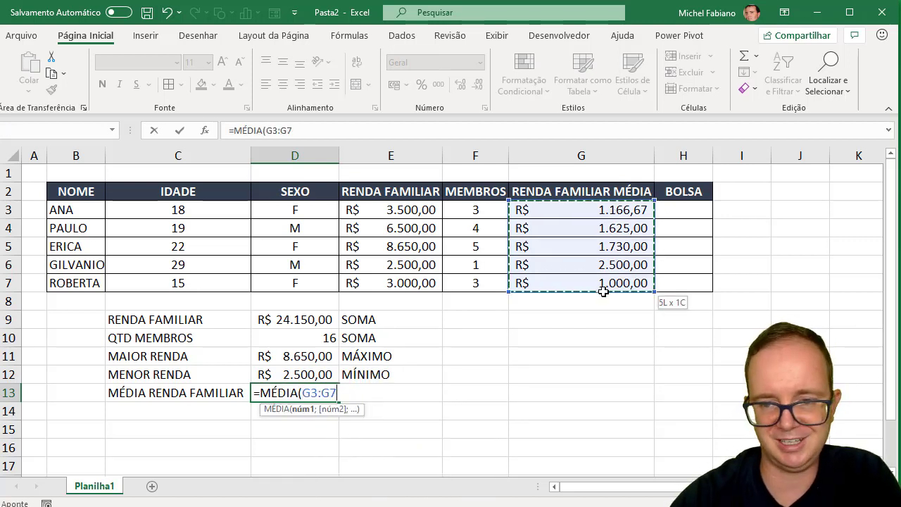
pyautogui.write(')')
pyautogui.press('Return')
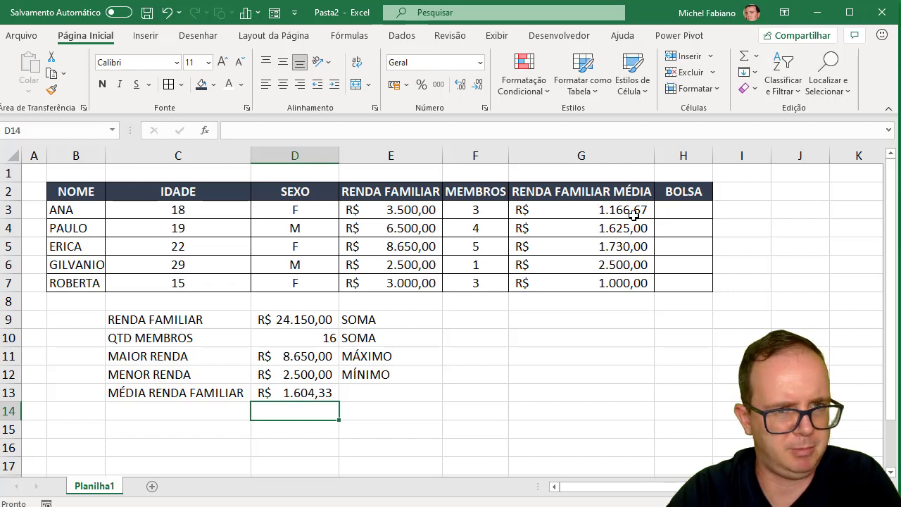
# Step: Note MÉDIA in E13 beside the average and select the results D9:D13
pyautogui.click(392, 391)
pyautogui.write('MÉDIA')
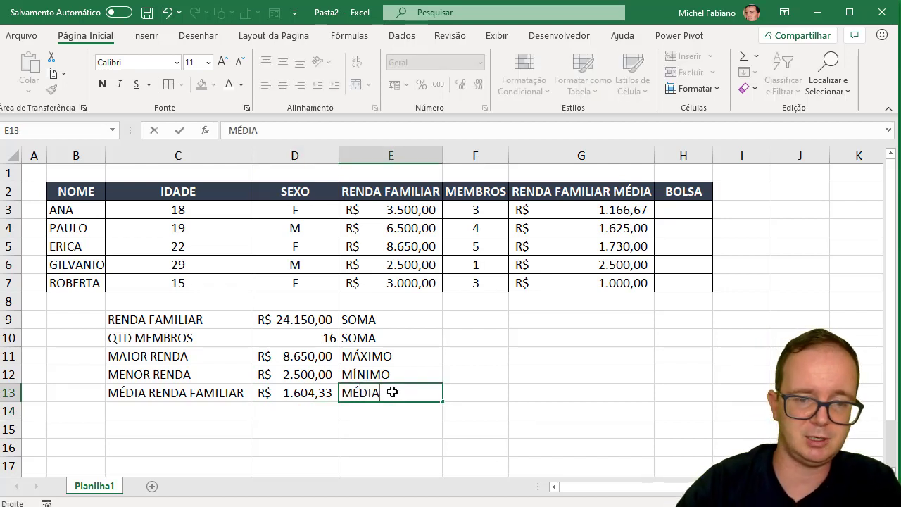
pyautogui.press('Return')
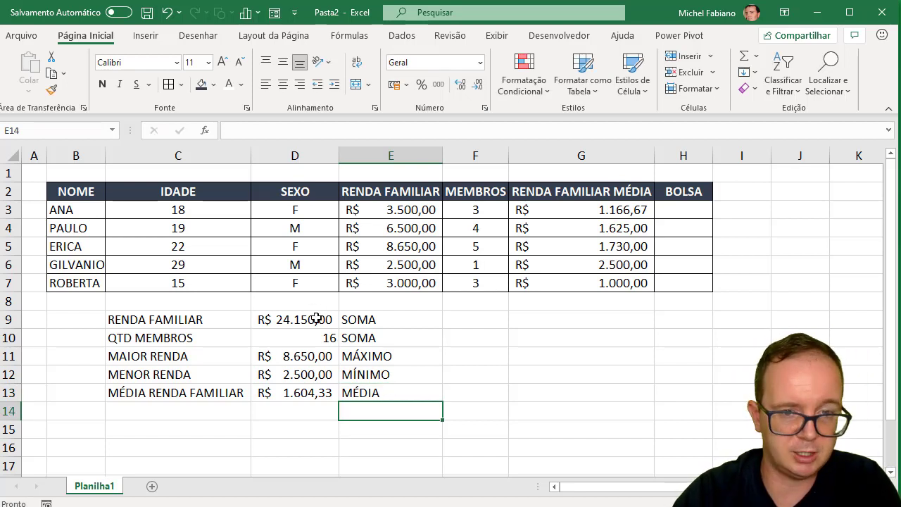
pyautogui.moveTo(316, 320); pyautogui.dragTo(316, 392)
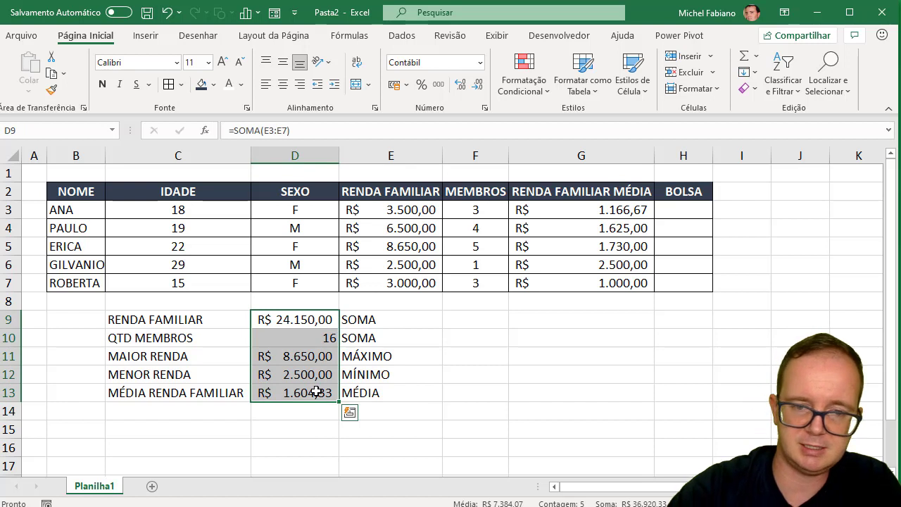
# Step: Clear D9:D13 and re-enter the sums =SOMA(E3:E7) in D9 and =SOMA(F3:F7) in D10 via AutoSum
pyautogui.press('Delete')
pyautogui.click(314, 316)
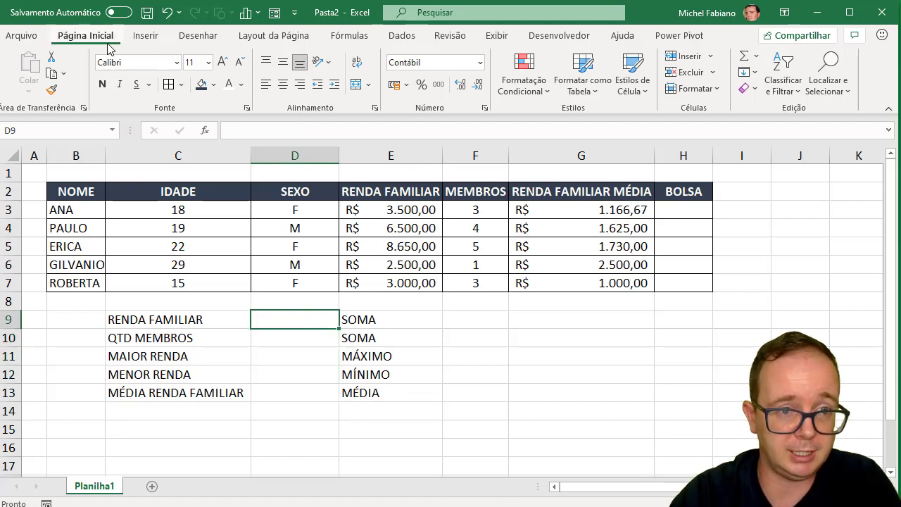
pyautogui.click(757, 58)
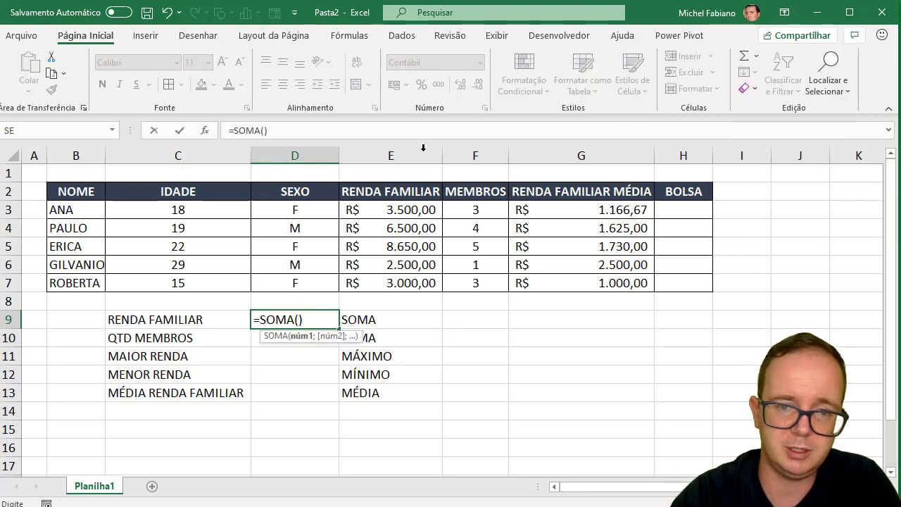
pyautogui.moveTo(391, 207); pyautogui.dragTo(380, 282)
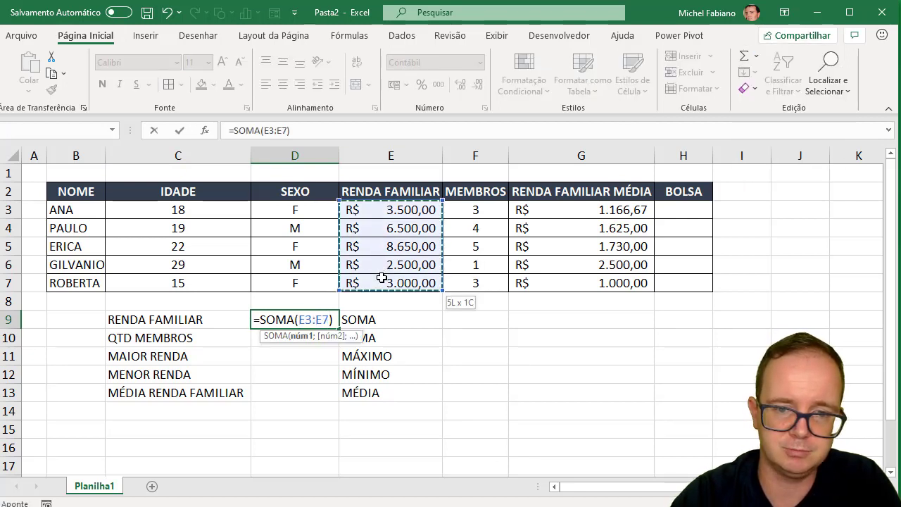
pyautogui.press('Return')
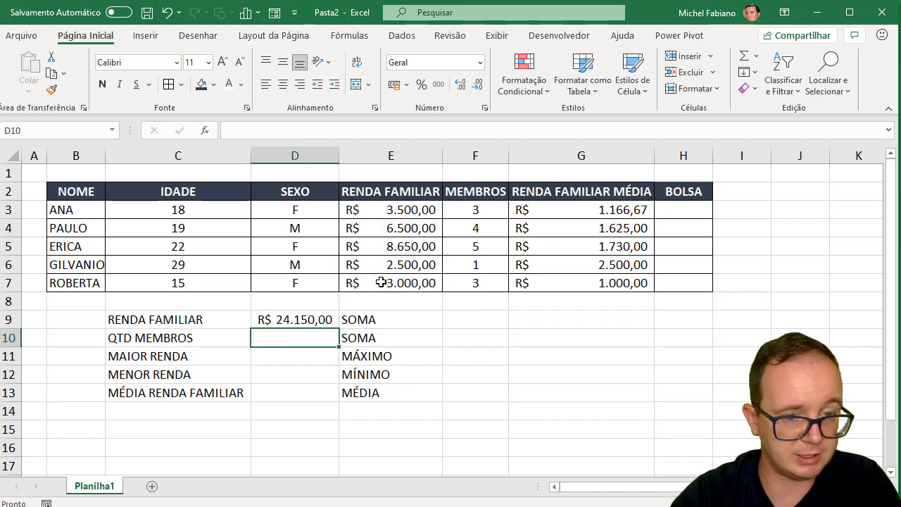
pyautogui.click(756, 55)
pyautogui.click(760, 73)
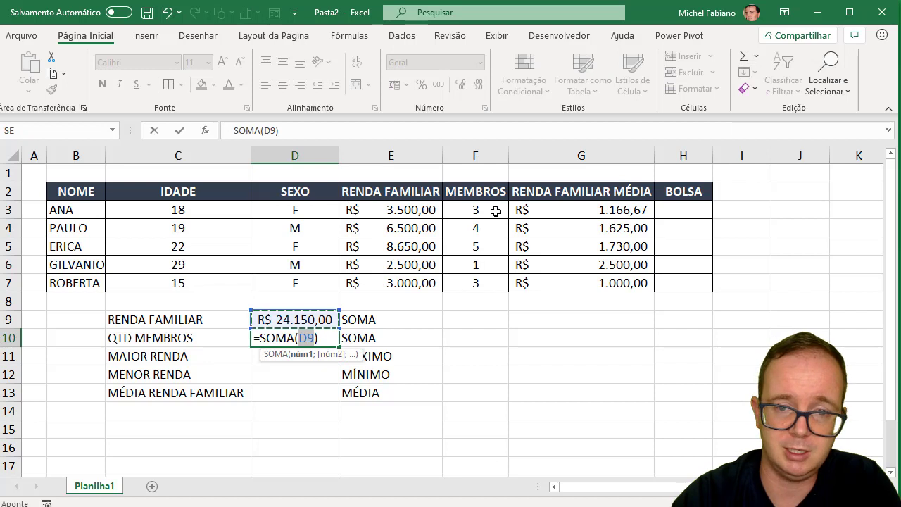
pyautogui.moveTo(495, 211); pyautogui.dragTo(496, 291)
pyautogui.press('Return')
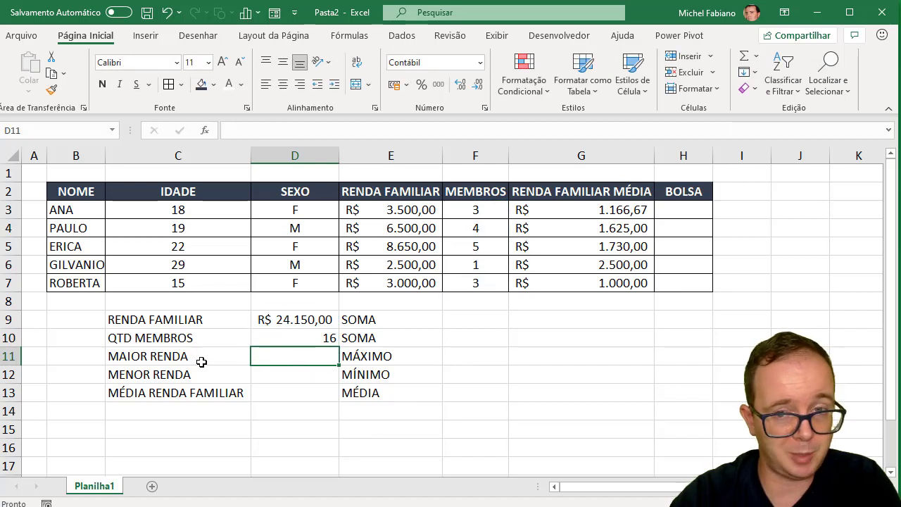
# Step: Insert =MÁXIMO(E3:E7) in D11 and =MÍNIMO(E3:E7) in D12 from the AutoSum list
pyautogui.click(755, 56)
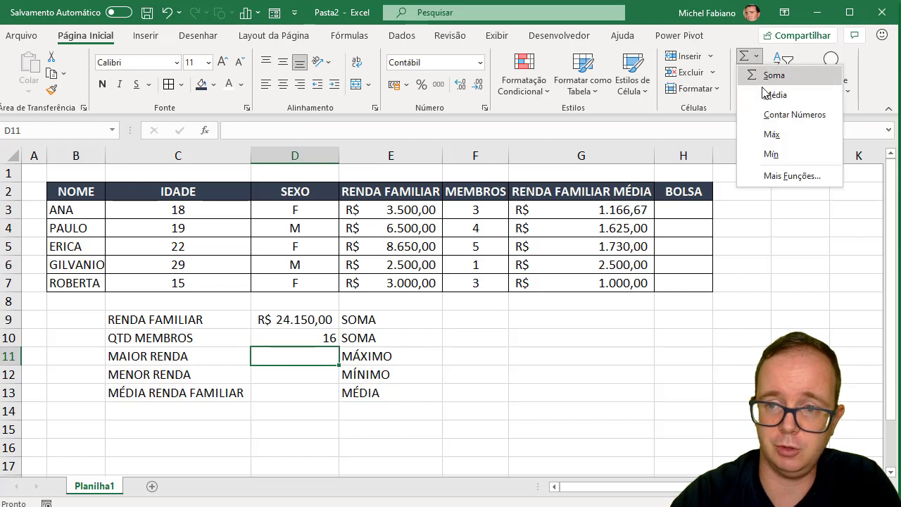
pyautogui.click(770, 135)
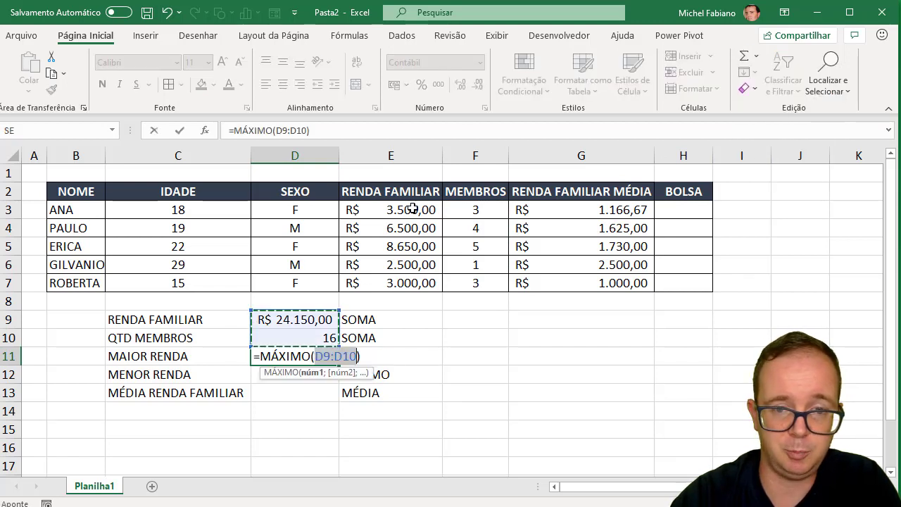
pyautogui.moveTo(413, 209); pyautogui.dragTo(425, 280)
pyautogui.press('Return')
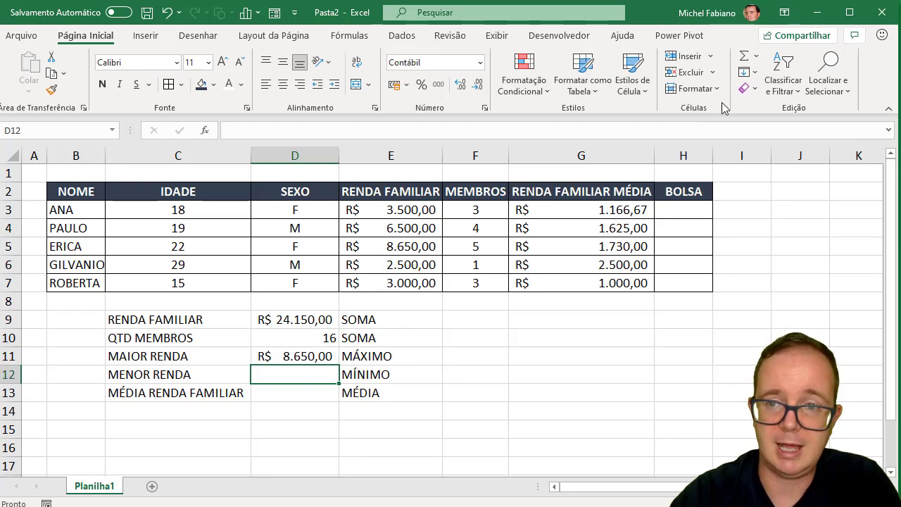
pyautogui.click(758, 56)
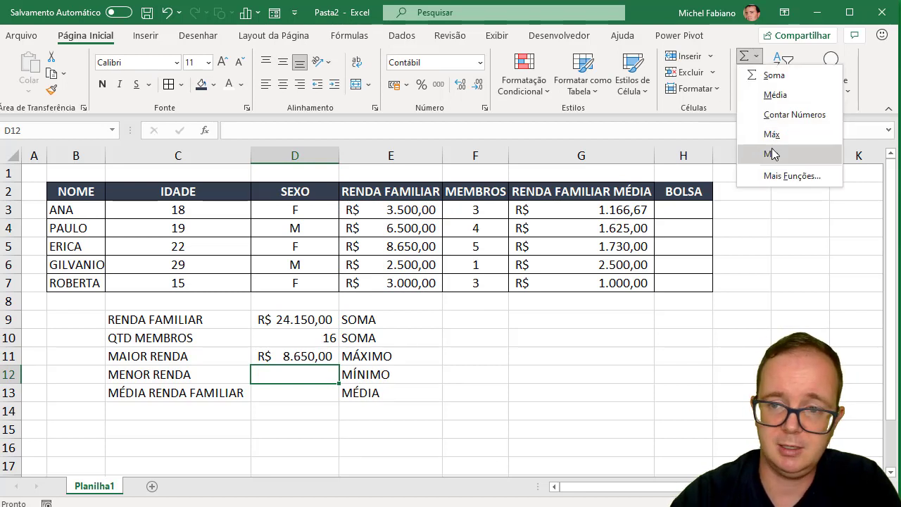
pyautogui.click(773, 153)
pyautogui.moveTo(410, 209); pyautogui.dragTo(412, 279)
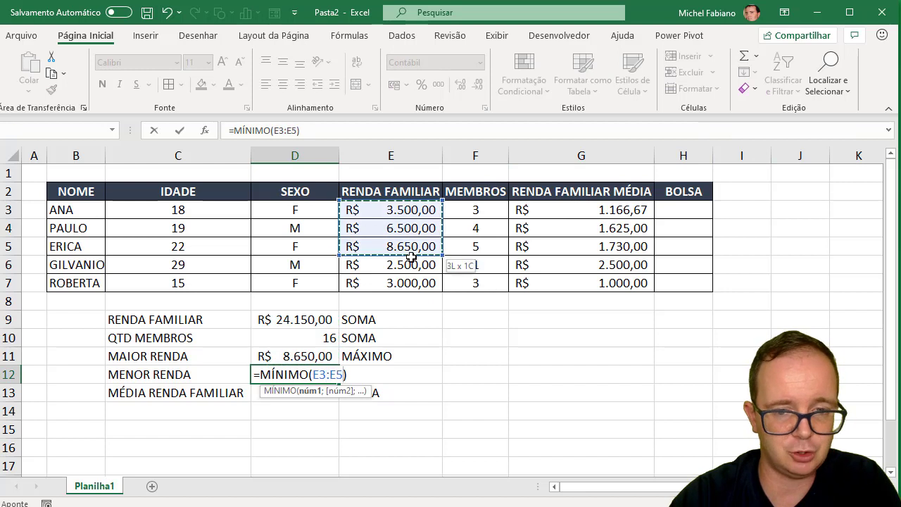
pyautogui.press('Return')
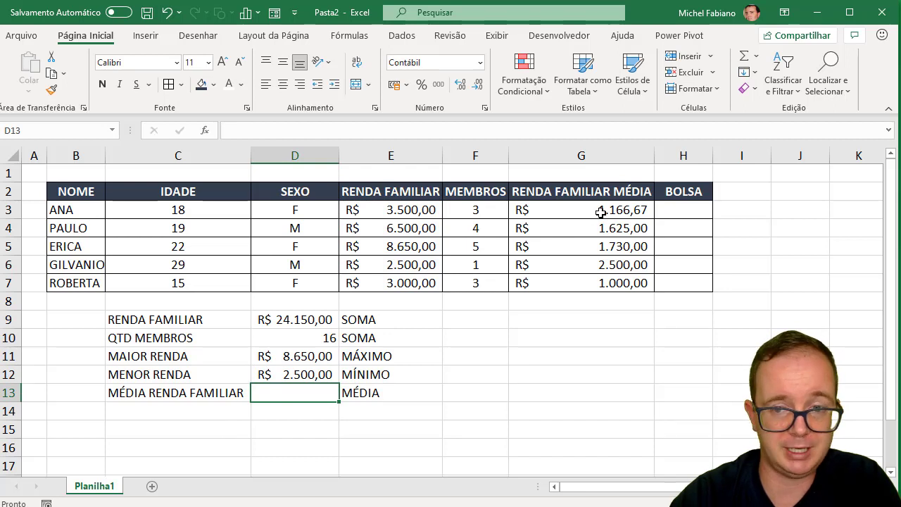
# Step: Insert =MÉDIA(G3:G7) in D13 from the AutoSum list
pyautogui.moveTo(600, 212); pyautogui.dragTo(595, 280)
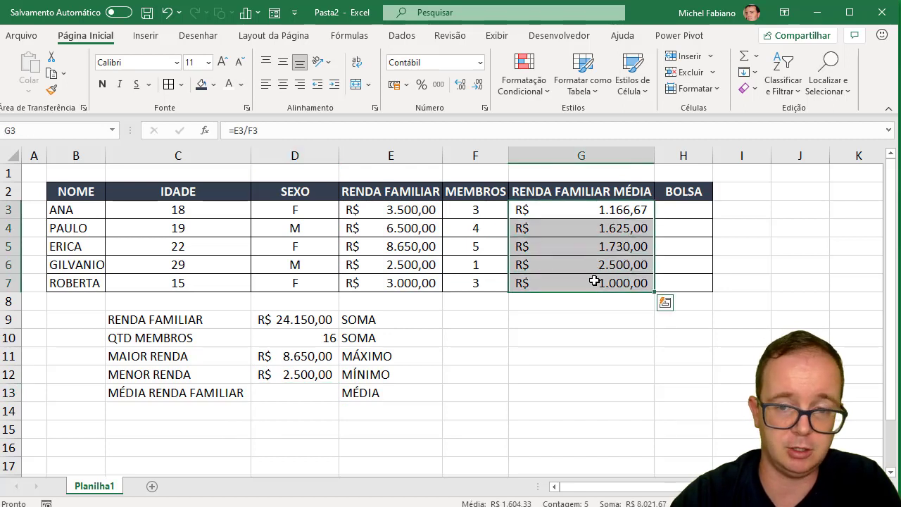
pyautogui.click(316, 391)
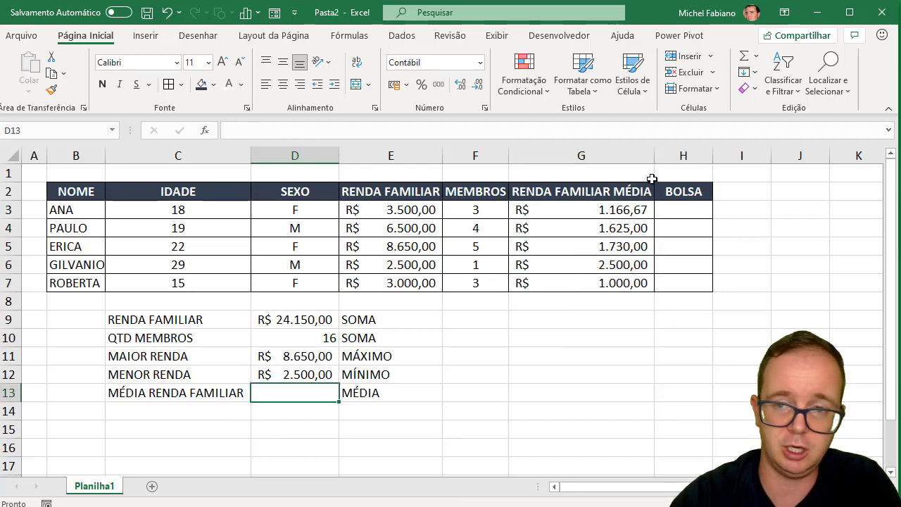
pyautogui.click(756, 56)
pyautogui.click(776, 98)
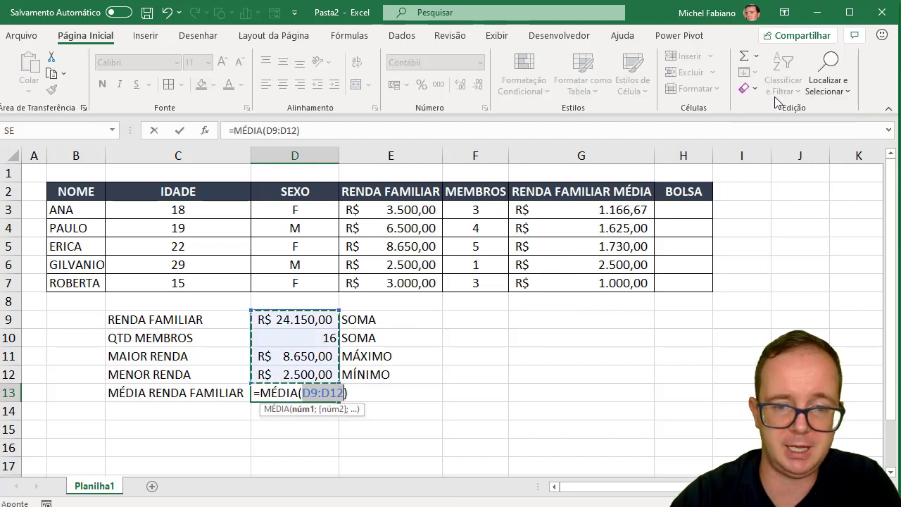
pyautogui.moveTo(632, 209); pyautogui.dragTo(644, 281)
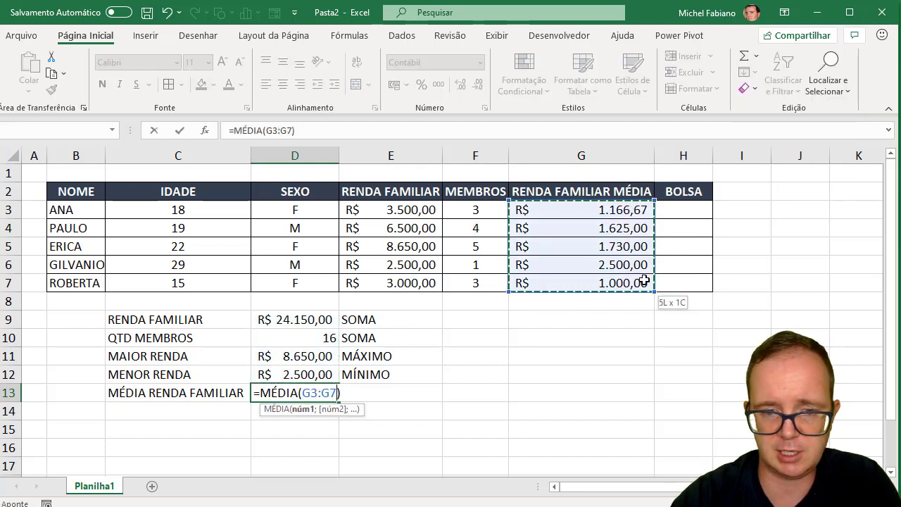
pyautogui.press('Return')
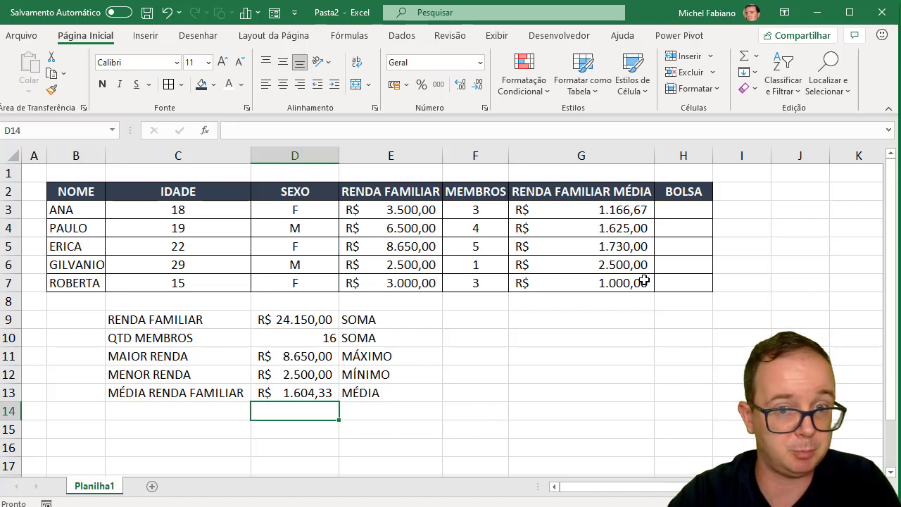
# Step: Dismiss the AutoSum list and narrow column C to suit the IDADE values
pyautogui.click(757, 56)
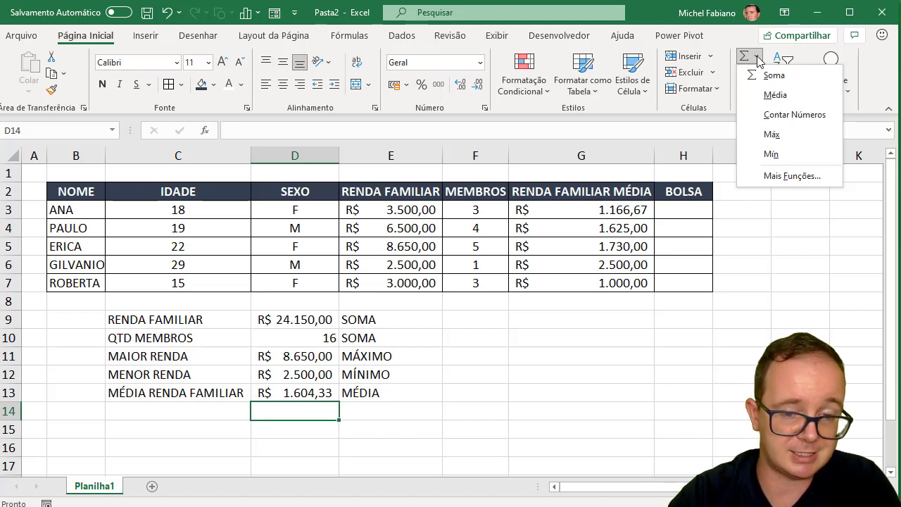
pyautogui.press('Escape')
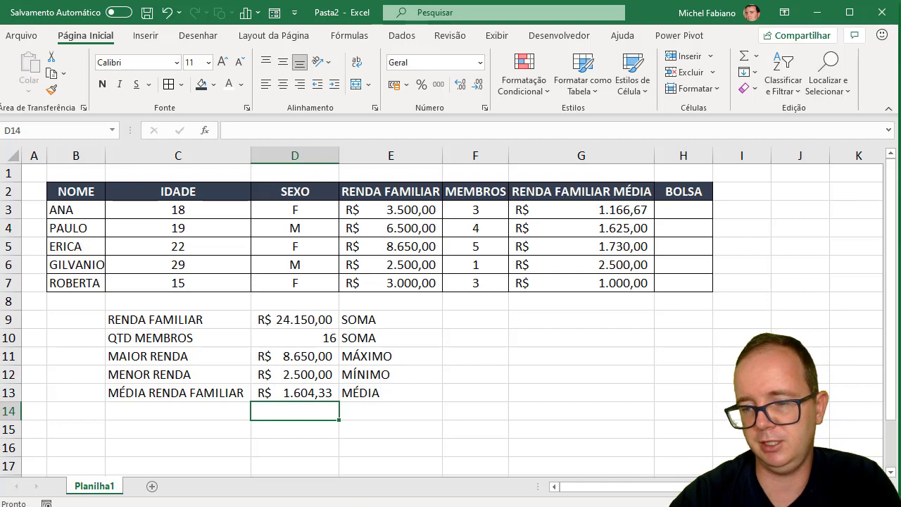
pyautogui.keyDown('ctrl'); pyautogui.scroll(2, 441, 312); pyautogui.keyUp('ctrl')
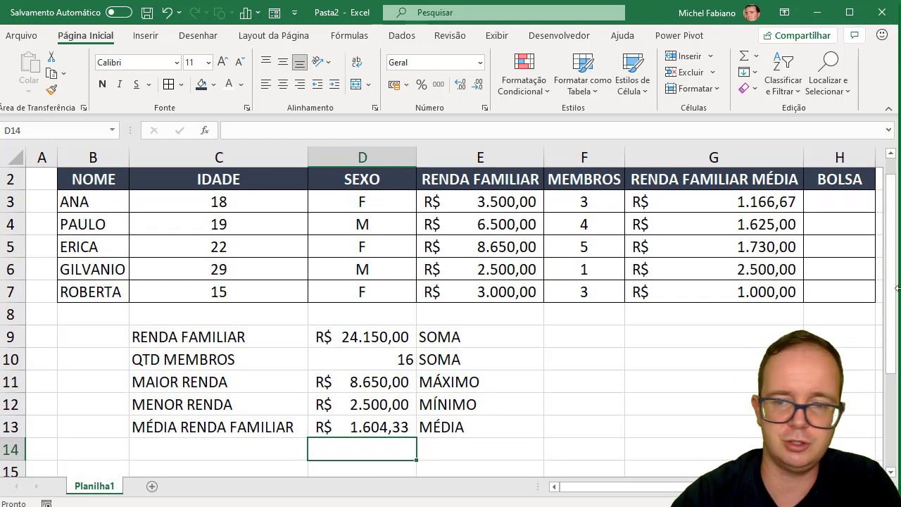
pyautogui.moveTo(894, 289); pyautogui.dragTo(894, 278)
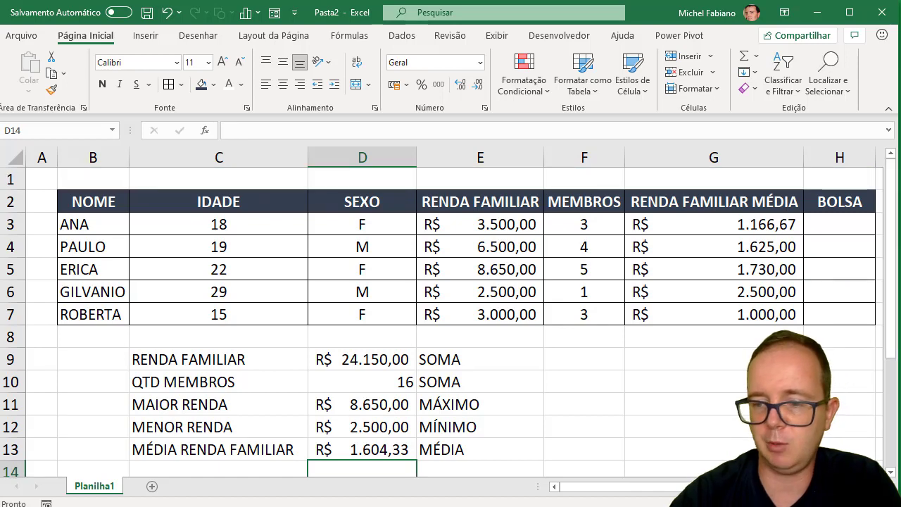
pyautogui.hscroll(1, 416, 286)
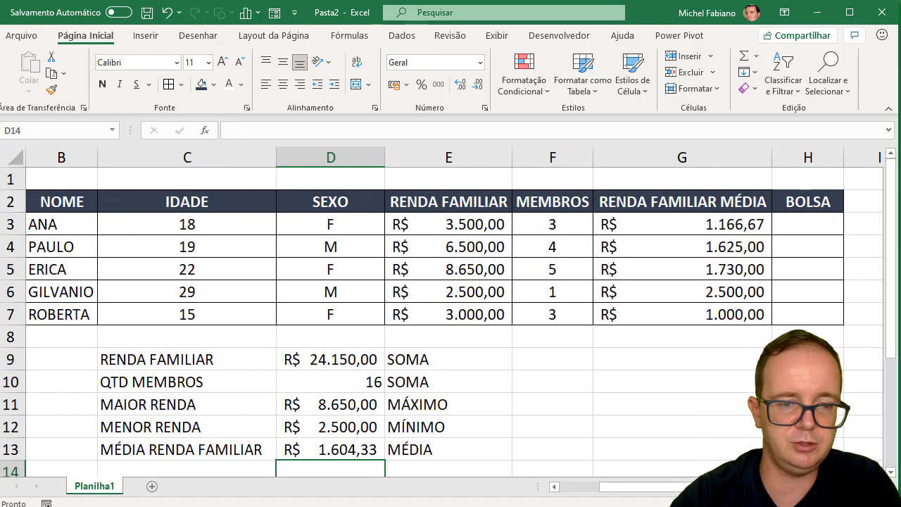
pyautogui.moveTo(279, 162); pyautogui.dragTo(169, 169)
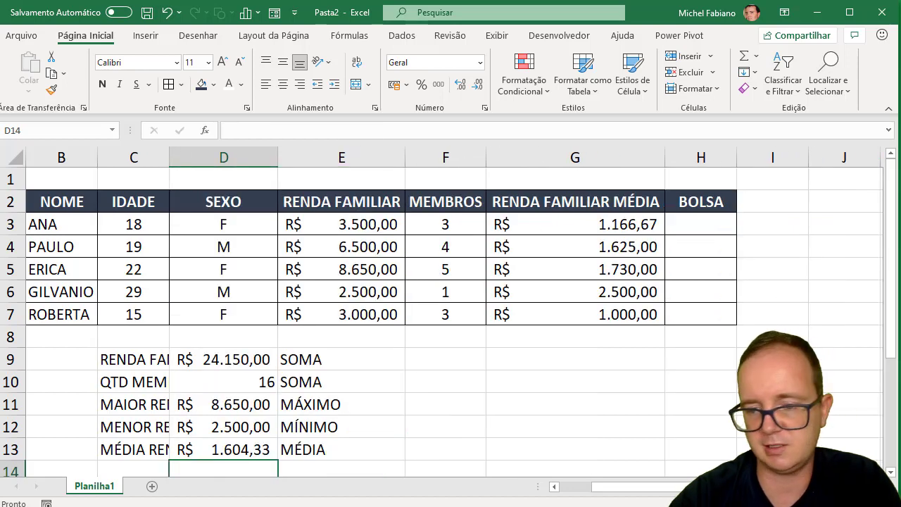
# Step: Select H3 and widen the BOLSA column H to about 17,14
pyautogui.click(717, 230)
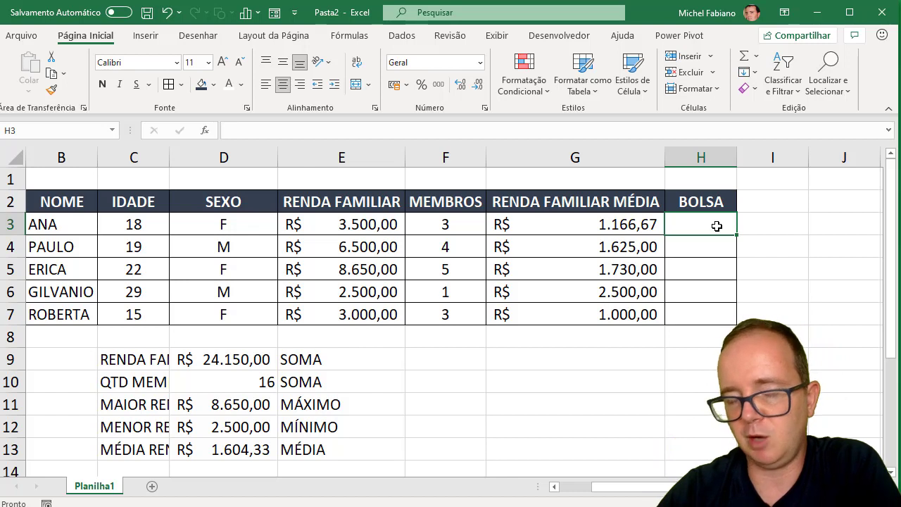
pyautogui.moveTo(737, 157); pyautogui.dragTo(804, 147)
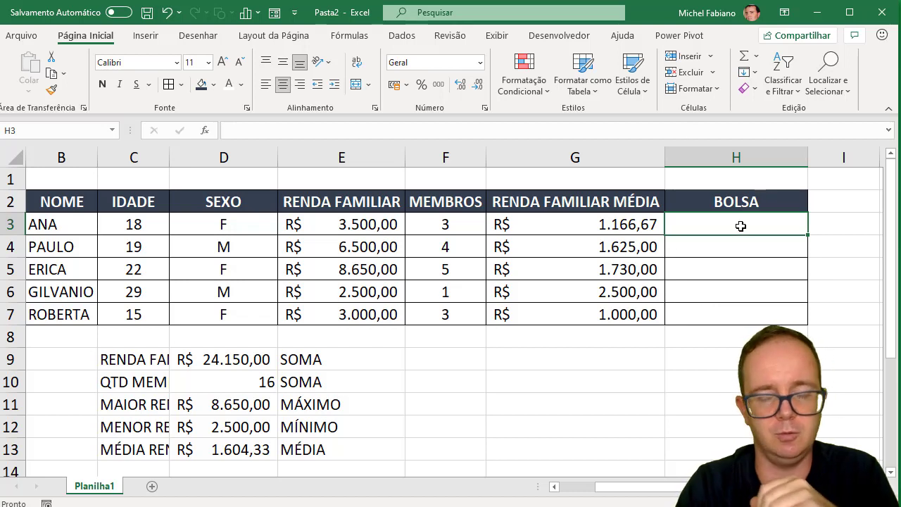
# Step: Enter =SE(G3>1500;"NÃO";"SIM") in H3 and fill it down through H7
pyautogui.write('=SE')
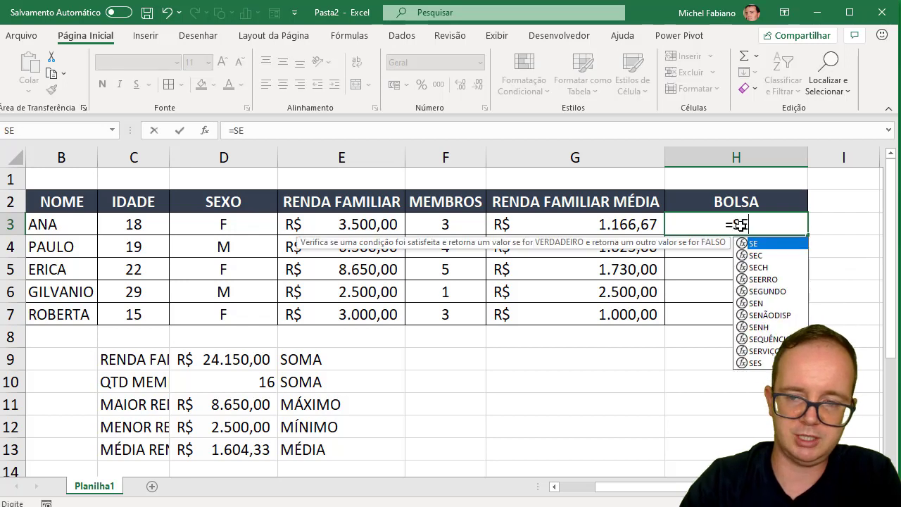
pyautogui.write('(')
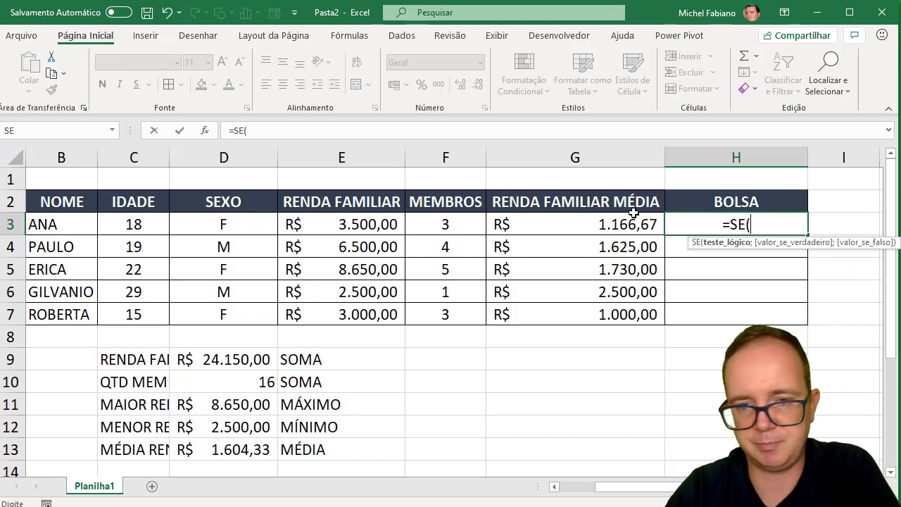
pyautogui.click(626, 223)
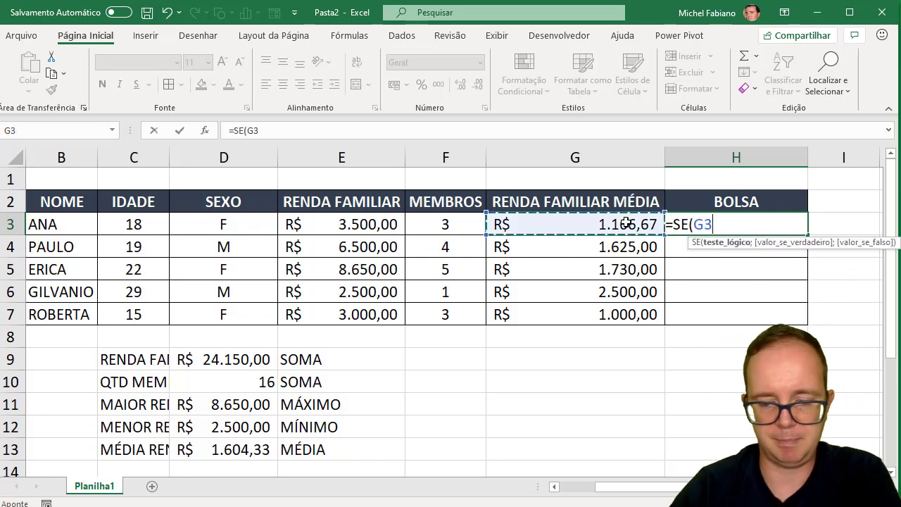
pyautogui.write('>1500')
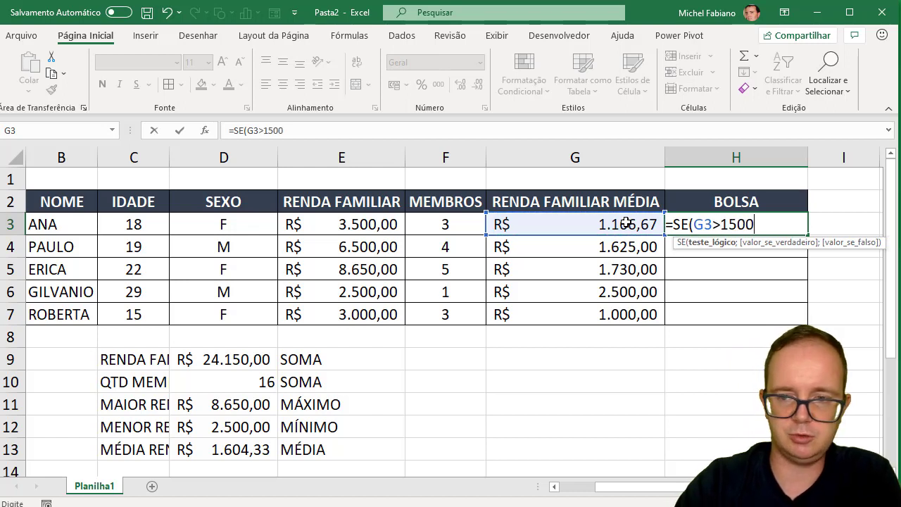
pyautogui.write(';"NÃO')
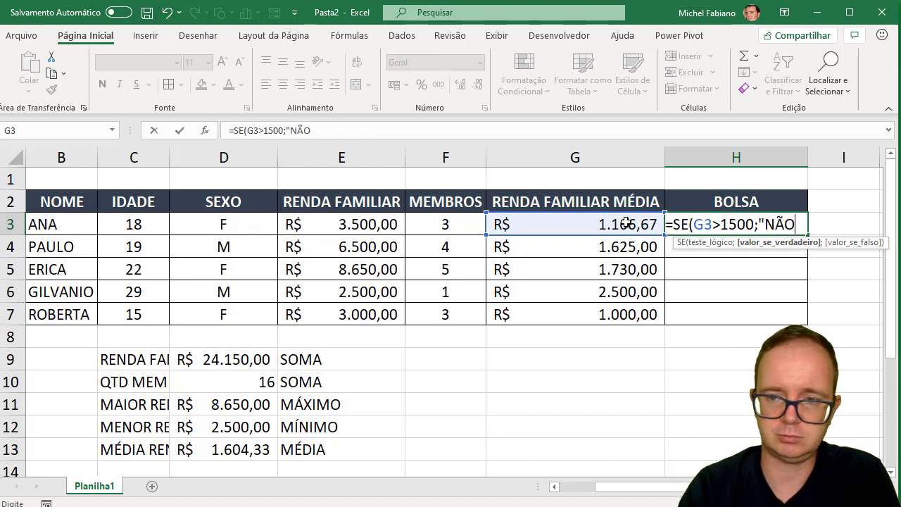
pyautogui.write('"')
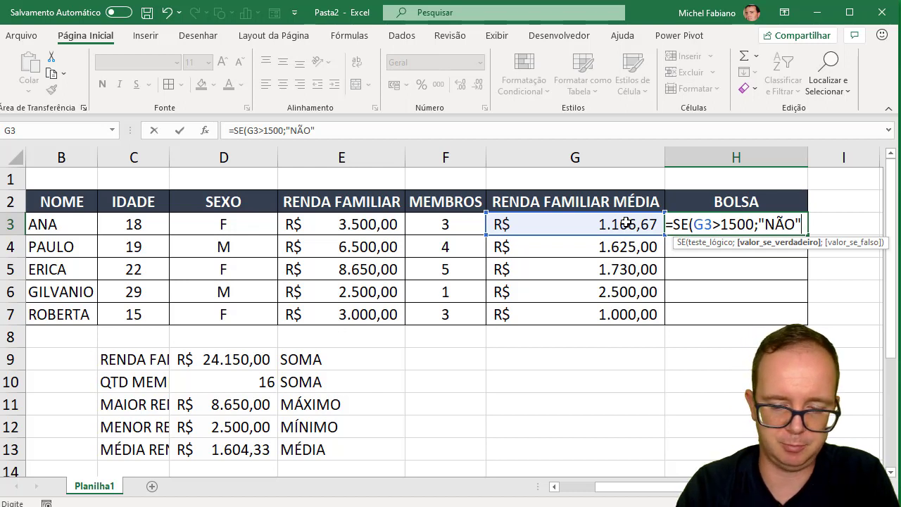
pyautogui.write(';"')
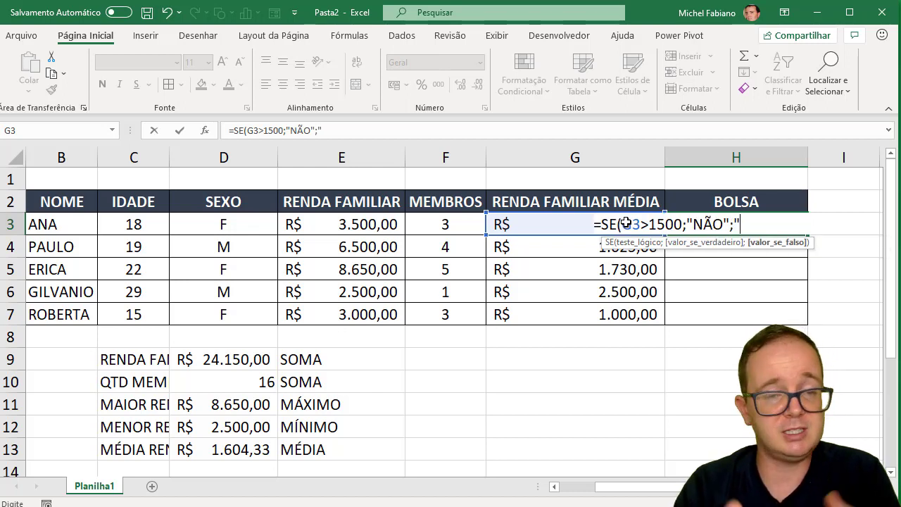
pyautogui.write('SI')
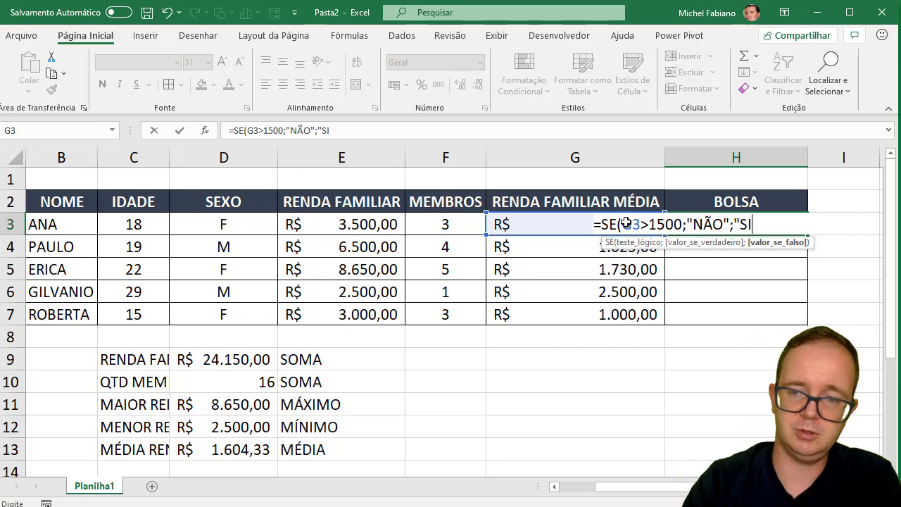
pyautogui.write('M"')
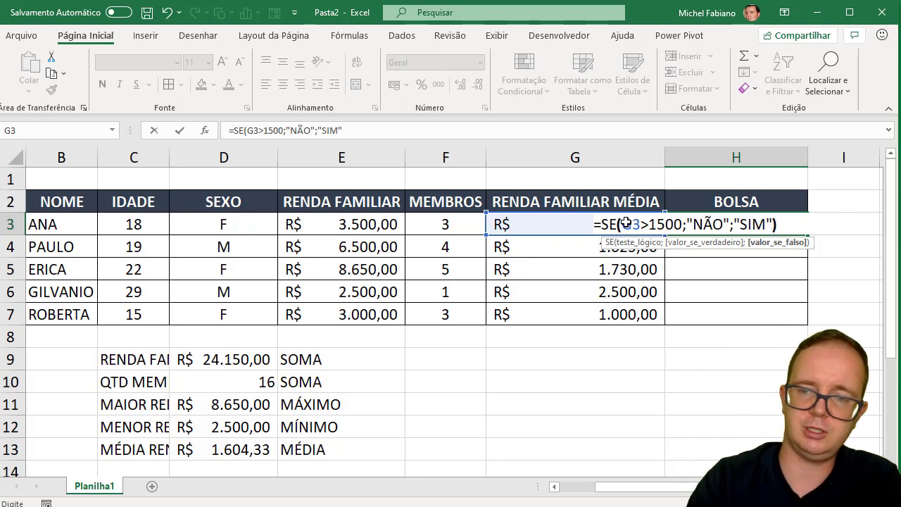
pyautogui.write(')')
pyautogui.press('Return')
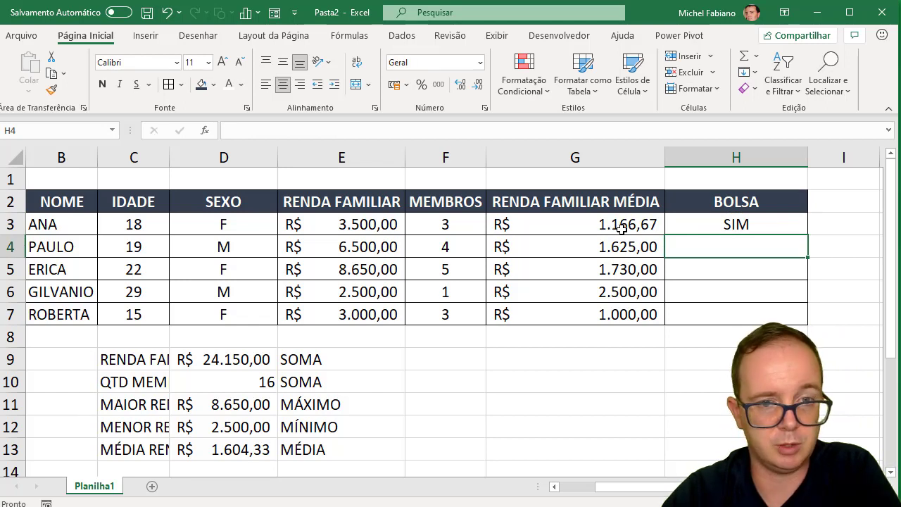
pyautogui.click(711, 223)
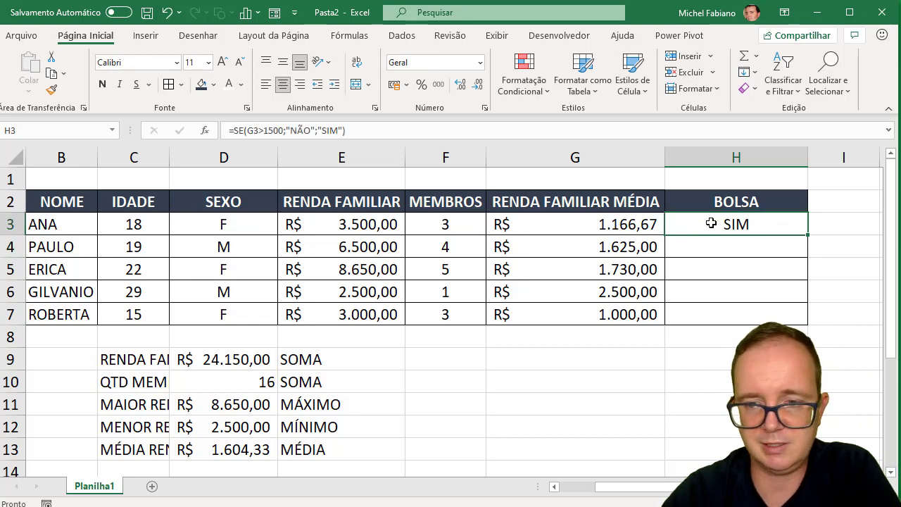
pyautogui.doubleClick(809, 236)
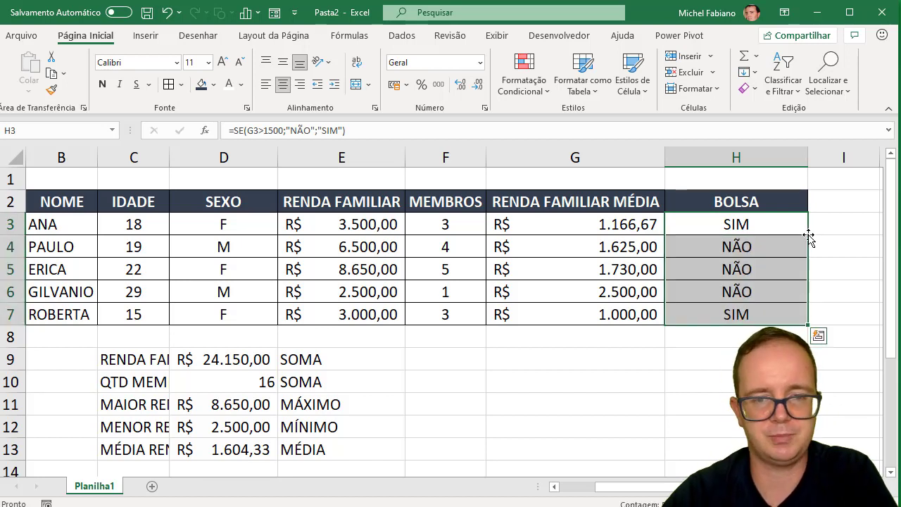
# Step: Try 2 members in F3 then restore 3, and set ERICA's MEMBROS in F5 to 6
pyautogui.click(464, 224)
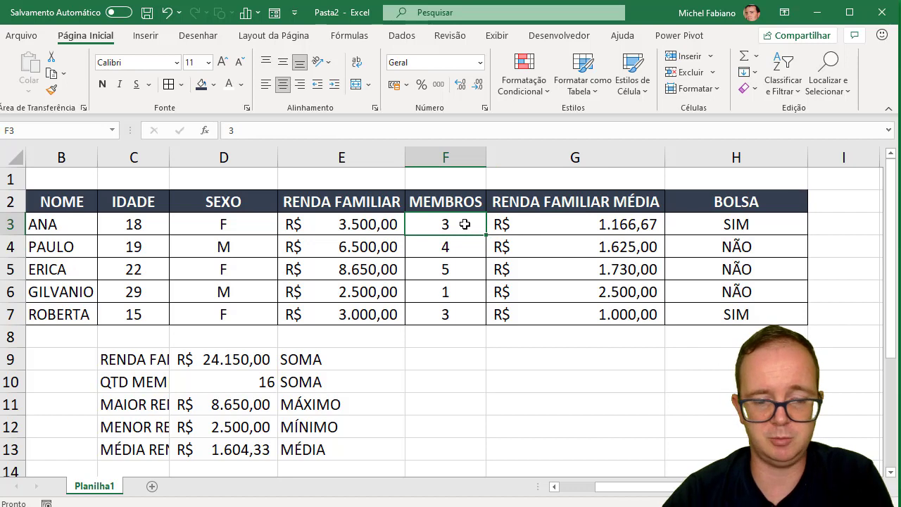
pyautogui.write('2')
pyautogui.press('Return')
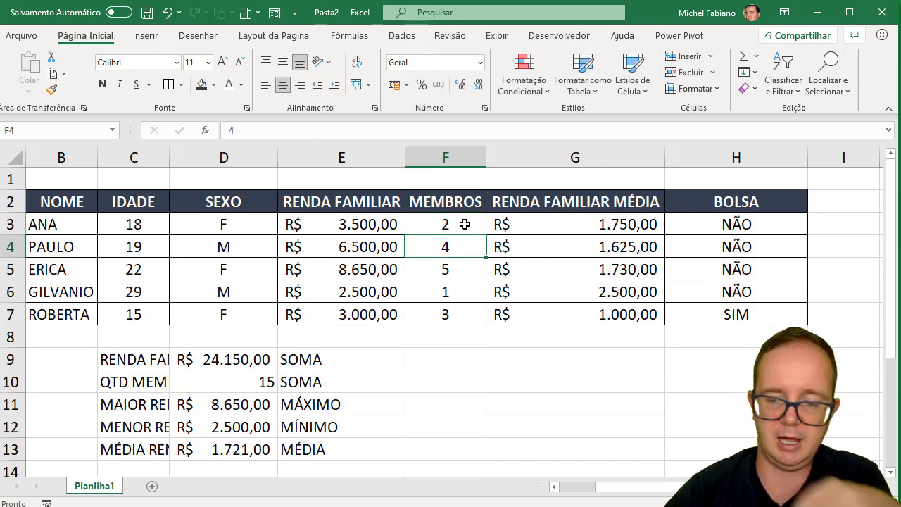
pyautogui.click(464, 224)
pyautogui.write('3')
pyautogui.press('Return')
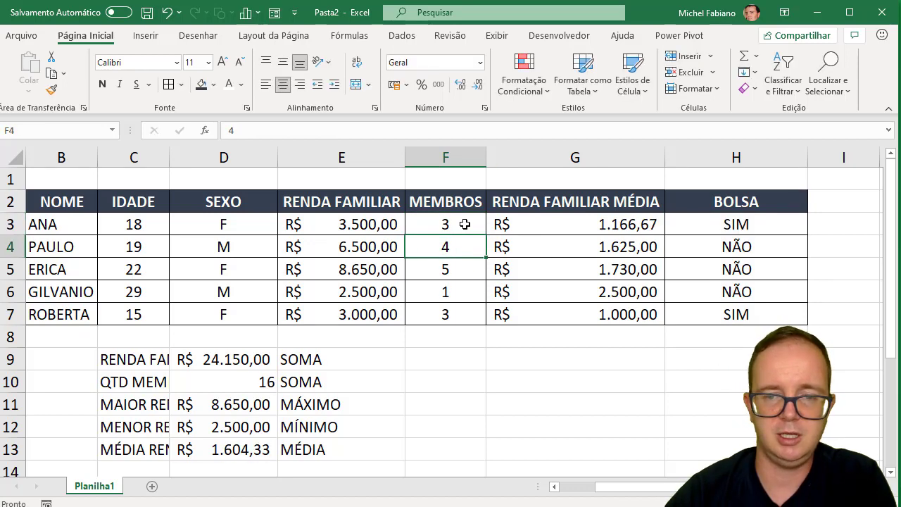
pyautogui.press('Return')
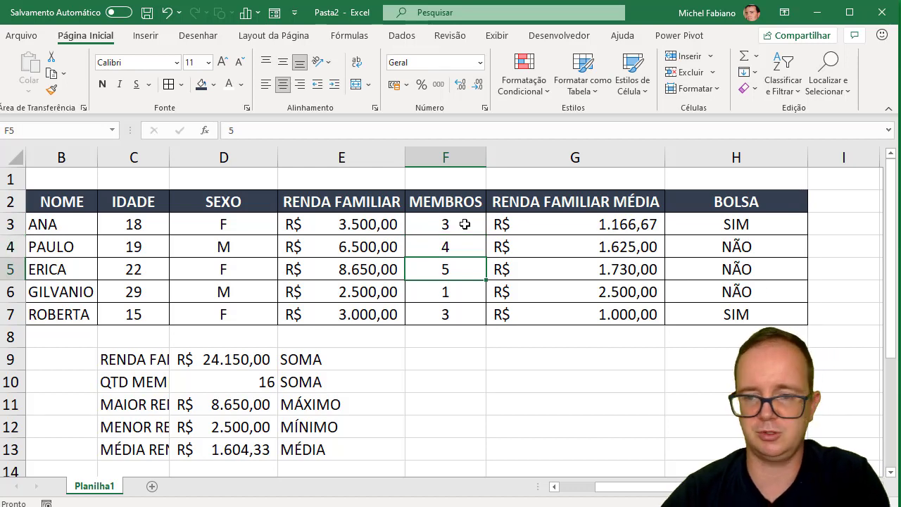
pyautogui.write('6')
pyautogui.press('Return')
pyautogui.press('Up')
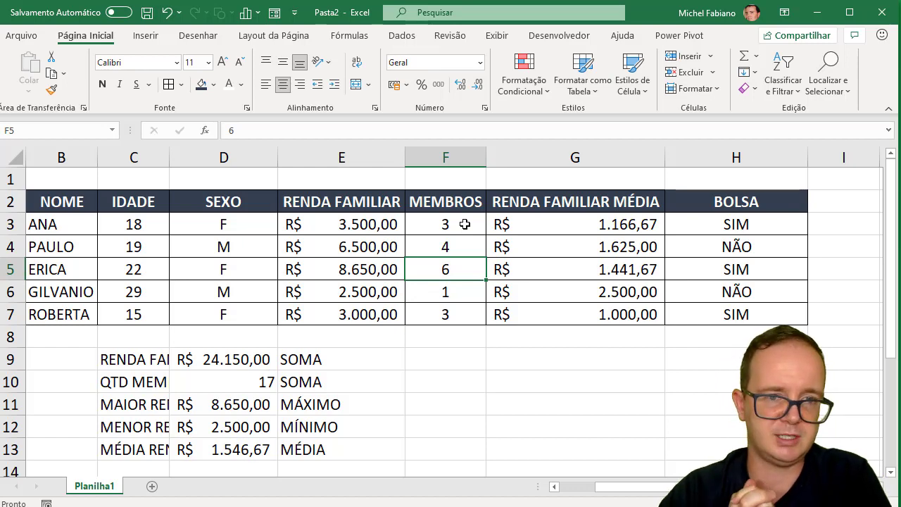
# Step: Rewrite H4 as =SE(G4>1500;"NÃO";"SIM"), clear H5:H7 and refill them from H4
pyautogui.click(725, 255)
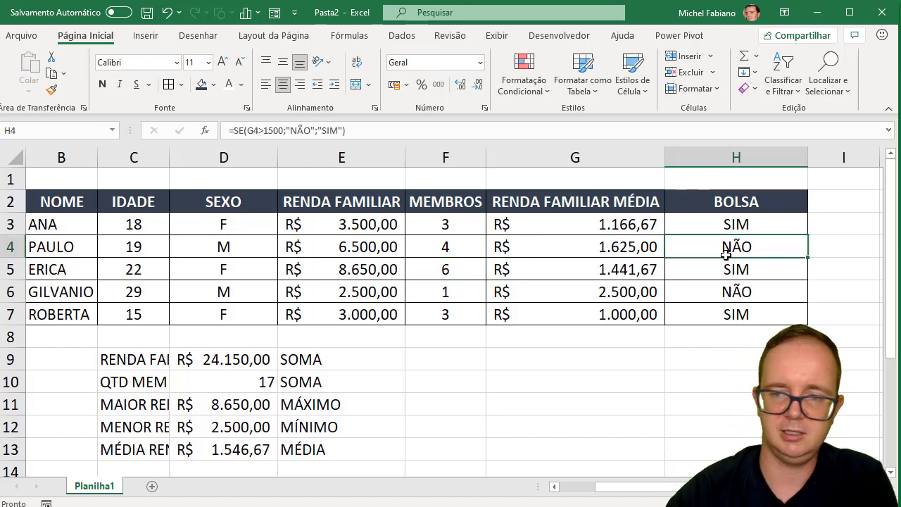
pyautogui.write('=SE(')
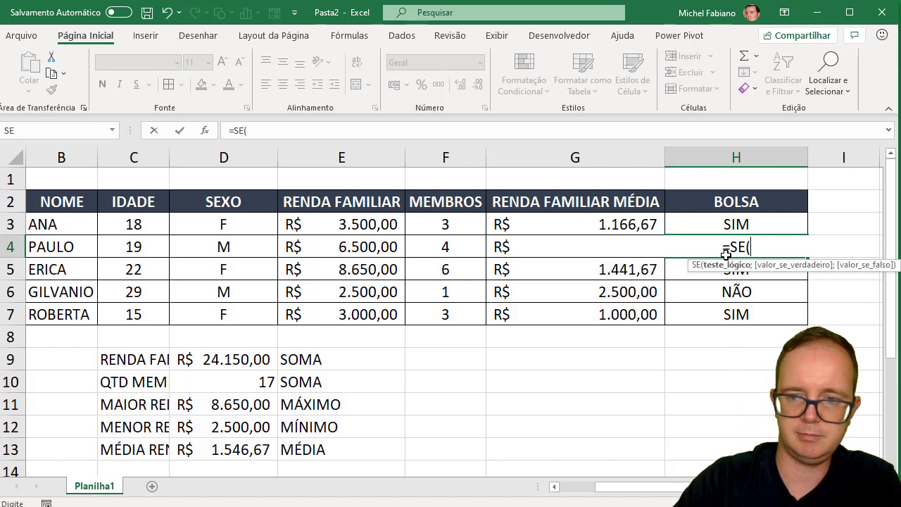
pyautogui.press('Left')
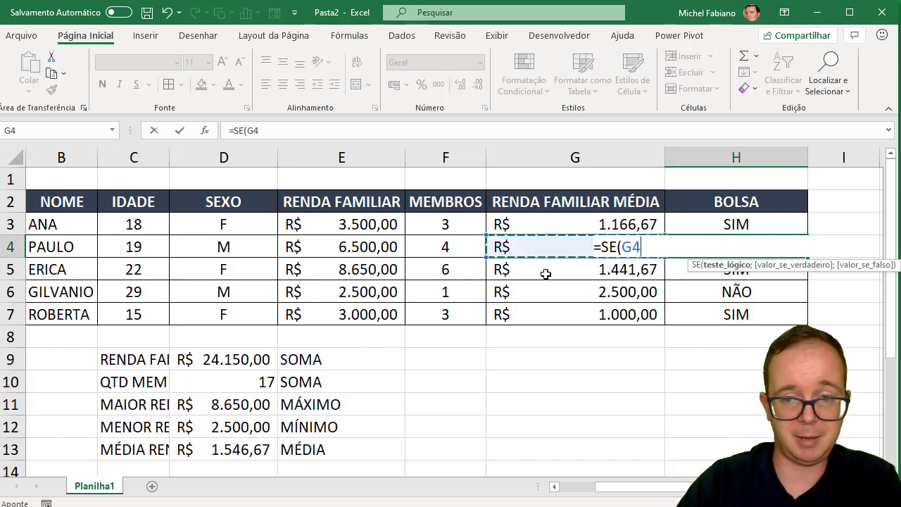
pyautogui.write('>1500')
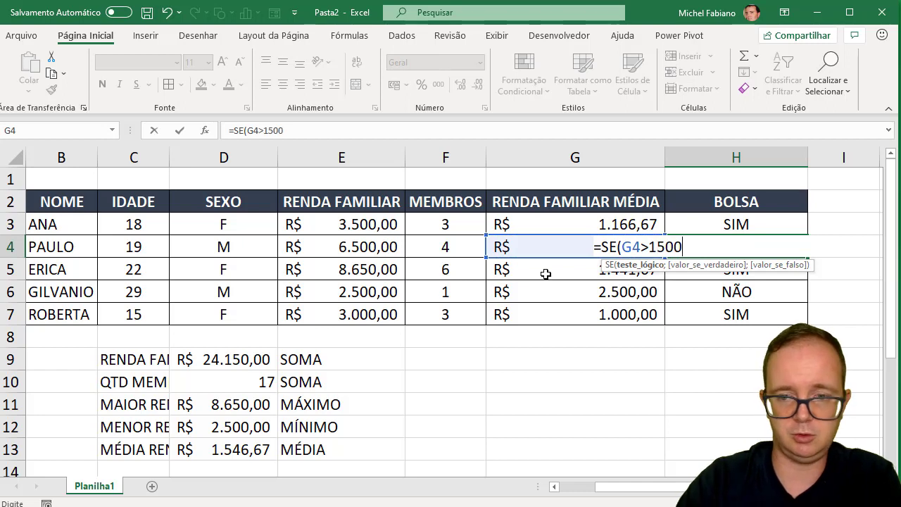
pyautogui.write(';"N')
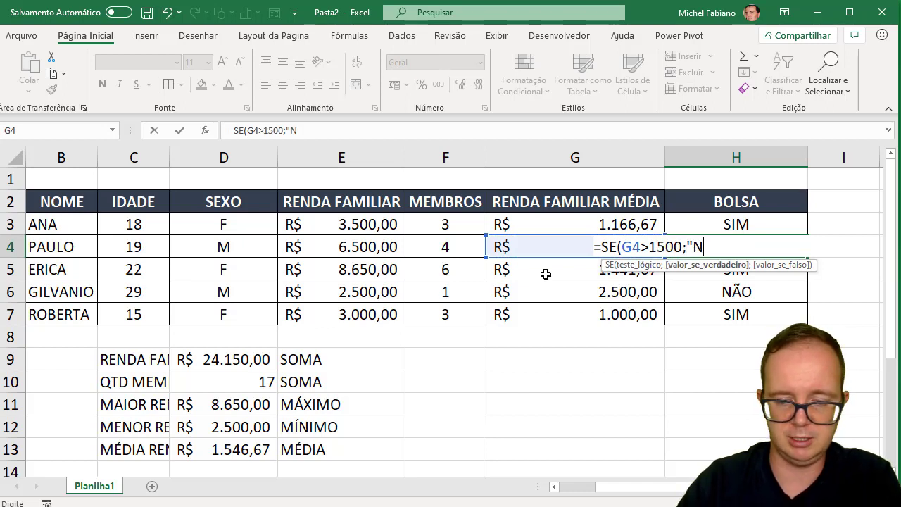
pyautogui.write('ÃO";')
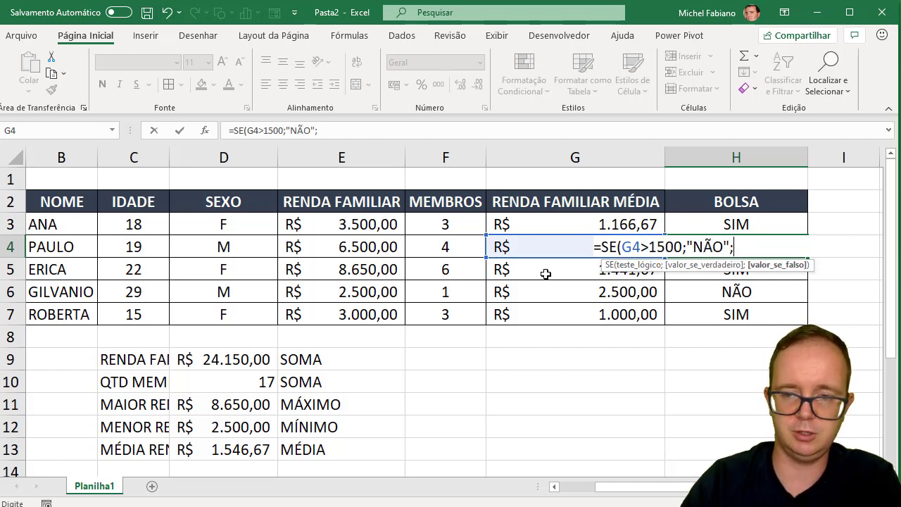
pyautogui.write('"SIM')
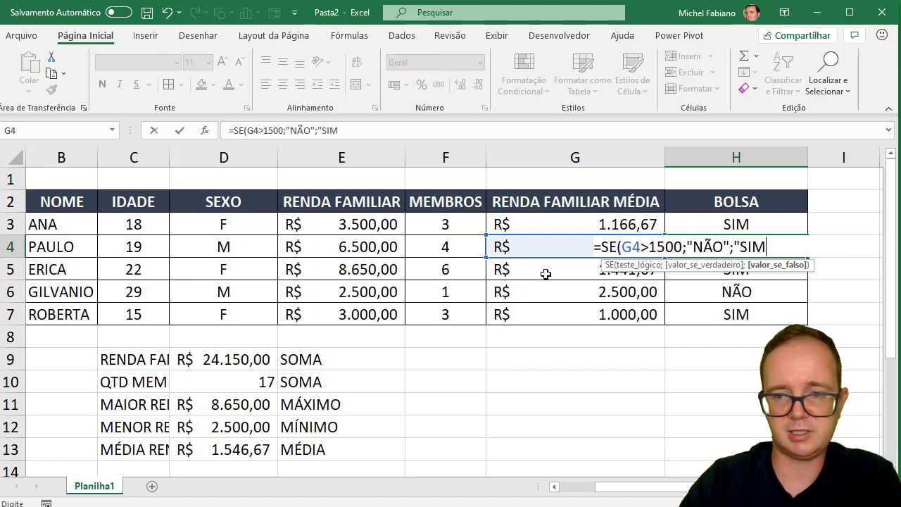
pyautogui.write('")')
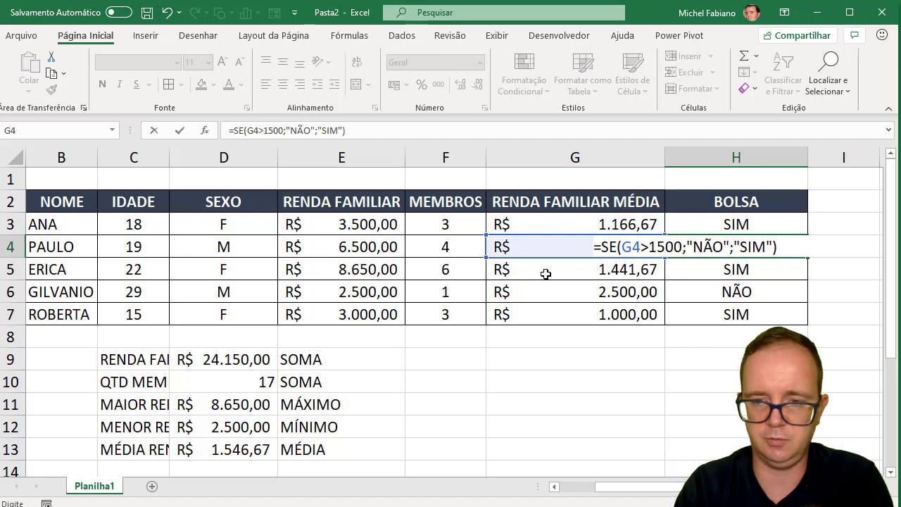
pyautogui.press('Return')
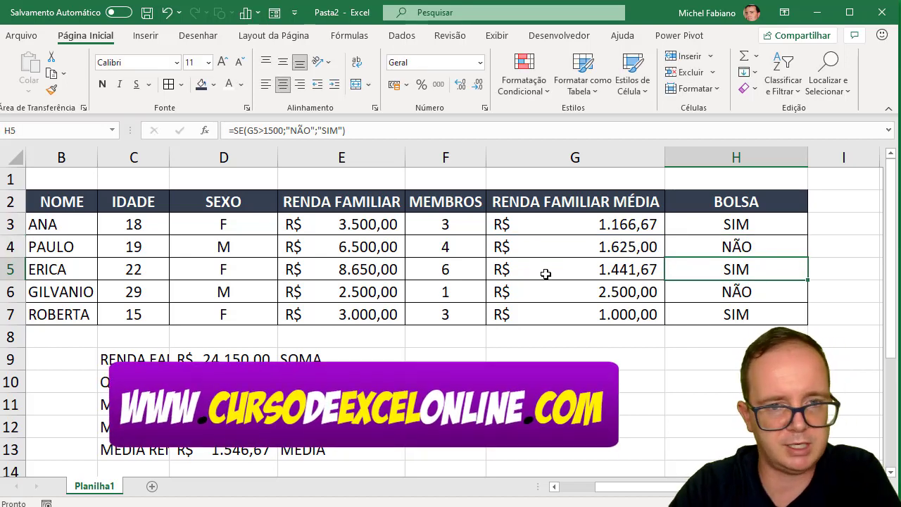
pyautogui.moveTo(704, 264); pyautogui.dragTo(720, 310)
pyautogui.press('Delete')
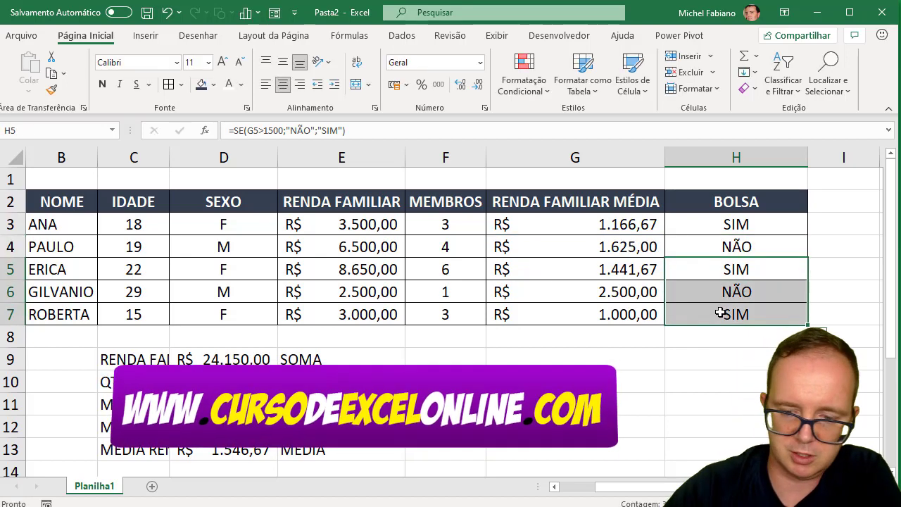
pyautogui.click(791, 250)
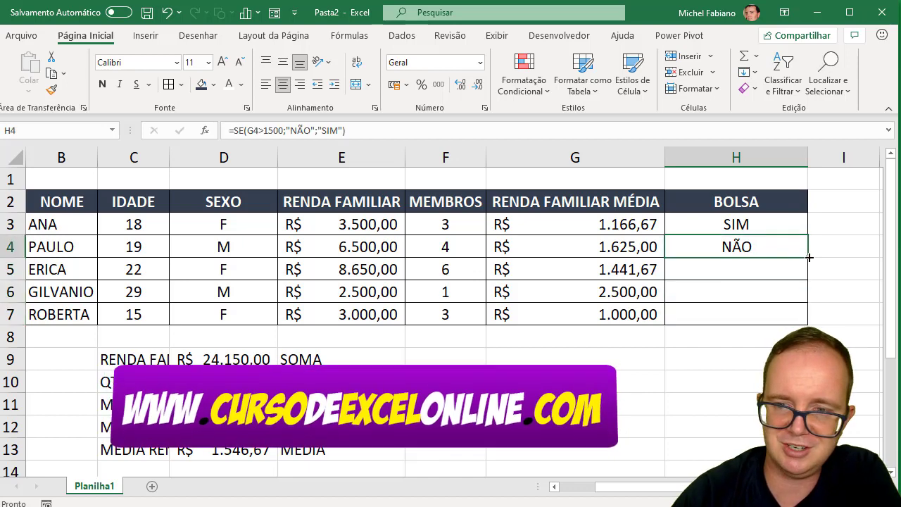
pyautogui.doubleClick(807, 258)
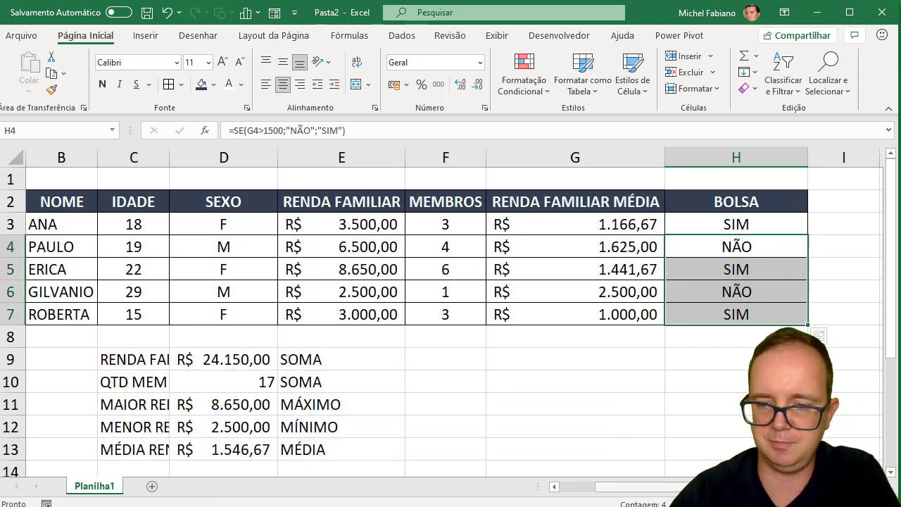
pyautogui.scroll(-2, 450, 309)
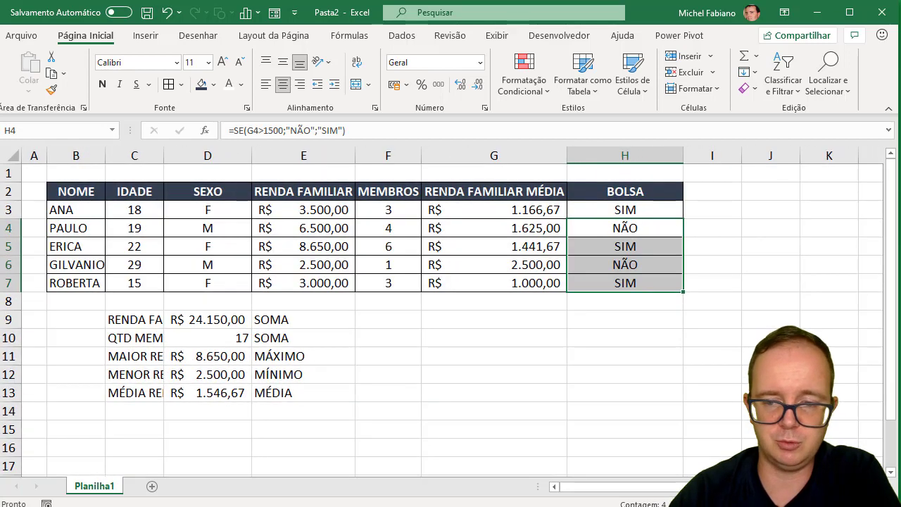